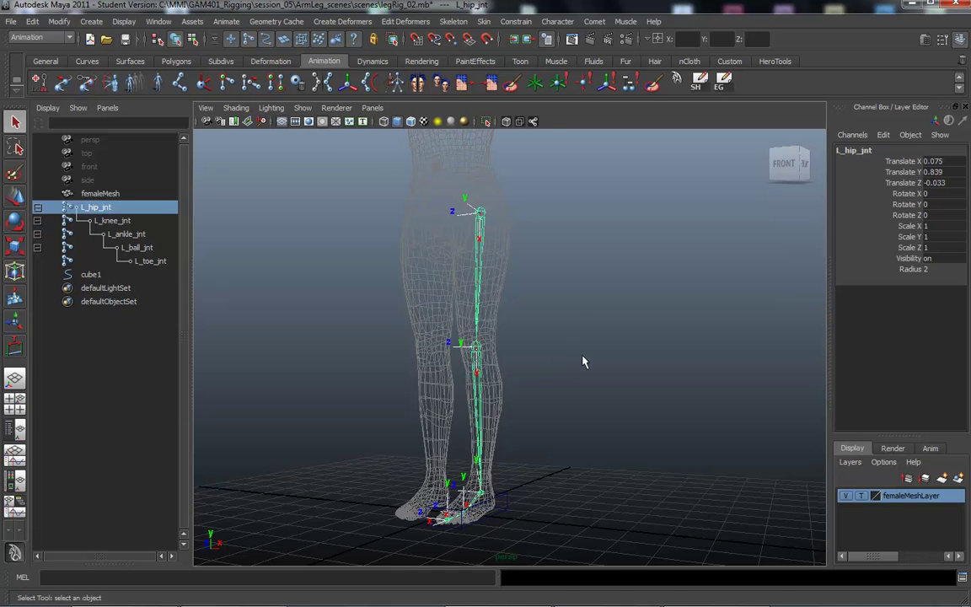
Examine the left leg's joint chain inside the wireframe female mesh from hip to toe.
right_click_drag(587, 317, 635, 317, "alt")
left_click_drag(559, 522, 519, 475, "alt")
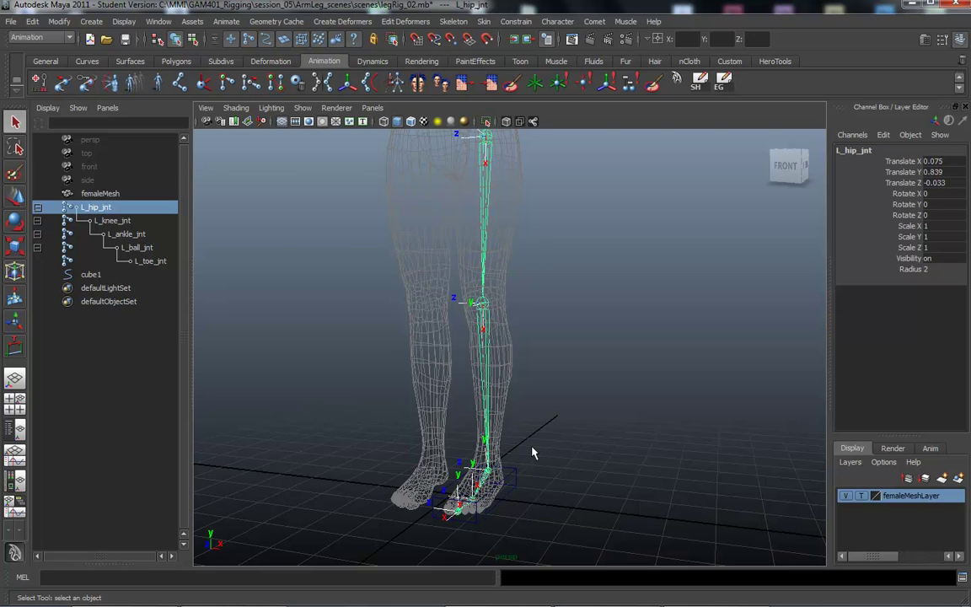
mouse_move(615, 391)
left_mouse_down("alt")
mouse_move(589, 390)
mouse_move(598, 384)
left_mouse_up("alt")
middle_click_drag(575, 372, 581, 351, "alt")
right_click_drag(580, 351, 633, 355, "alt")
middle_click_drag(633, 356, 661, 333, "alt")
right_click_drag(662, 333, 591, 342, "alt")
mouse_move(591, 342)
left_mouse_down("alt")
mouse_move(600, 359)
mouse_move(589, 346)
left_mouse_up("alt")
middle_click_drag(589, 345, 581, 389, "alt")
right_click_drag(581, 389, 577, 386, "alt")
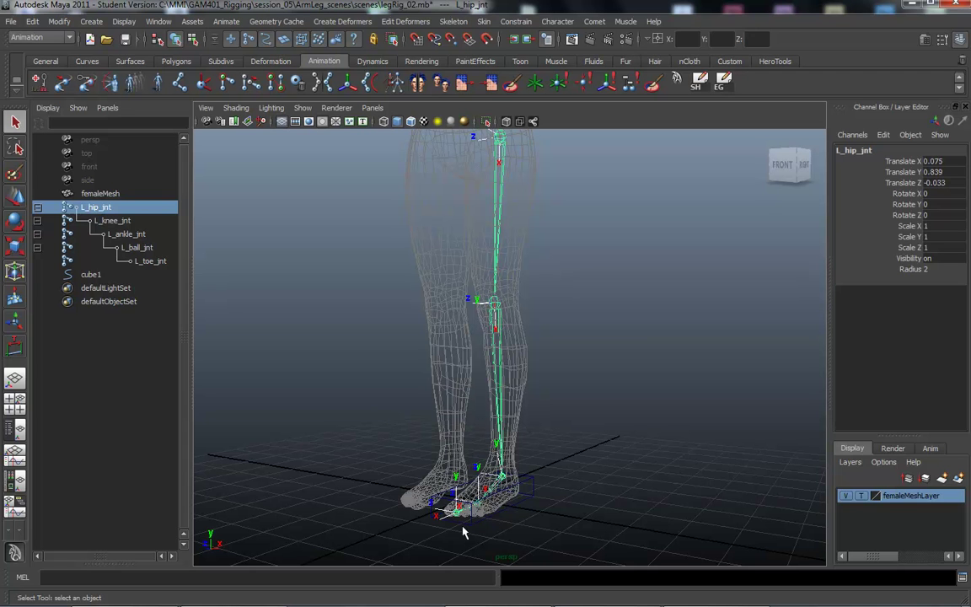
middle_click_drag(574, 410, 579, 310, "alt")
left_click_drag(576, 371, 583, 408, "alt")
right_click_drag(594, 400, 648, 390, "alt")
middle_click_drag(615, 429, 621, 378, "alt")
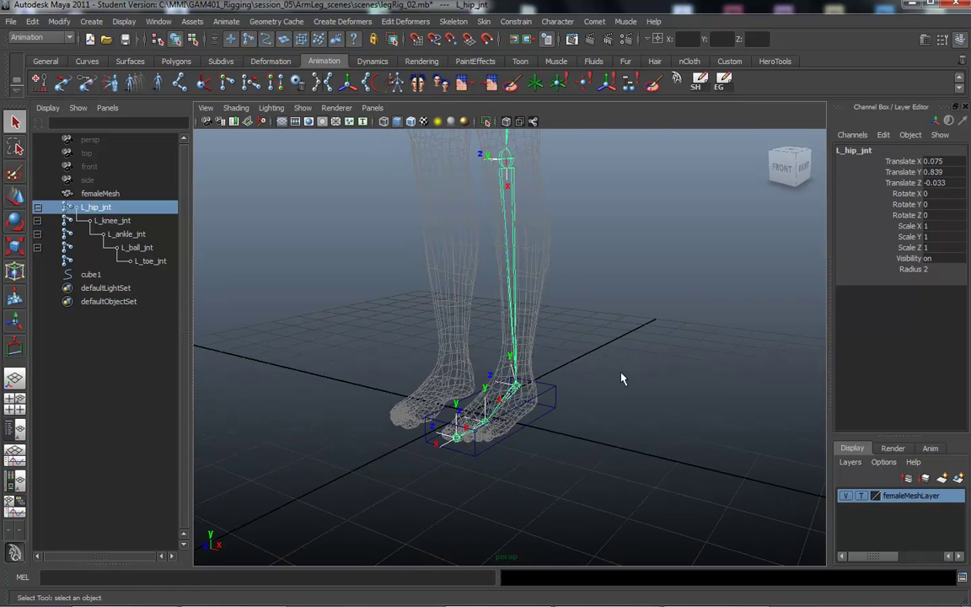
Select the box-shaped control curve around the left foot and examine it together with the leg joints from several angles.
left_click(546, 403)
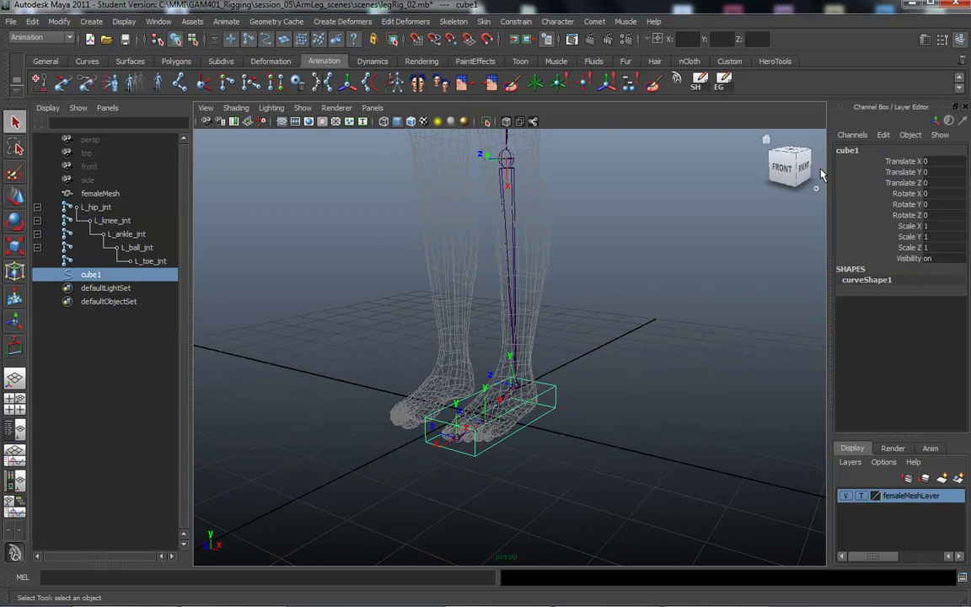
left_click_drag(297, 301, 338, 342, "alt")
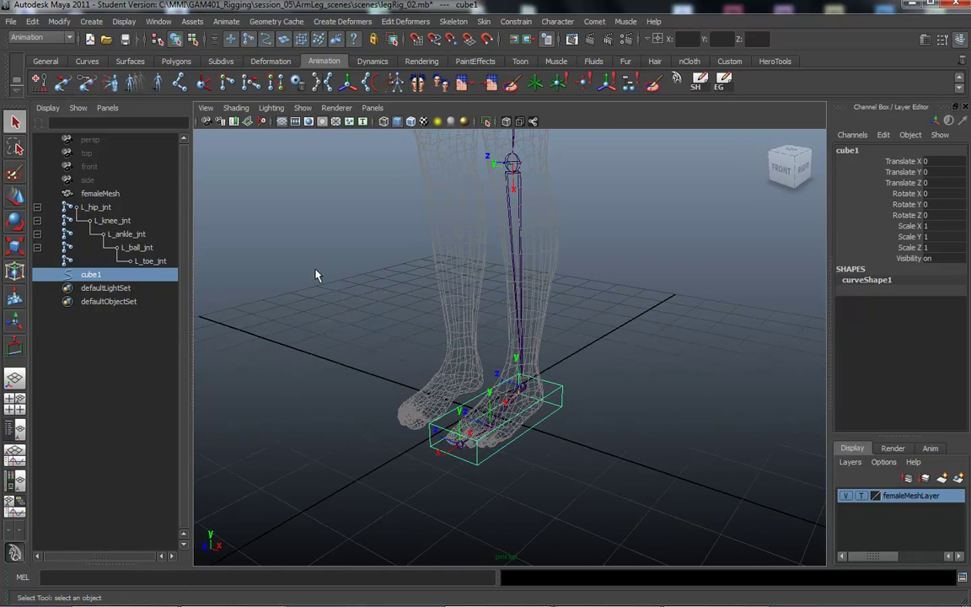
left_click(351, 387)
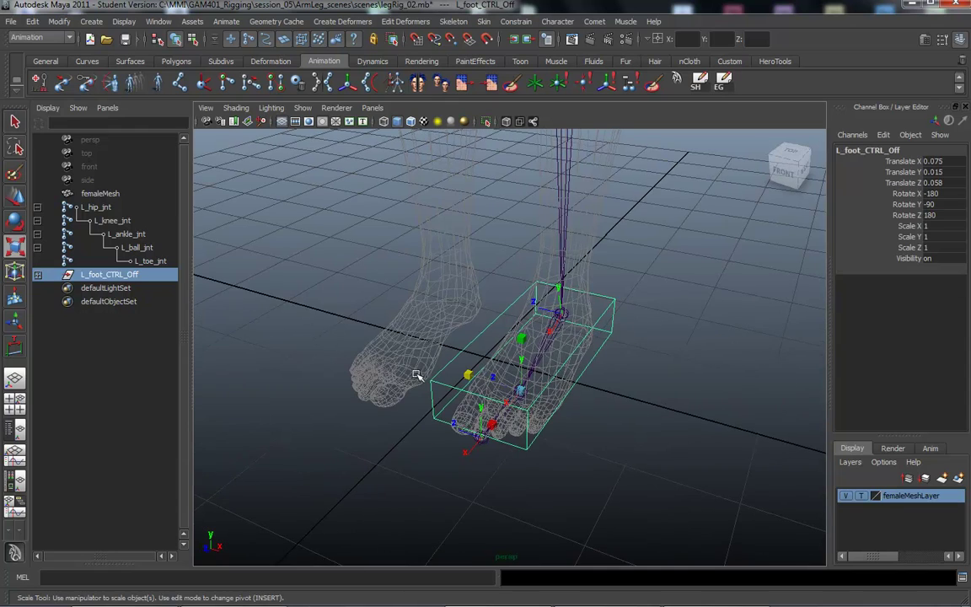
left_click_drag(333, 376, 402, 366, "alt")
left_click_drag(344, 354, 371, 309, "alt")
left_click_drag(363, 371, 412, 369, "alt")
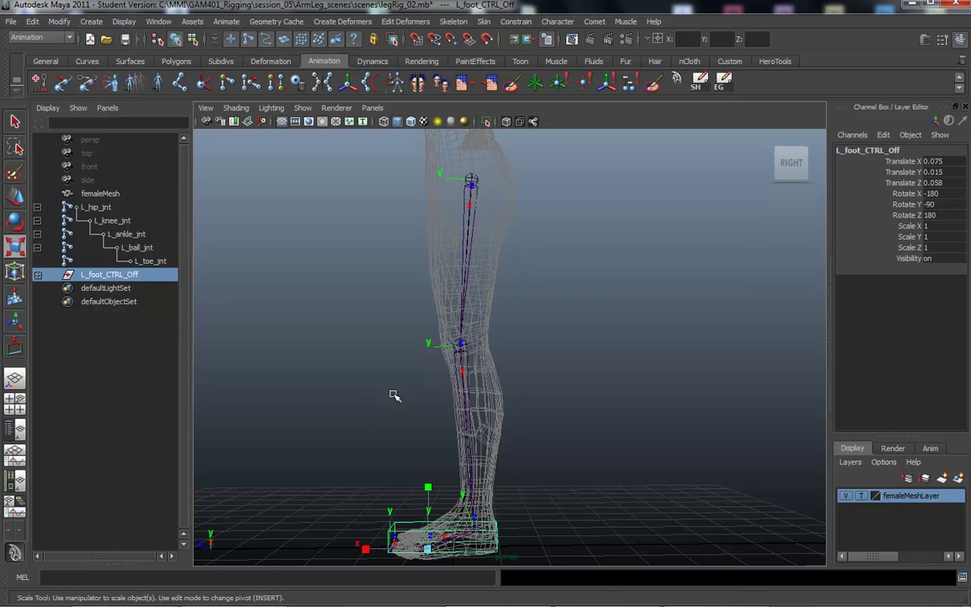
left_click_drag(507, 365, 368, 418, "alt")
middle_click_drag(375, 418, 408, 367, "alt")
right_click_drag(409, 367, 375, 364, "alt")
middle_click_drag(378, 366, 348, 379, "alt")
Start the IK Handle Tool with its settings shown and set the current solver to ikRPsolver.
key("space")
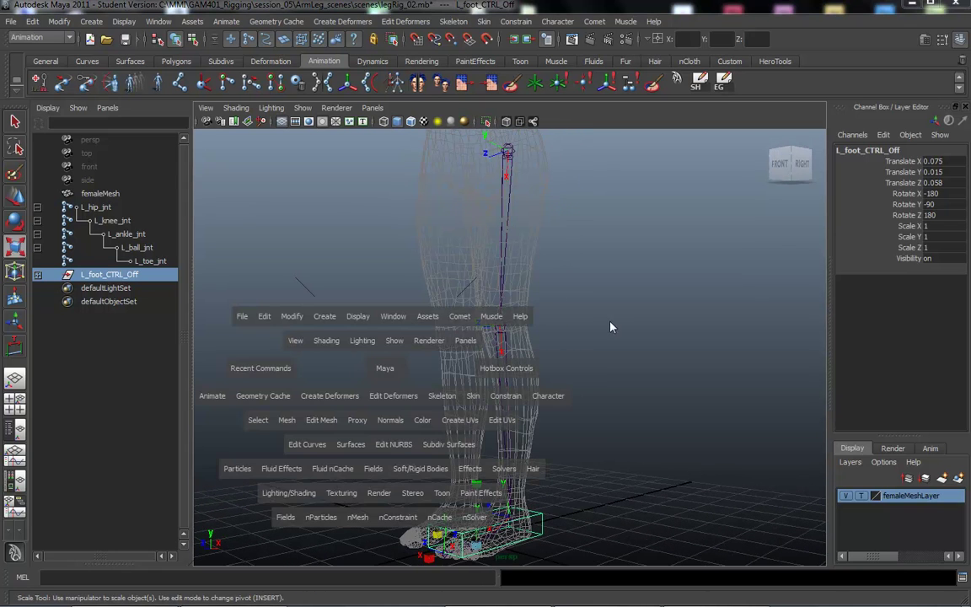
left_click(442, 395)
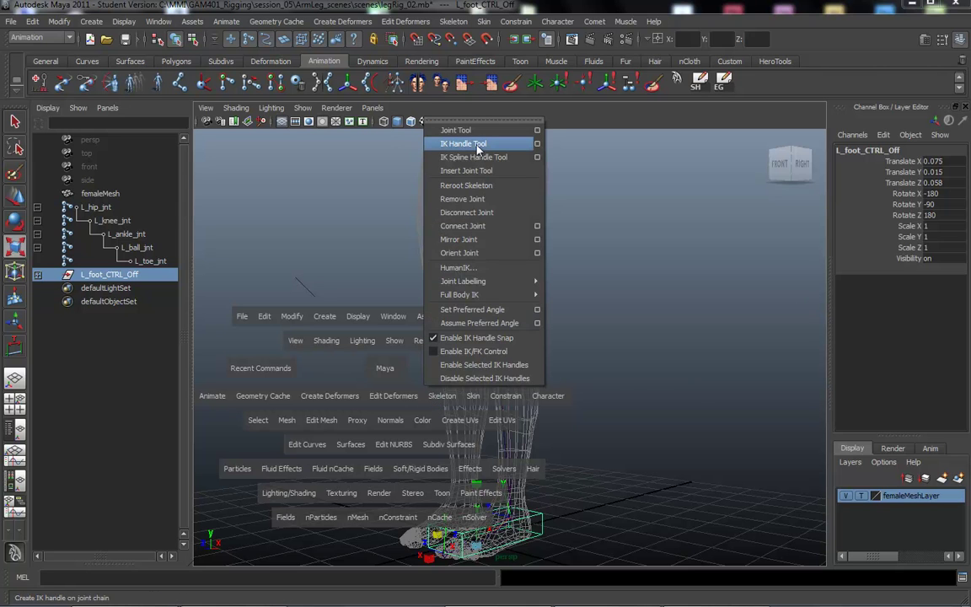
left_click(537, 143)
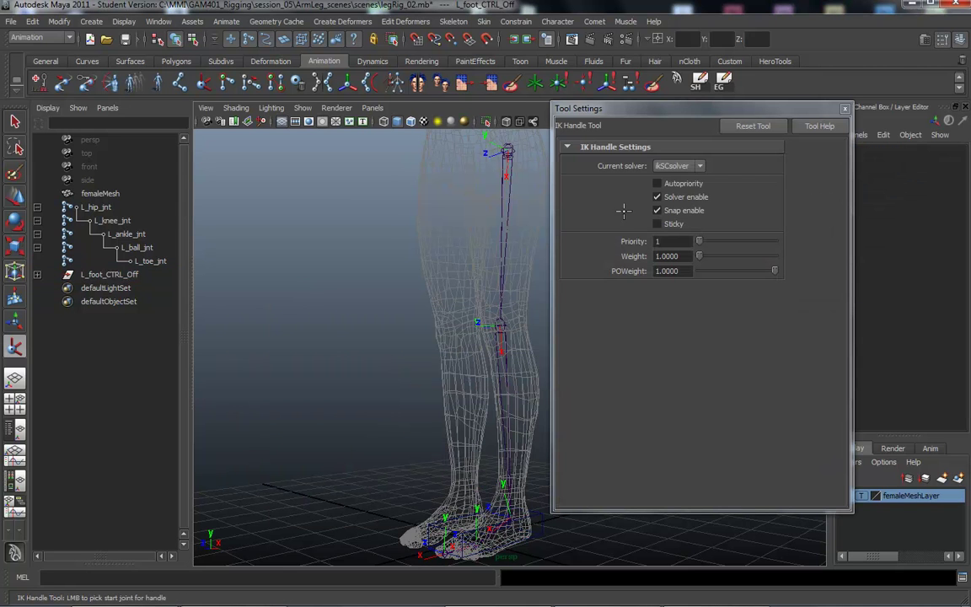
left_click(699, 166)
left_click(681, 188)
left_click_drag(649, 117, 725, 127)
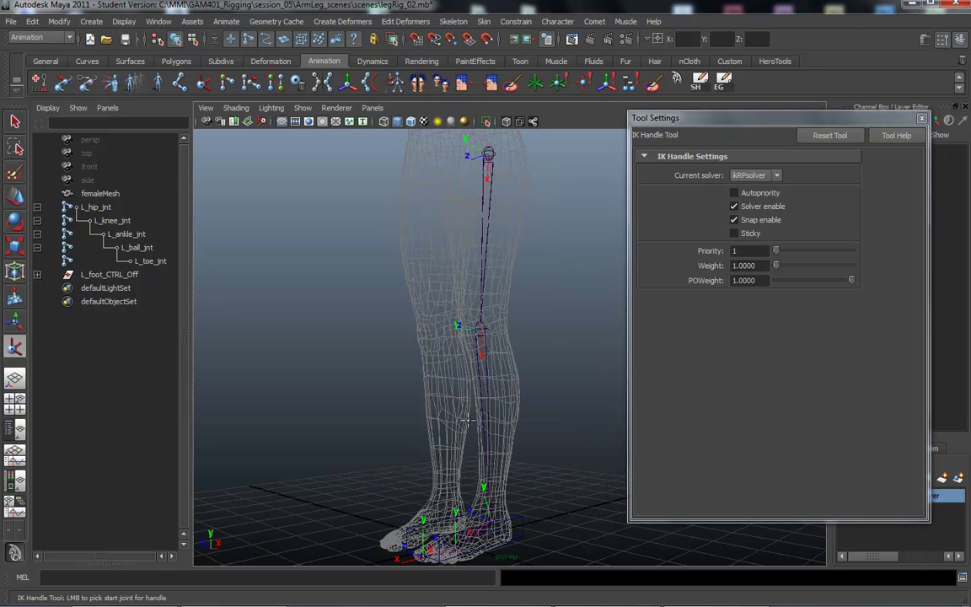
left_click_drag(520, 391, 499, 392, "alt")
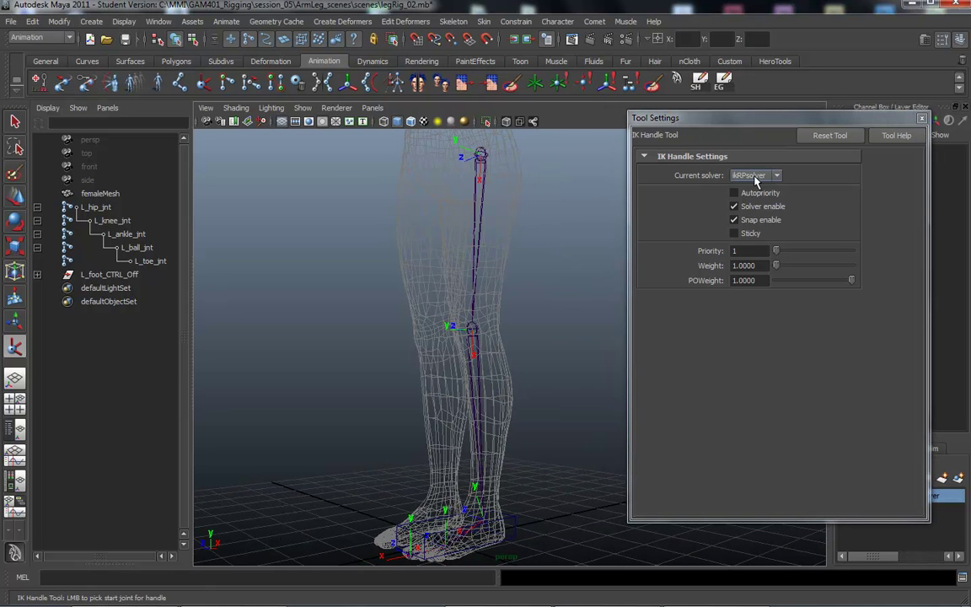
left_click_drag(573, 277, 543, 298, "alt")
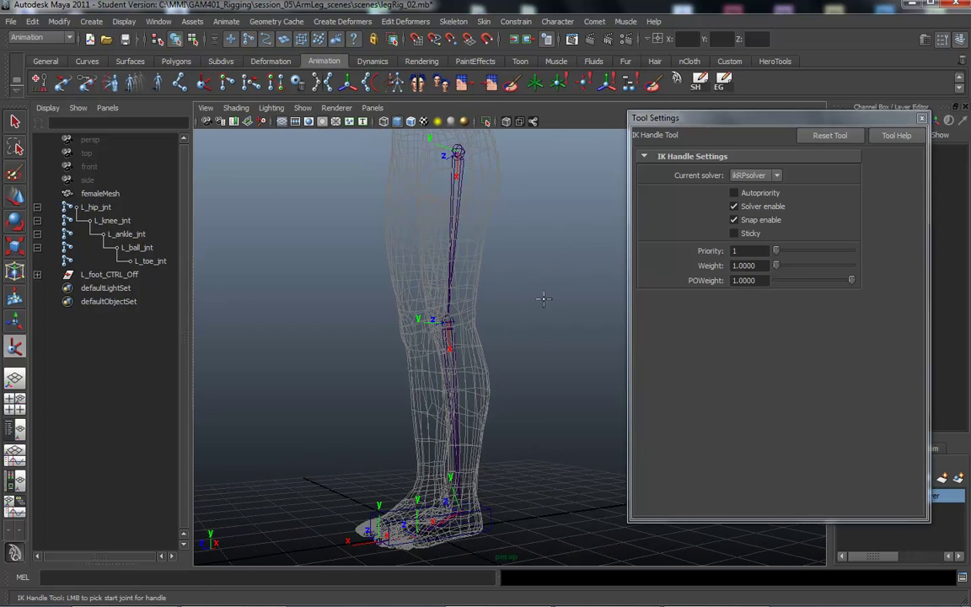
left_click(777, 176)
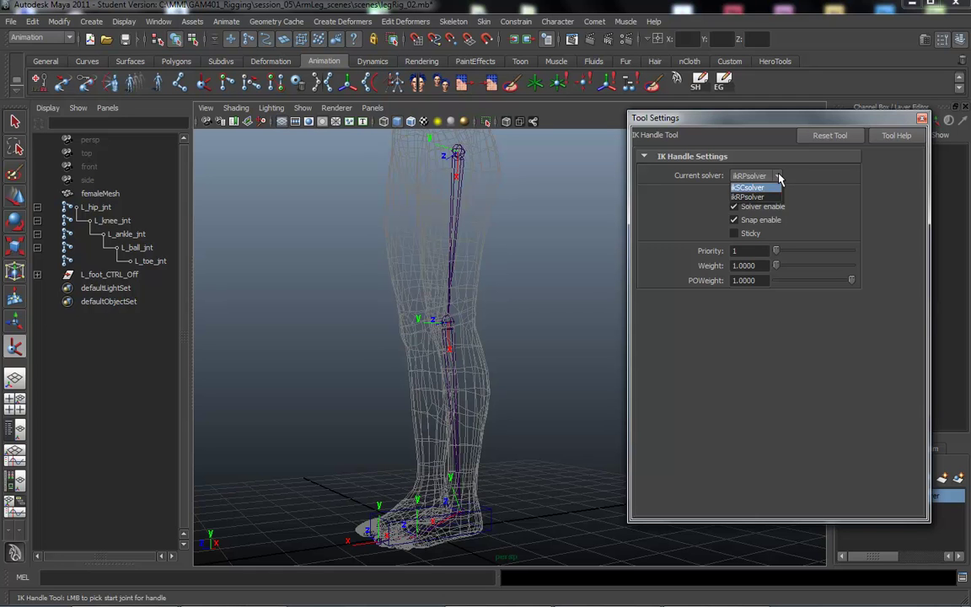
left_click(779, 177)
Create an IK handle on the left leg running from the hip joint to the ankle joint.
left_click_drag(539, 313, 495, 319, "alt")
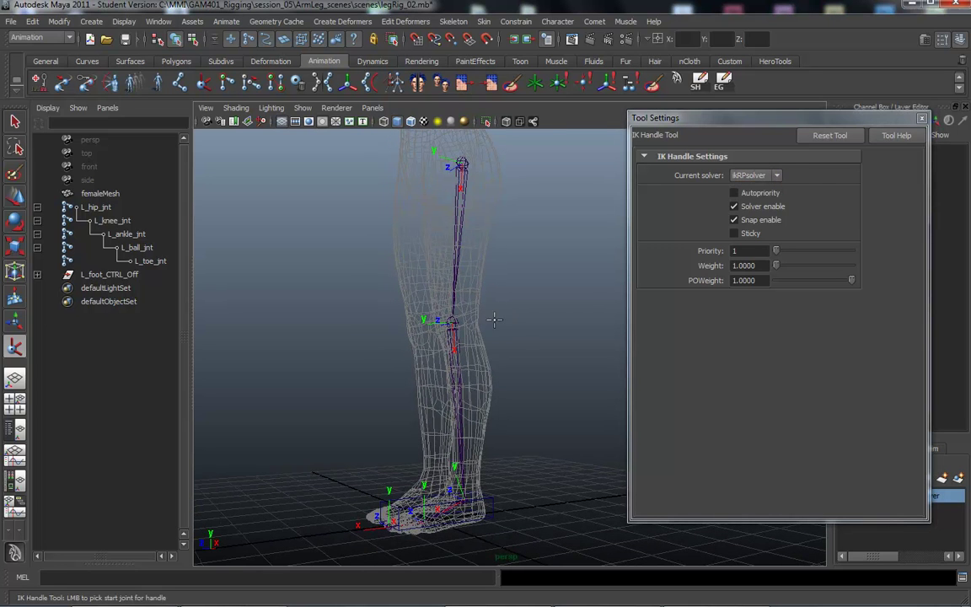
left_click(472, 166)
left_click_drag(517, 286, 505, 266, "alt")
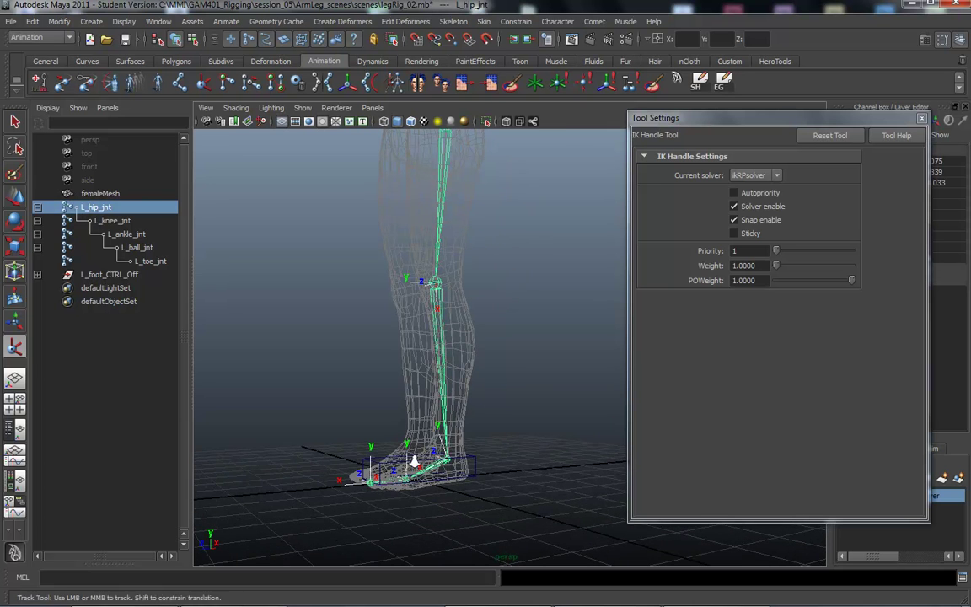
right_click_drag(413, 462, 524, 468, "alt")
middle_click_drag(494, 457, 509, 369, "alt")
right_click_drag(514, 369, 594, 380, "alt")
left_click_drag(592, 381, 485, 400, "alt")
left_click(448, 405)
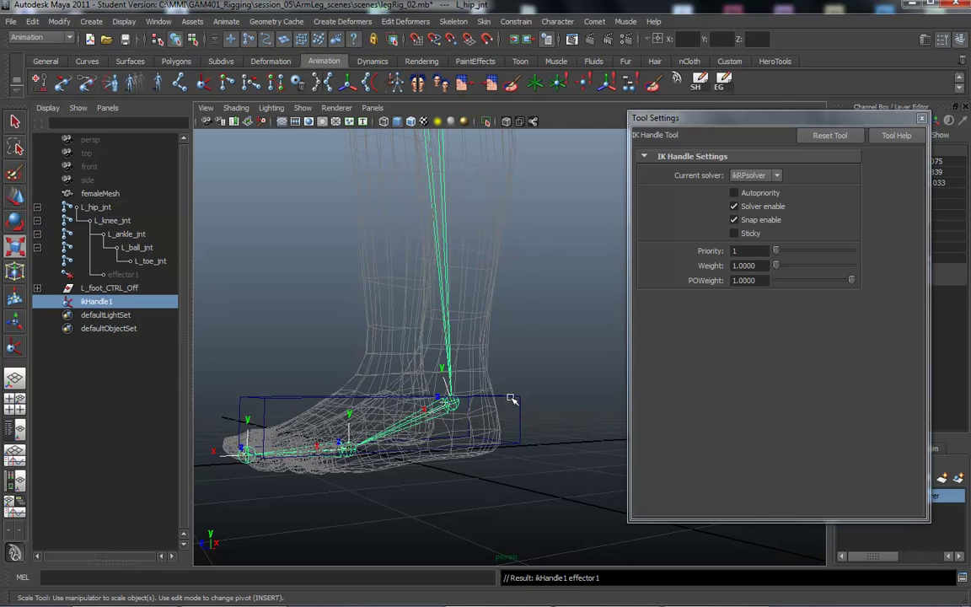
Close the tool settings window, then set femaleMeshLayer to reference display and hide it.
key("r")
right_click_drag(524, 326, 427, 281, "alt")
left_click_drag(427, 281, 390, 349, "alt")
middle_click_drag(439, 280, 449, 364, "alt")
right_click_drag(448, 364, 361, 345, "alt")
left_click_drag(362, 345, 396, 345, "alt")
right_click_drag(396, 345, 370, 311, "alt")
middle_click_drag(371, 312, 369, 359, "alt")
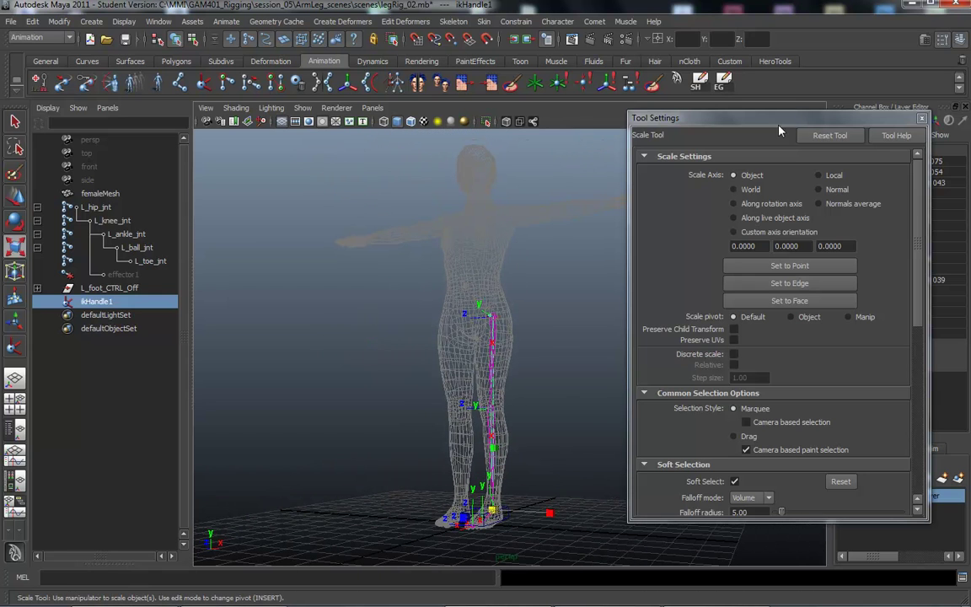
left_click(921, 118)
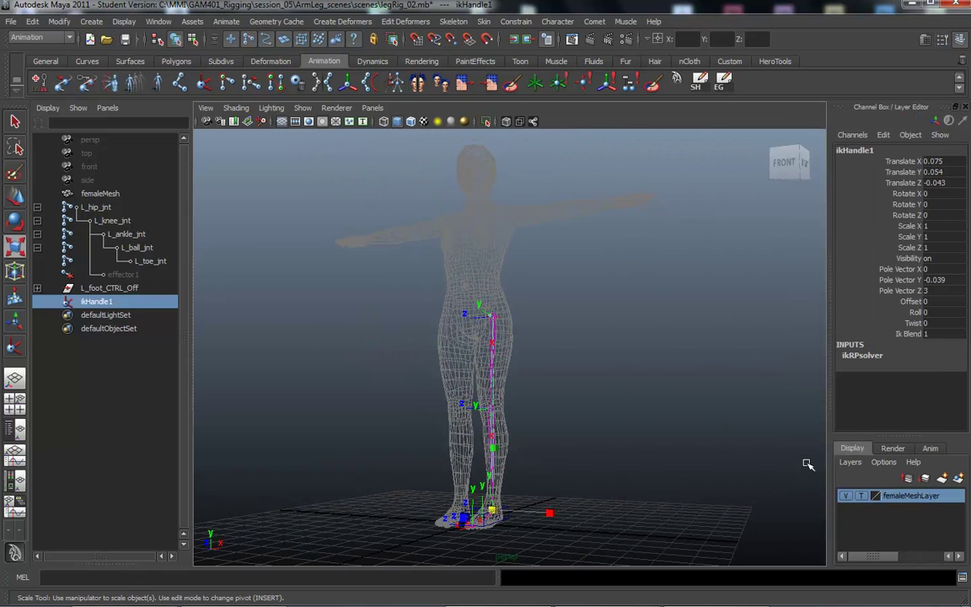
left_click(863, 497)
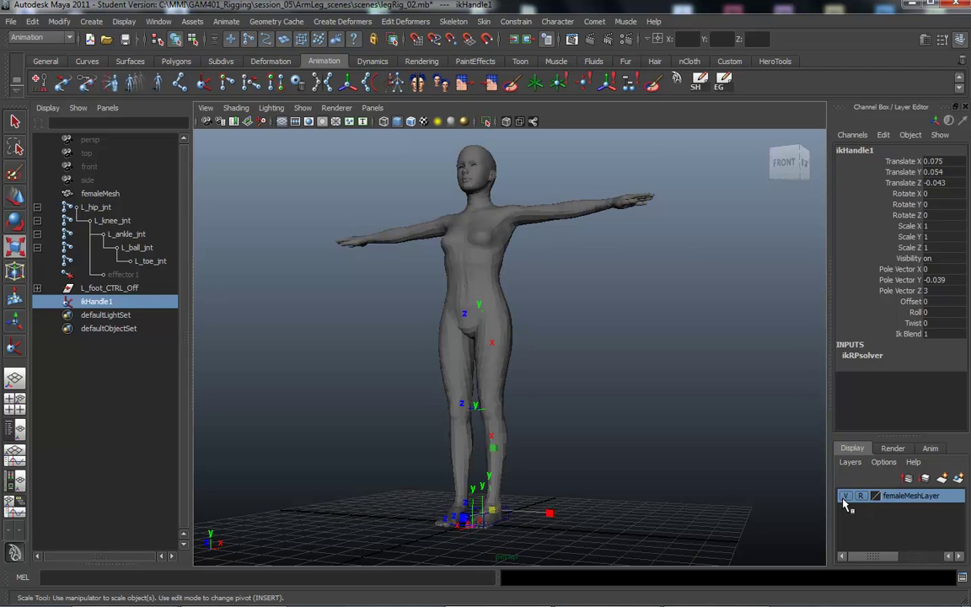
left_click(846, 496)
Examine the left leg's joint chain and its hip-to-ankle IK handle from several angles.
left_click_drag(550, 428, 556, 427, "alt")
right_click_drag(556, 426, 588, 380, "alt")
middle_click_drag(588, 380, 647, 289, "alt")
left_click_drag(594, 333, 562, 332, "alt")
right_click_drag(562, 332, 575, 351, "alt")
middle_click_drag(575, 351, 578, 334, "alt")
right_click_drag(578, 334, 479, 353, "alt")
middle_click_drag(371, 435, 362, 391, "alt")
right_click_drag(362, 391, 451, 401, "alt")
left_click_drag(435, 393, 496, 394, "alt")
middle_click_drag(529, 408, 467, 370, "alt")
right_click_drag(467, 370, 575, 397, "alt")
left_click_drag(575, 397, 440, 387, "alt")
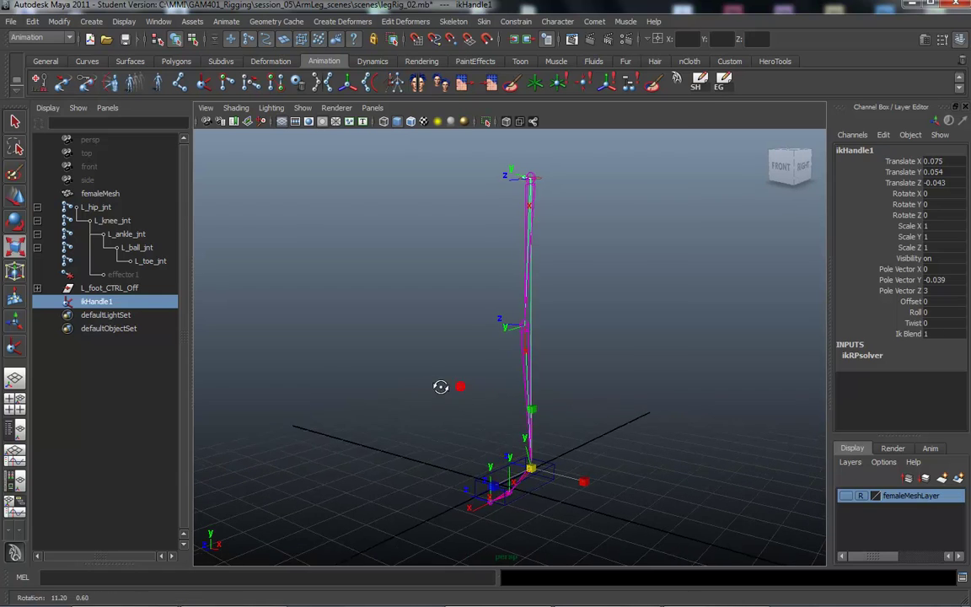
Set the IK handle display scale to 10.00 and close its window.
key("space")
left_click_drag(394, 348, 527, 578)
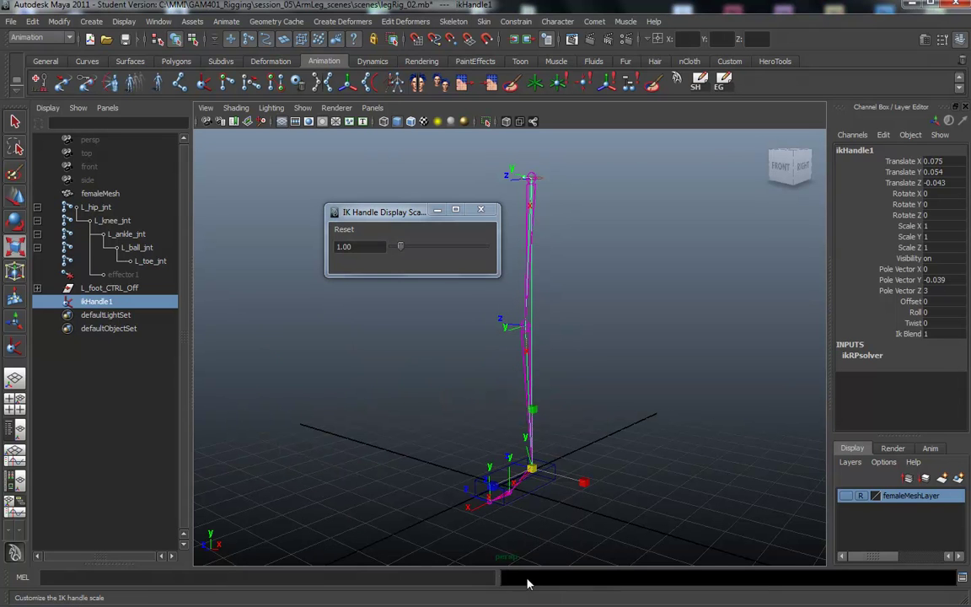
left_click_drag(401, 248, 412, 252)
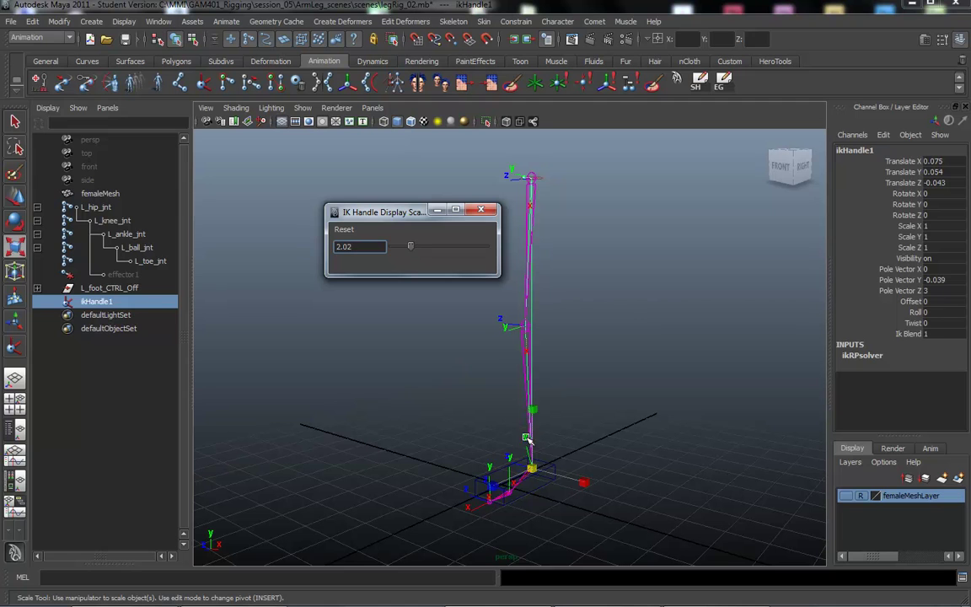
key("q")
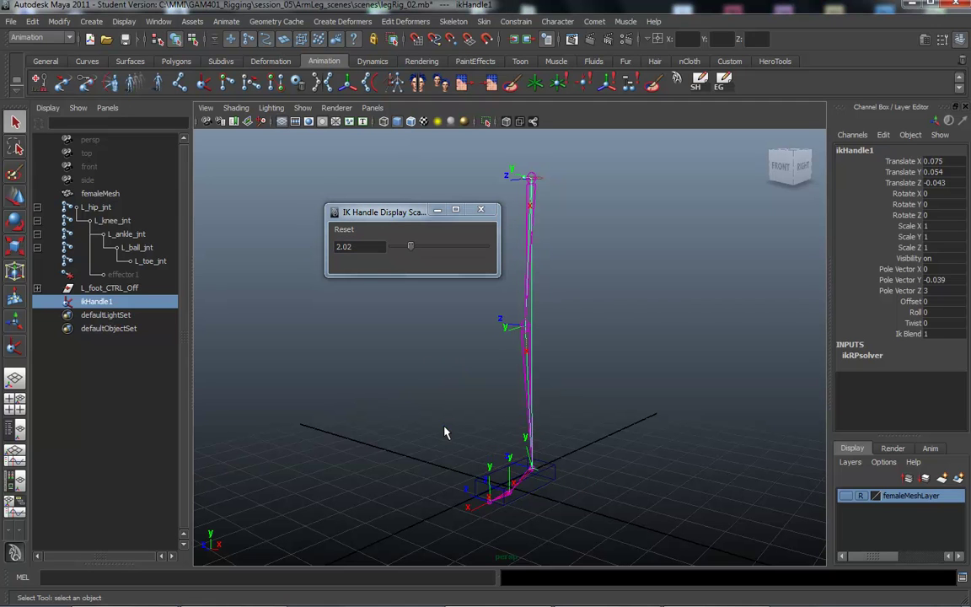
left_click_drag(408, 248, 487, 256)
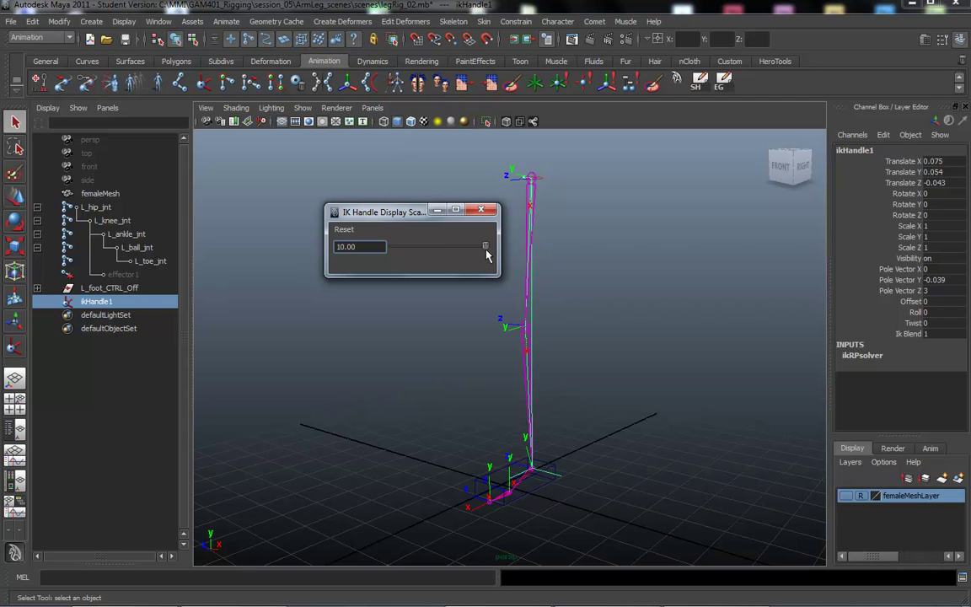
left_click_drag(358, 411, 376, 401, "alt")
left_click(485, 209)
Start the IK Handle Tool again with its settings shown and set the current solver to ikSCsolver.
middle_click_drag(405, 297, 410, 258, "alt")
left_click_drag(414, 297, 381, 329, "alt")
right_click_drag(382, 329, 596, 359, "alt")
middle_click_drag(423, 317, 412, 246, "alt")
left_click_drag(414, 278, 403, 327, "alt")
middle_click_drag(403, 327, 401, 285, "alt")
left_click_drag(391, 303, 386, 312, "alt")
key("space")
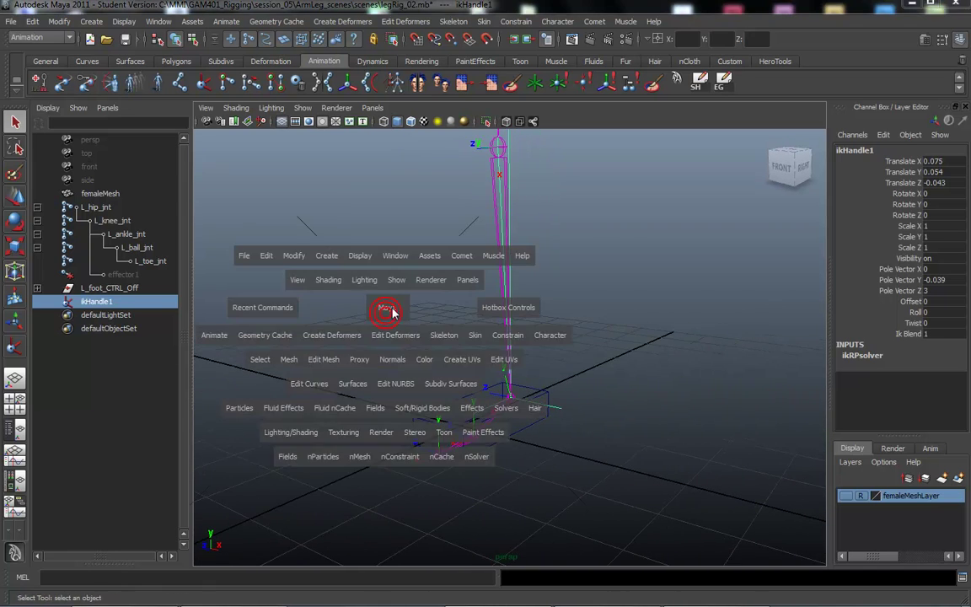
left_click(439, 337)
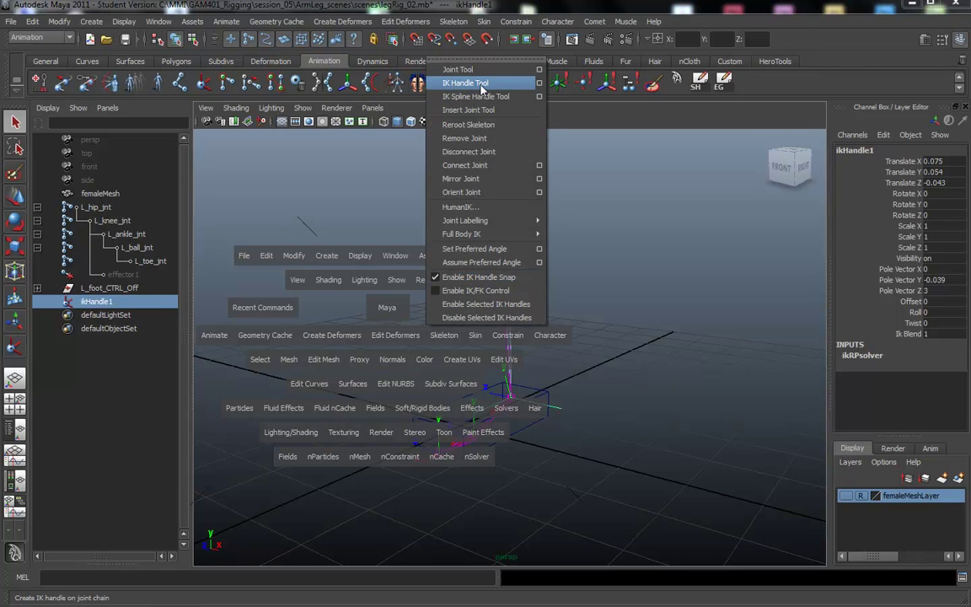
left_click(539, 83)
left_click_drag(421, 371, 289, 399, "alt")
left_click(541, 222)
middle_click_drag(542, 222, 523, 156, "alt")
middle_click_drag(500, 350, 520, 300, "alt")
right_click_drag(520, 300, 679, 364, "alt")
middle_click_drag(389, 378, 377, 357, "alt")
right_click_drag(379, 360, 364, 333, "alt")
left_click(775, 175)
left_click(748, 192)
Create a single-chain IK handle from the left ankle joint to the left ball joint.
left_click(520, 332)
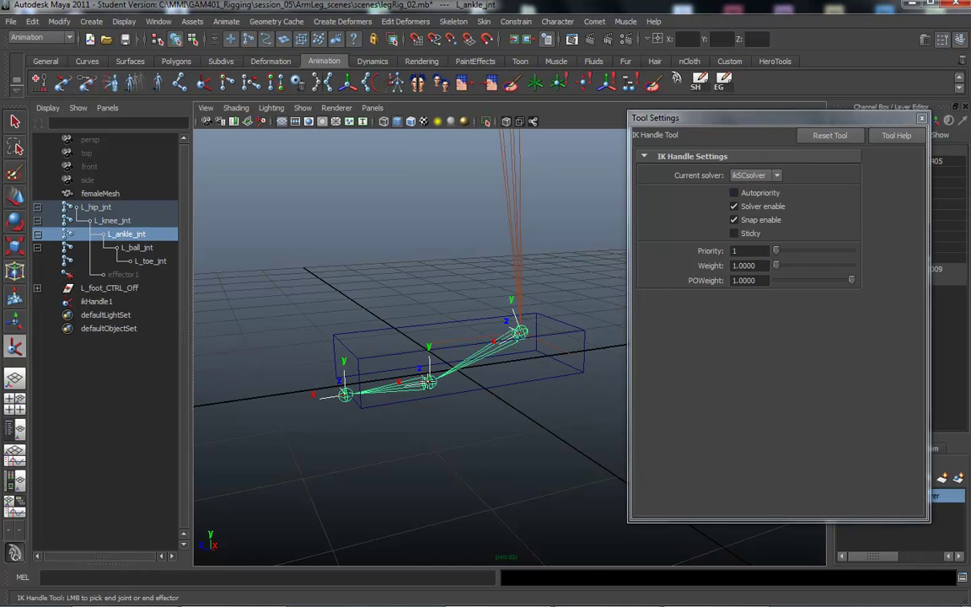
left_click(428, 382)
middle_click_drag(461, 461, 462, 420, "alt")
left_click_drag(462, 423, 454, 372, "alt")
left_click(442, 372)
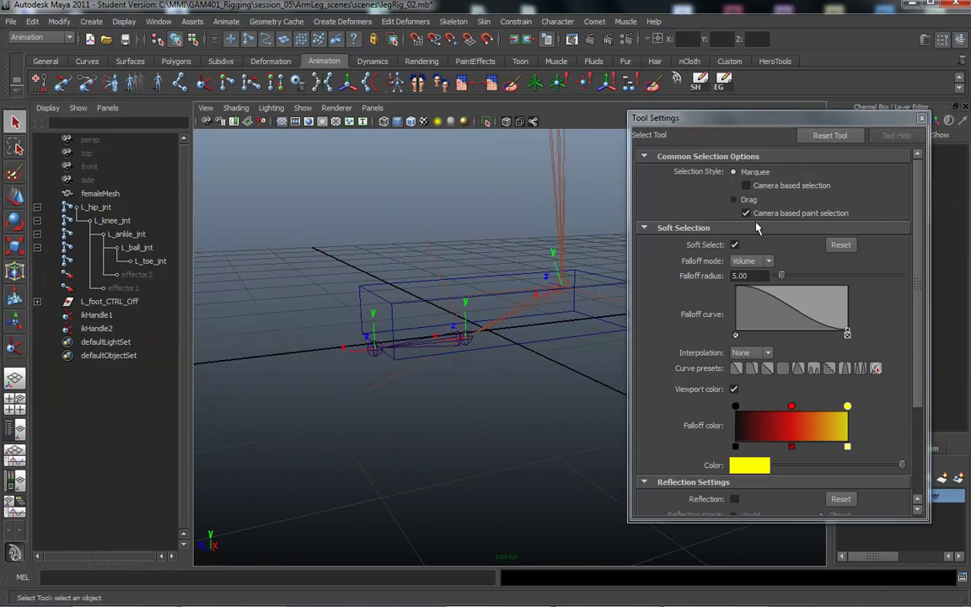
Inspect the ball and toe joints inside the left foot control box, then clear the selection.
left_click(463, 340)
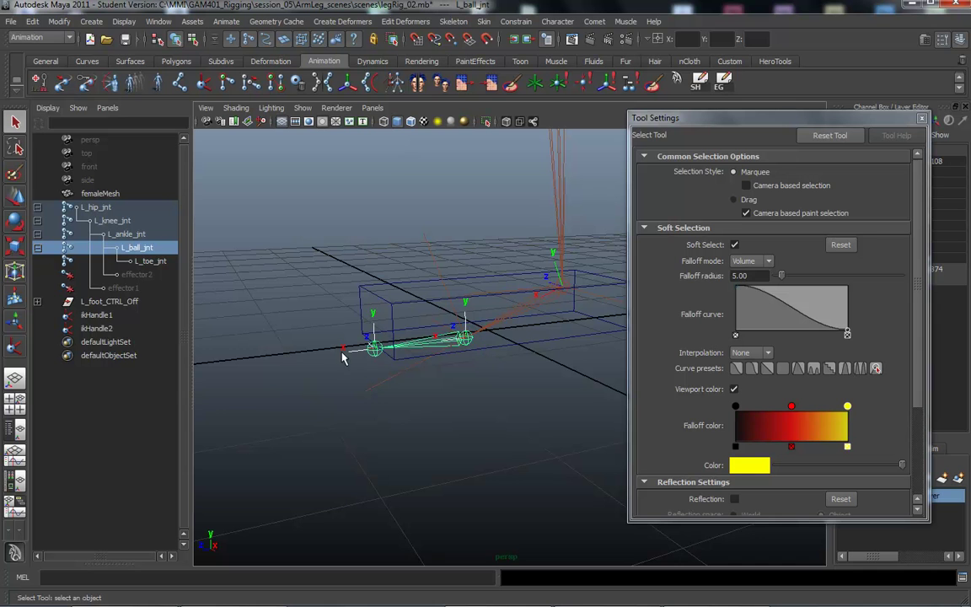
left_click(373, 354)
left_click_drag(487, 407, 361, 429, "alt")
right_click_drag(361, 429, 437, 436, "alt")
left_click_drag(438, 436, 494, 446, "alt")
left_click_drag(566, 395, 501, 425, "alt")
left_click(541, 421)
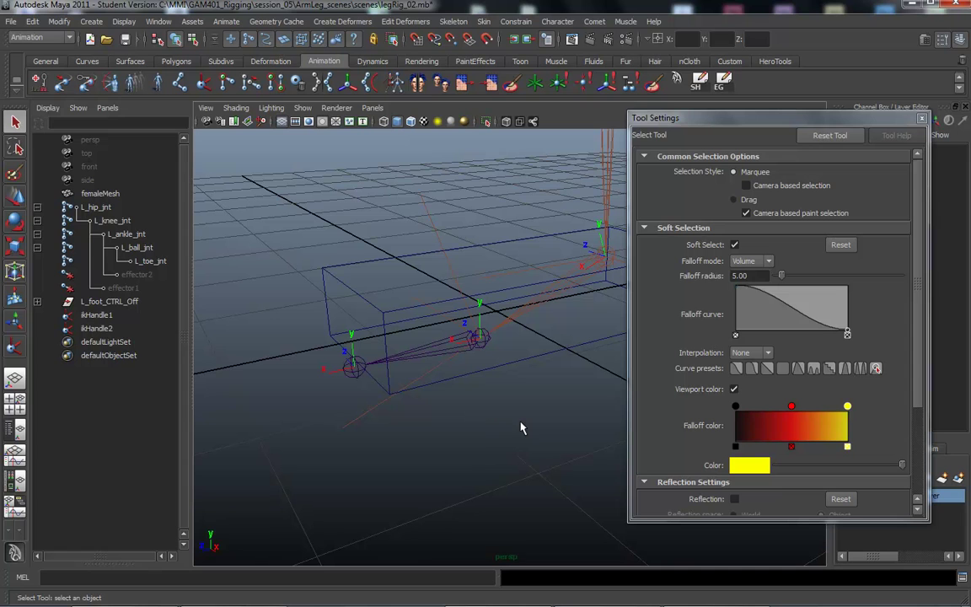
Select the left toe joint and close the tool settings window.
key("g")
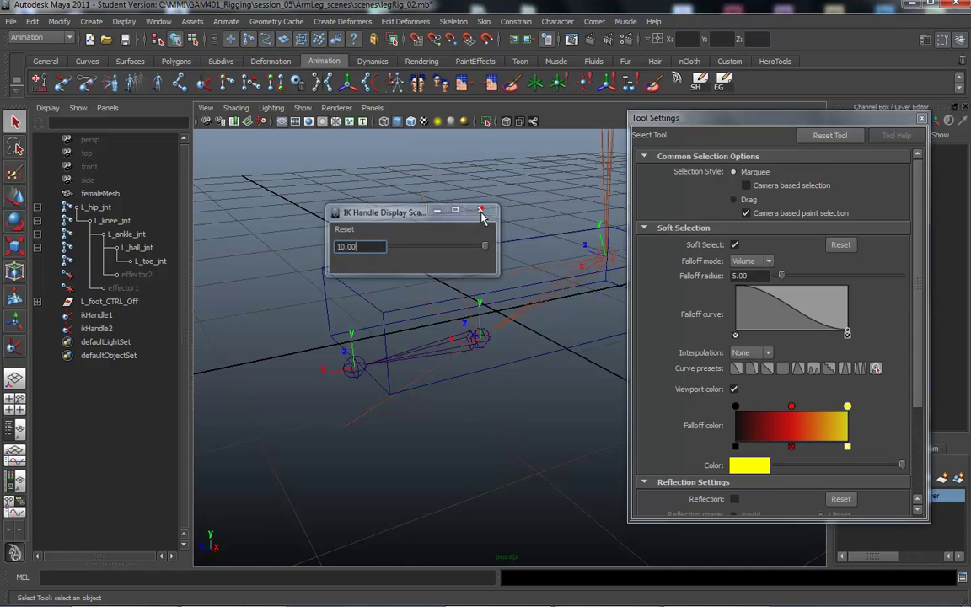
left_click(481, 209)
left_click(479, 345)
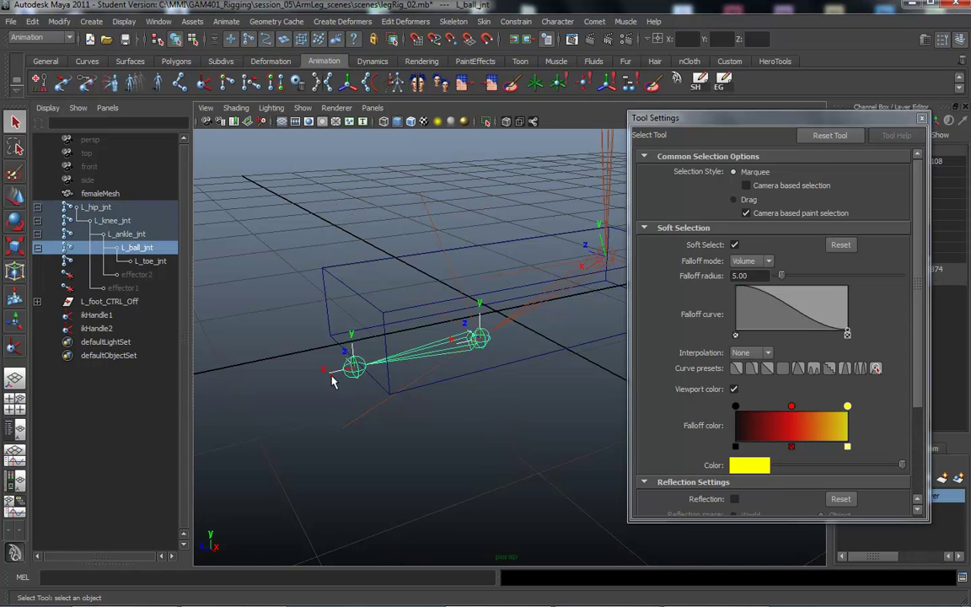
left_click_drag(456, 448, 484, 448, "alt")
right_click_drag(484, 448, 477, 410, "alt")
left_click_drag(477, 411, 462, 389, "alt")
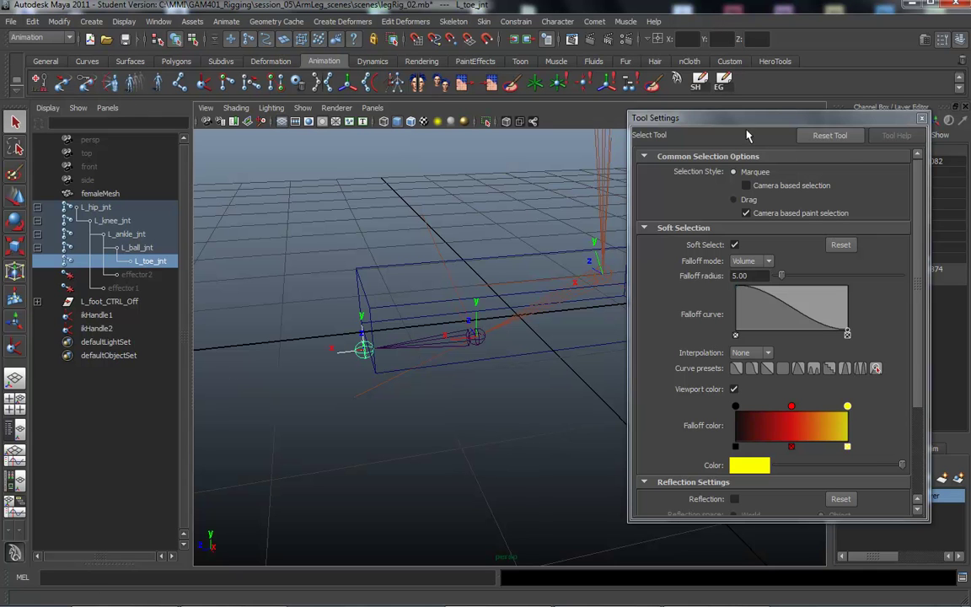
left_click(921, 118)
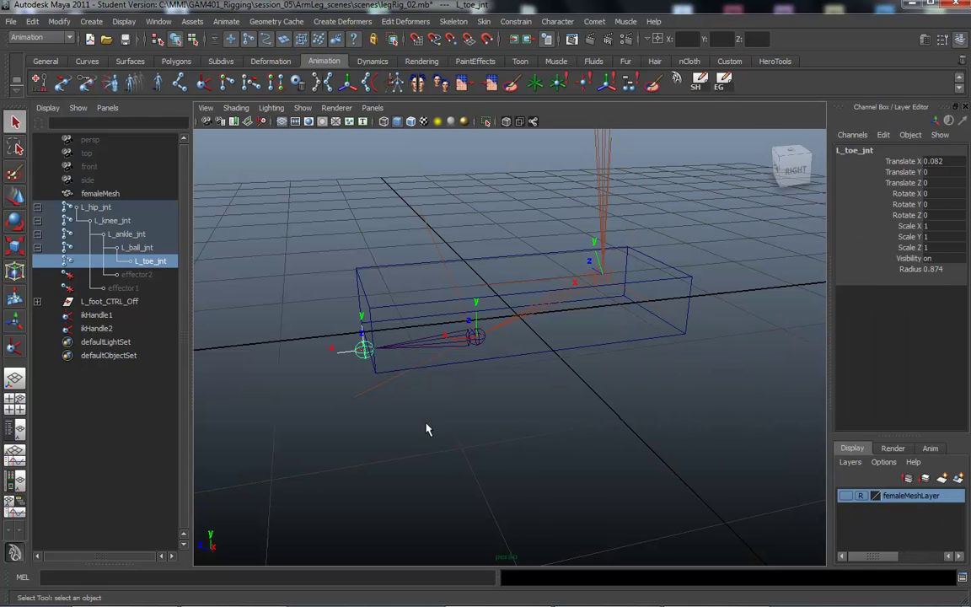
Create an IK handle with the ikSCsolver from the left ball joint to the left toe joint.
left_click(485, 427)
key("space")
left_click(541, 434)
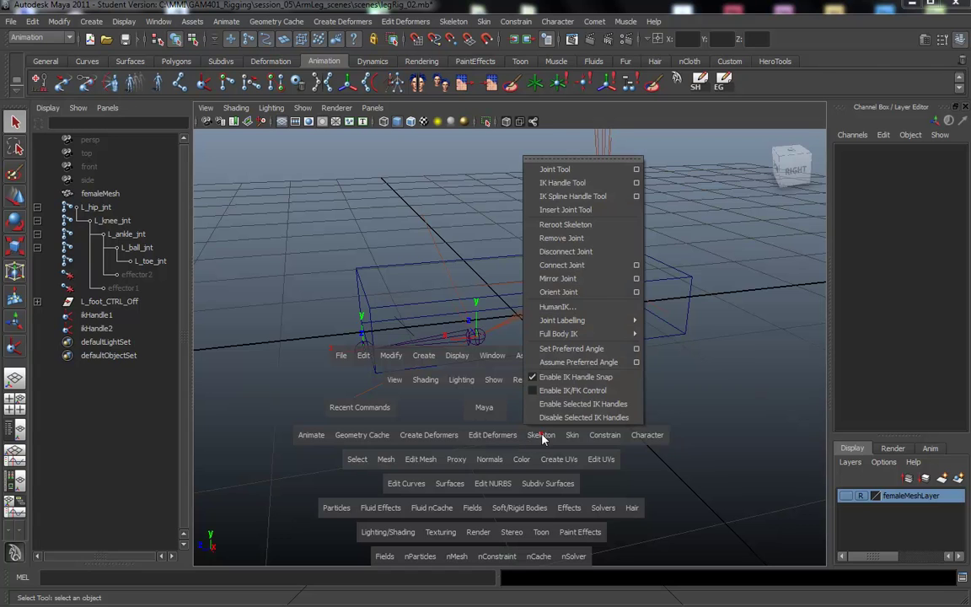
left_click(636, 184)
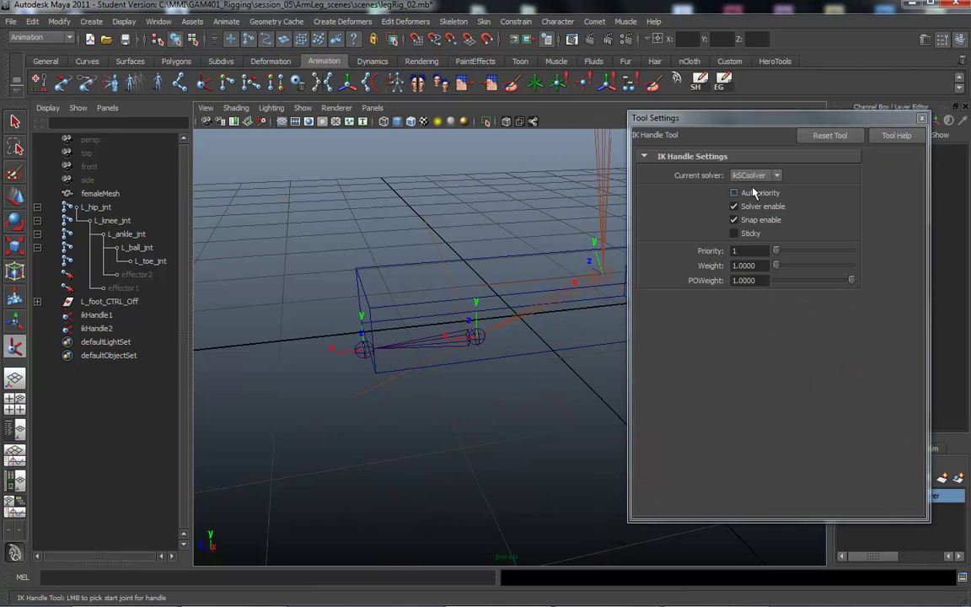
left_click(474, 341)
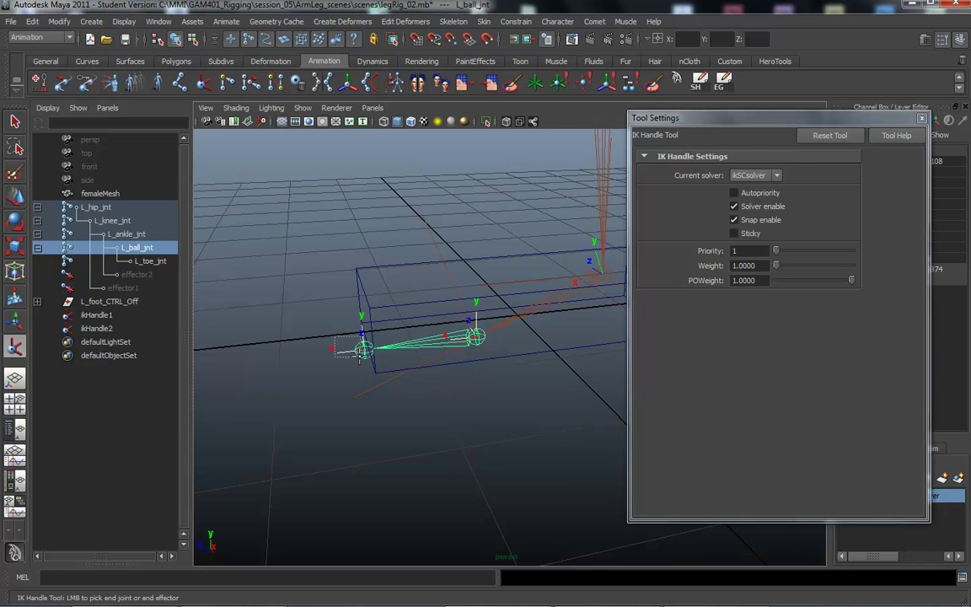
left_click_drag(360, 356, 369, 360)
Rename ikHandle1, the handle at the left ankle, as leg_IK.
left_click_drag(268, 394, 292, 397, "alt")
mouse_move(269, 397)
right_mouse_down("alt")
mouse_move(349, 390)
mouse_move(267, 390)
right_mouse_up("alt")
middle_click_drag(343, 337, 344, 355, "alt")
double_click(94, 328)
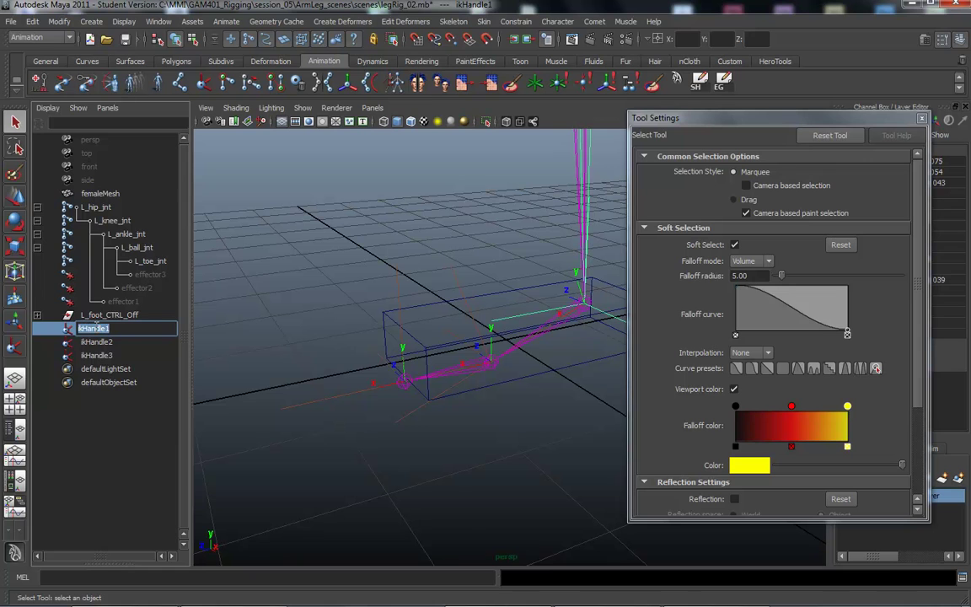
type("leg")
key("Return")
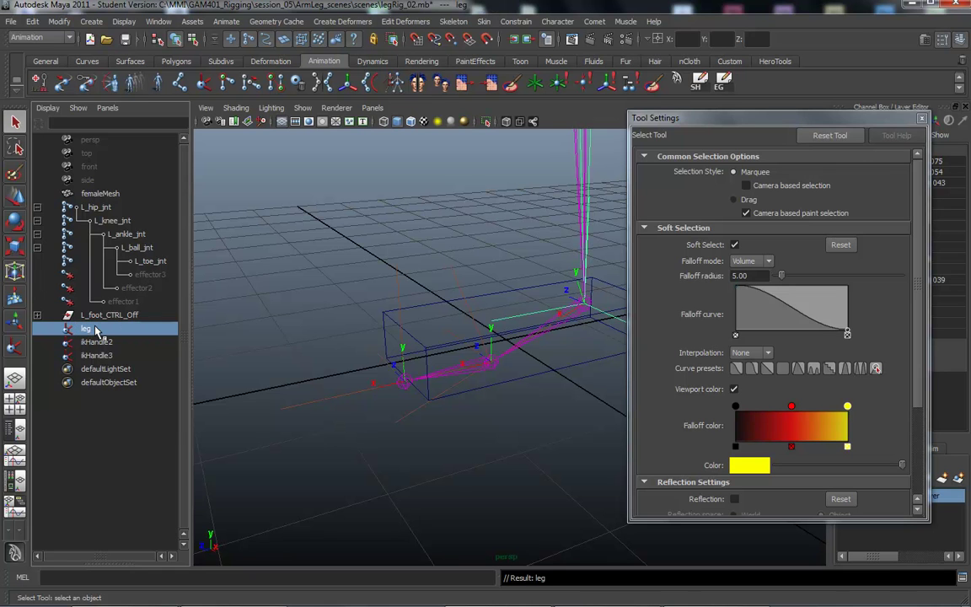
double_click(97, 329)
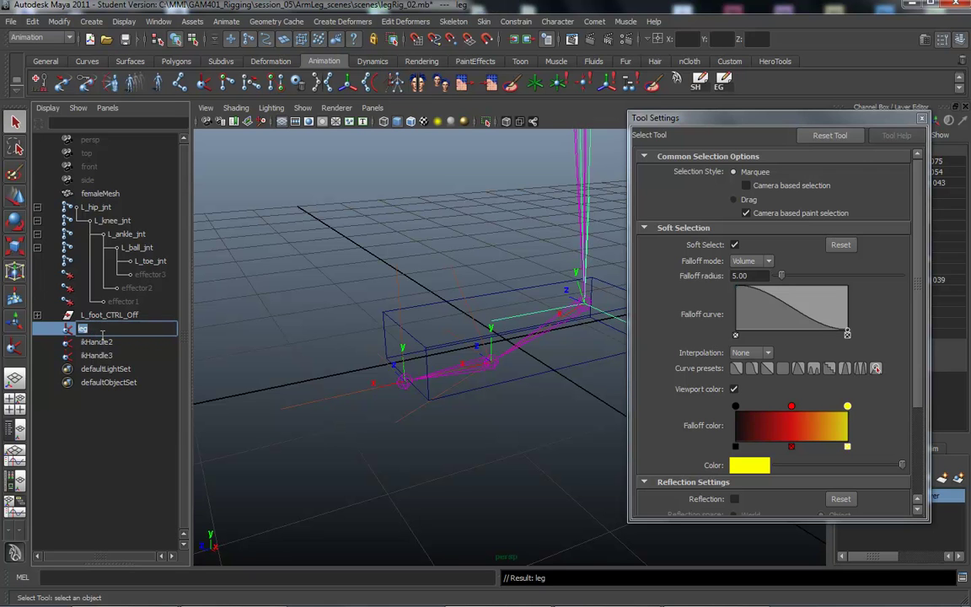
left_click(102, 334)
key("Return")
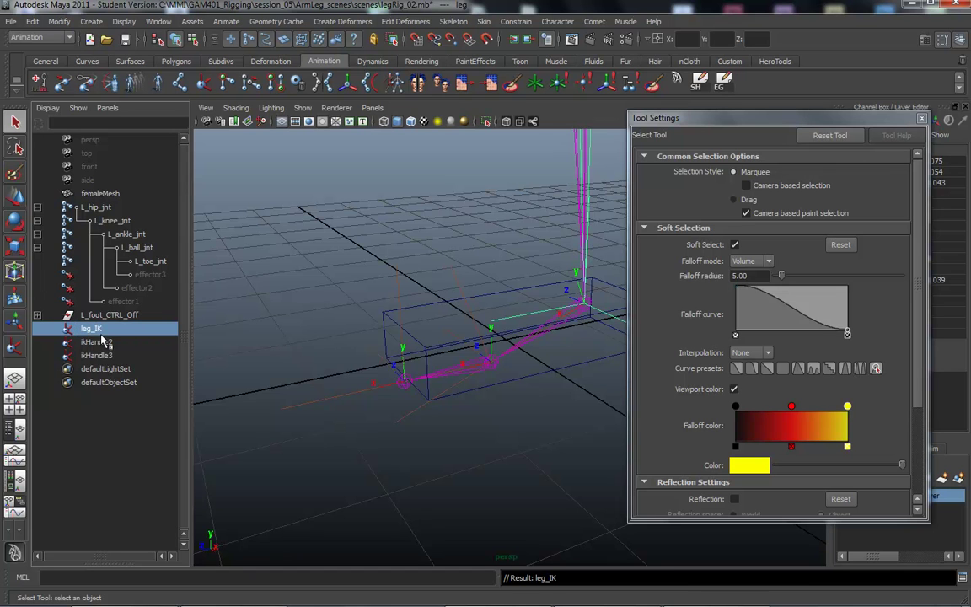
Rename ikHandle2 as ball_IK and ikHandle3 as toe_IK, and close the tool settings window.
double_click(94, 341)
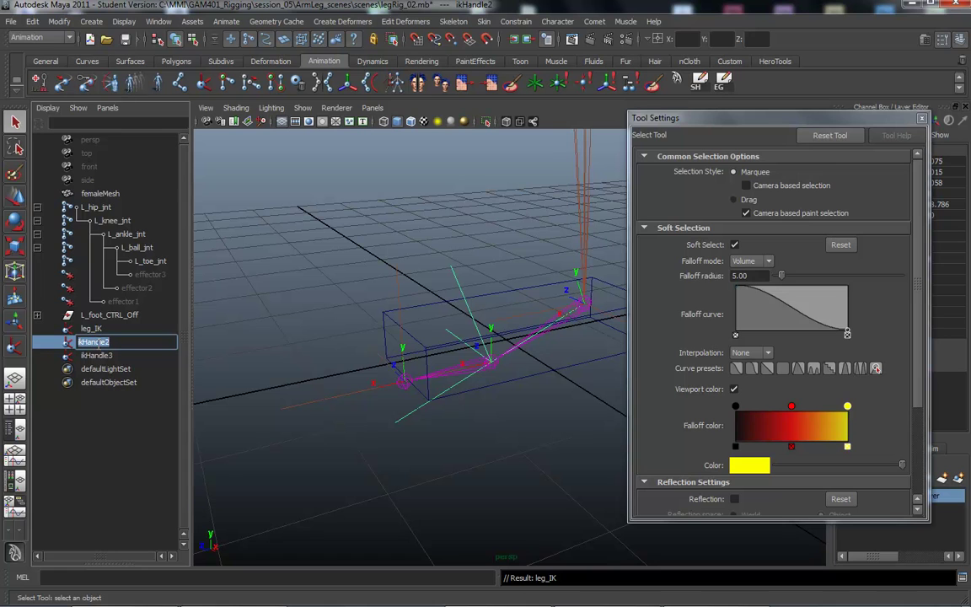
type("ball_IK")
key("Return")
double_click(84, 355)
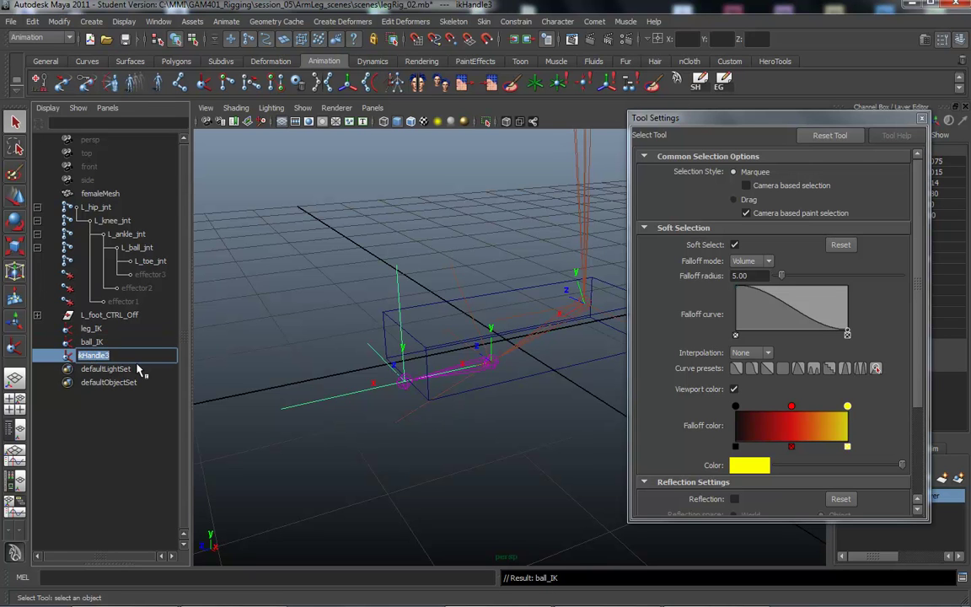
type("toe_IK")
key("Return")
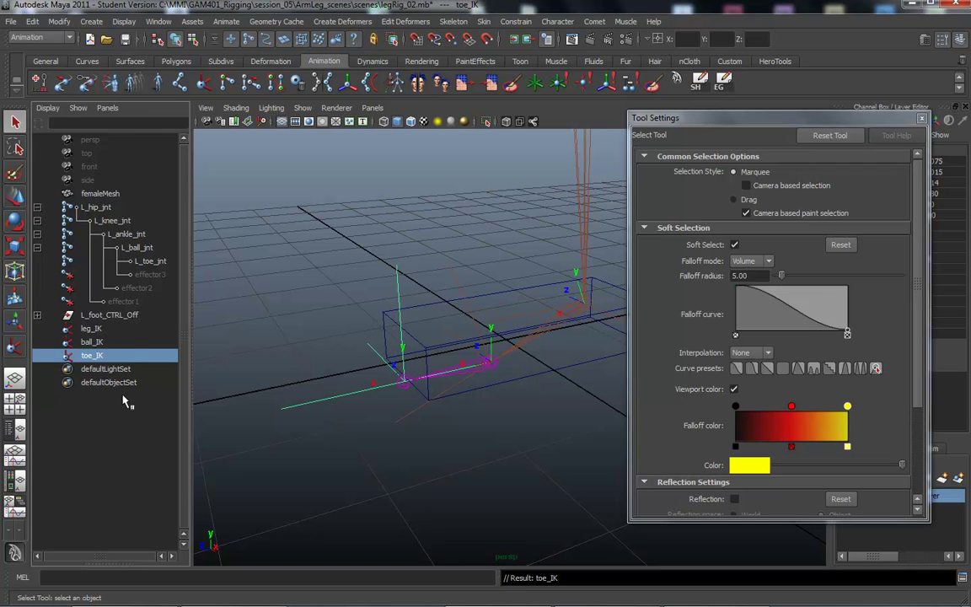
left_click_drag(320, 330, 388, 346, "alt")
left_click(922, 119)
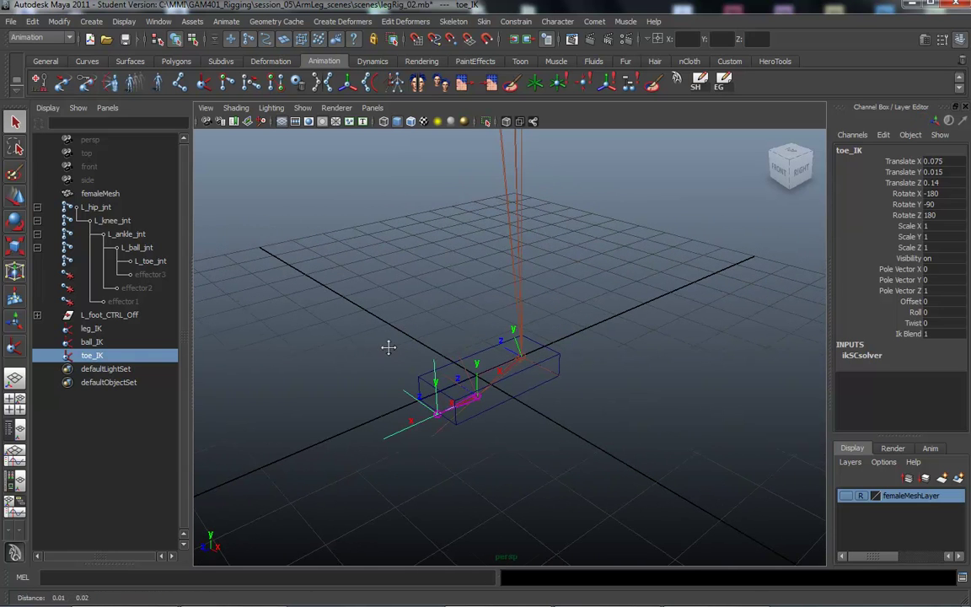
Clear the selection and examine the left foot's joints and IK handles inside the foot control box.
left_click_drag(519, 434, 424, 392, "alt")
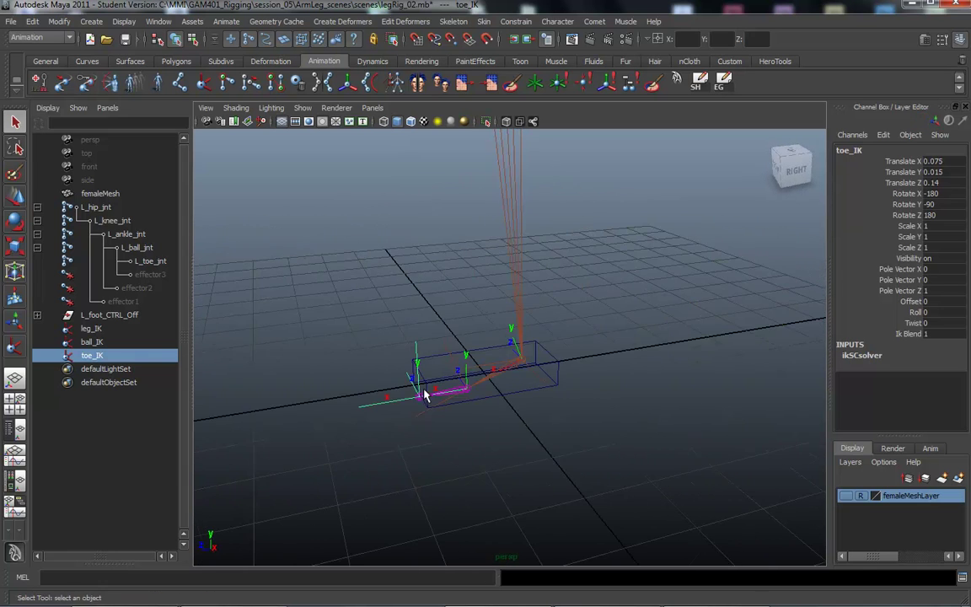
left_click(615, 418)
mouse_move(615, 418)
left_mouse_down("alt")
mouse_move(620, 428)
mouse_move(589, 405)
mouse_move(611, 414)
left_mouse_up("alt")
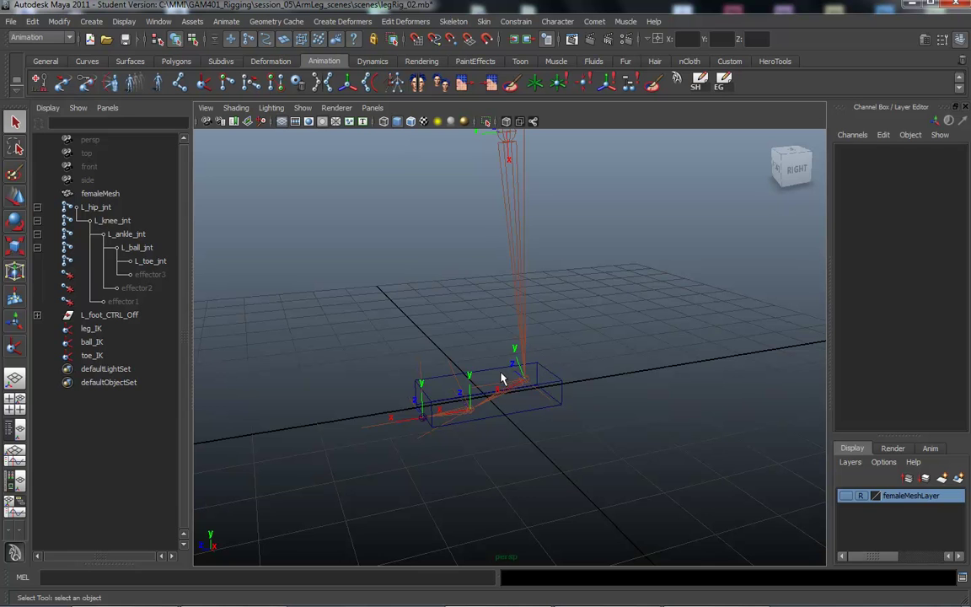
left_click_drag(463, 382, 453, 386, "alt")
right_click_drag(452, 386, 431, 373, "alt")
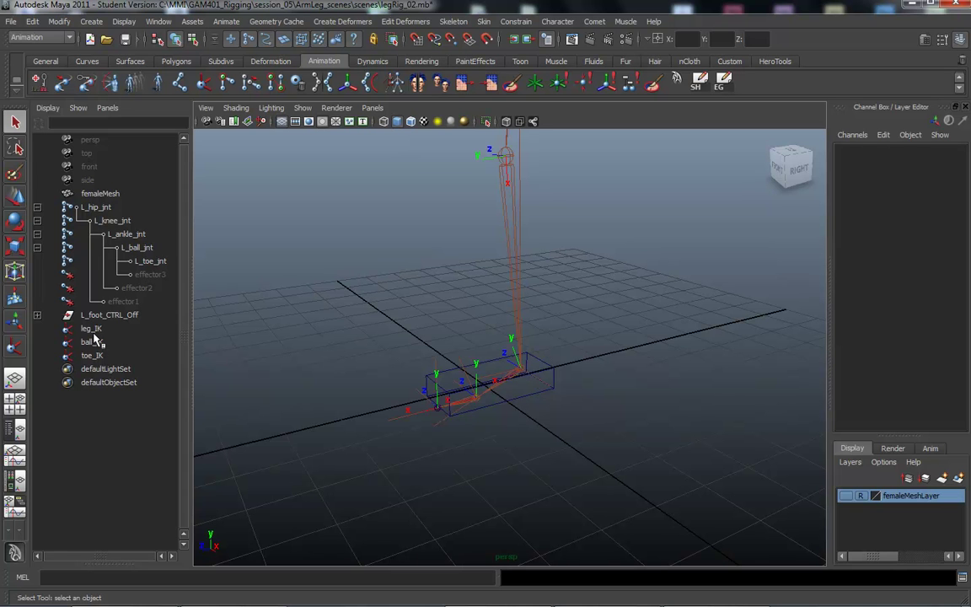
middle_click_drag(396, 362, 431, 330, "alt")
mouse_move(432, 329)
right_mouse_down("alt")
mouse_move(386, 341)
mouse_move(436, 341)
right_mouse_up("alt")
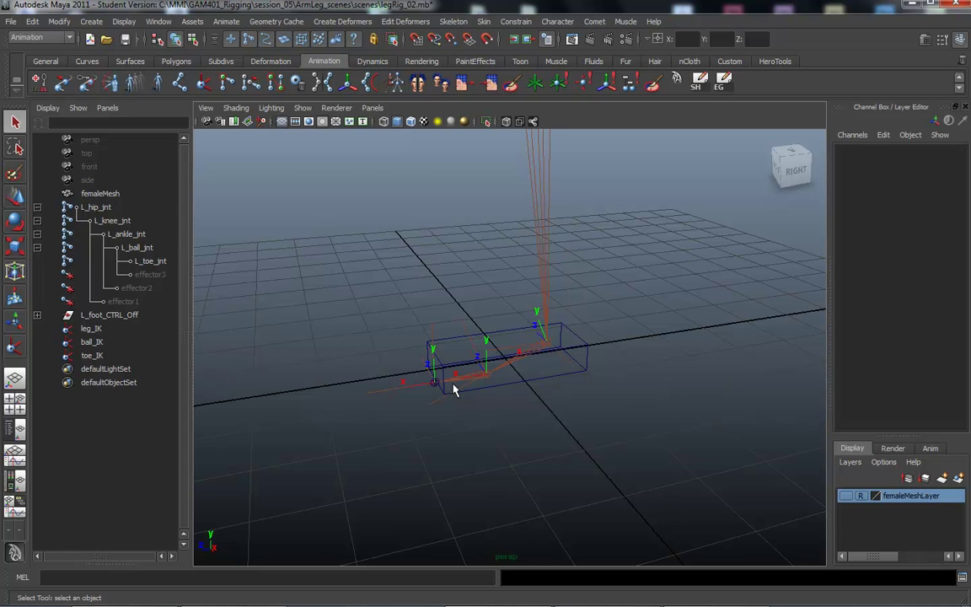
mouse_move(524, 406)
left_mouse_down("alt")
mouse_move(459, 401)
mouse_move(582, 461)
left_mouse_up("alt")
Create five separate empty groups at the origin with nothing selected.
left_click_drag(457, 444, 591, 471)
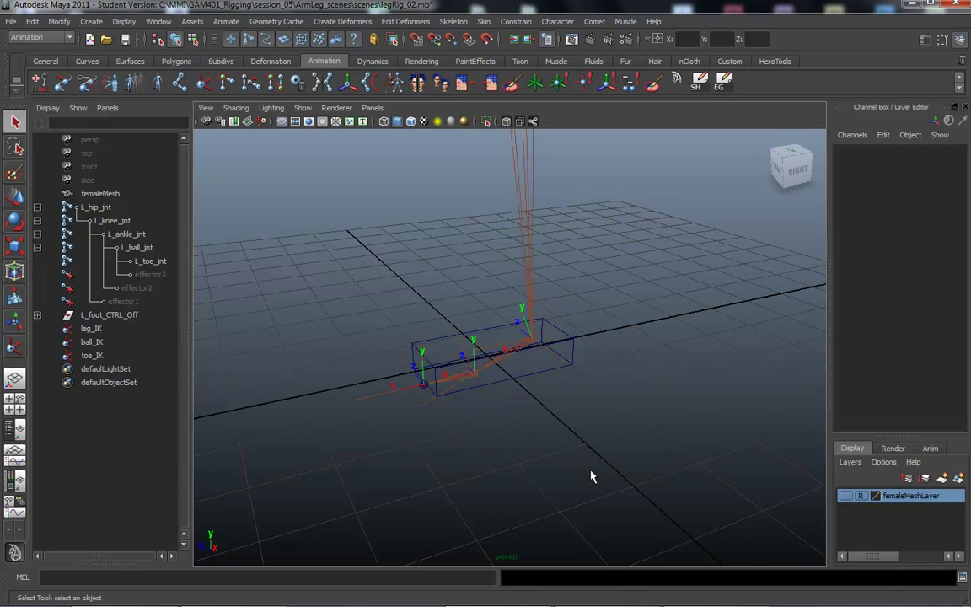
key("ctrl+g")
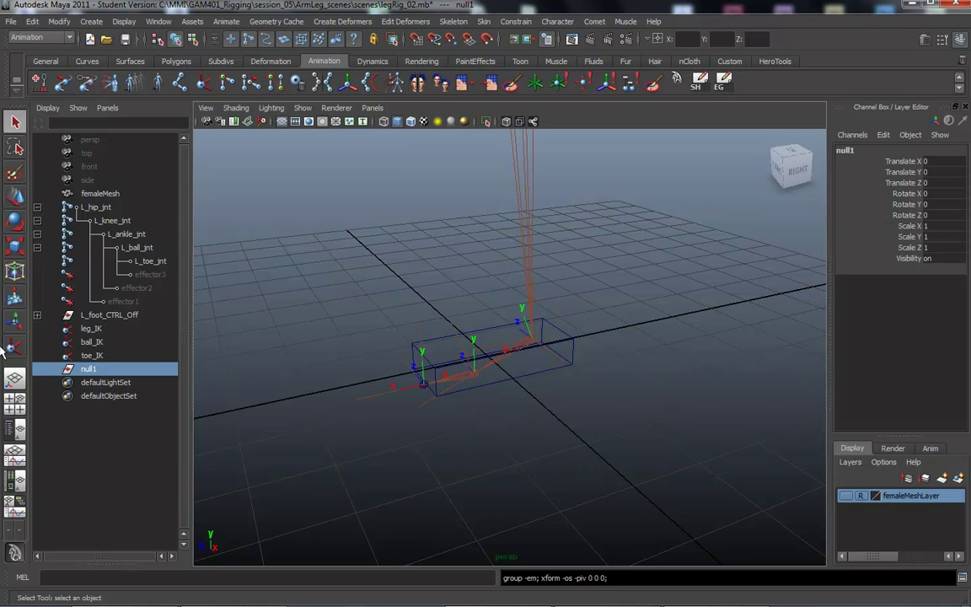
left_click(442, 448)
key("ctrl+g")
left_click(350, 457)
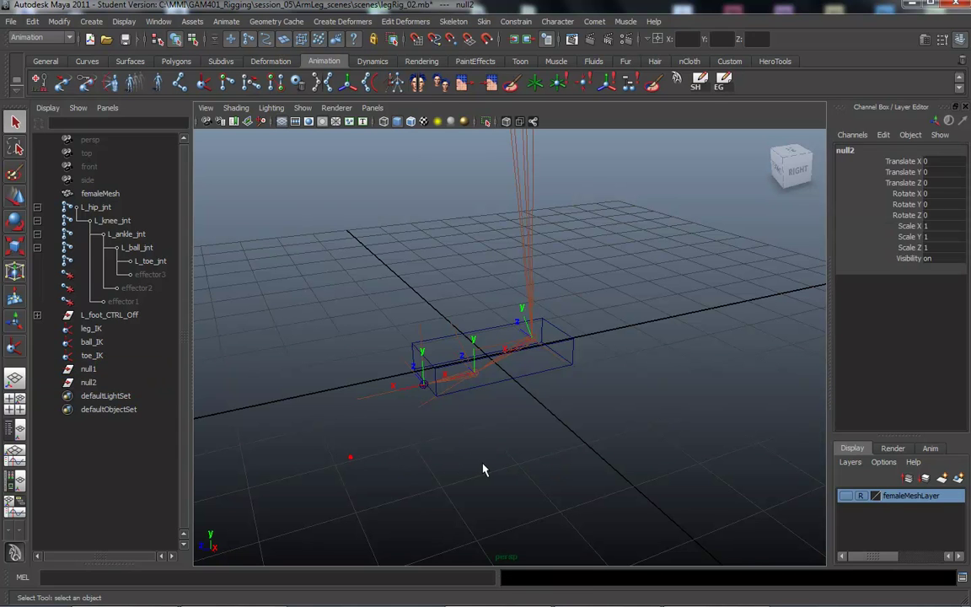
key("ctrl+g")
left_click(497, 470)
key("ctrl+g")
left_click(305, 446)
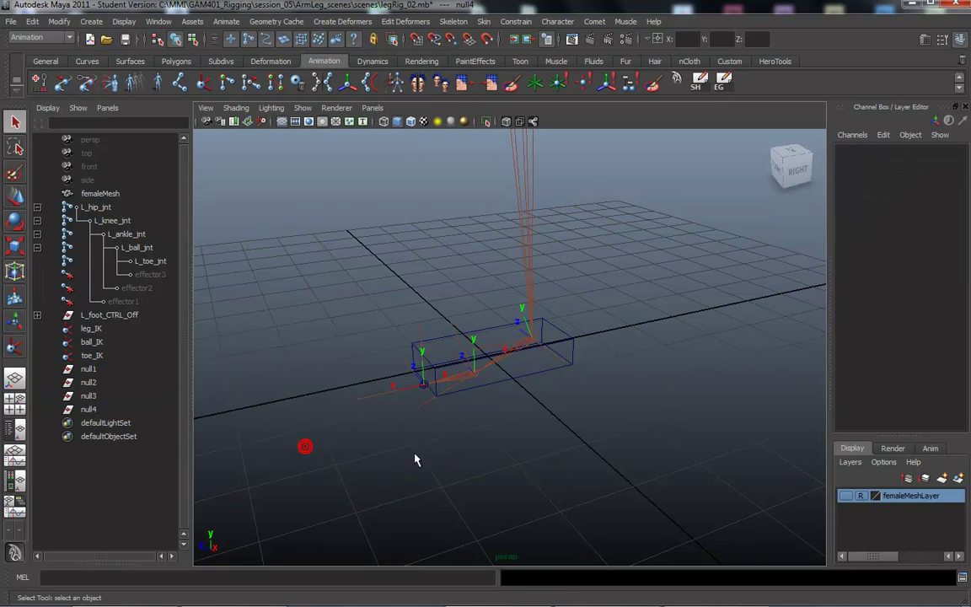
key("ctrl+g")
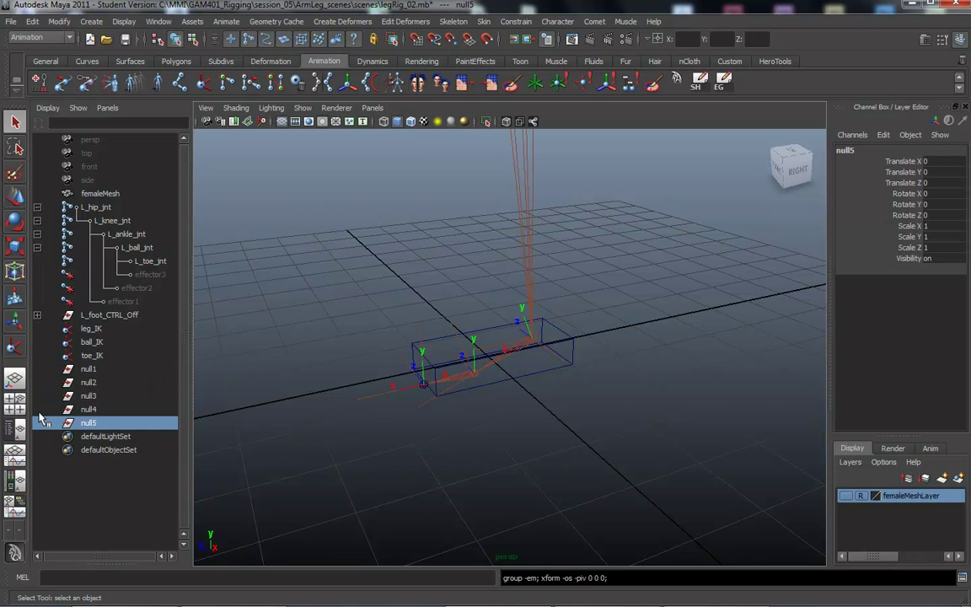
Rename the first empty group, null1, as heelTwistGrp.
left_click(82, 359)
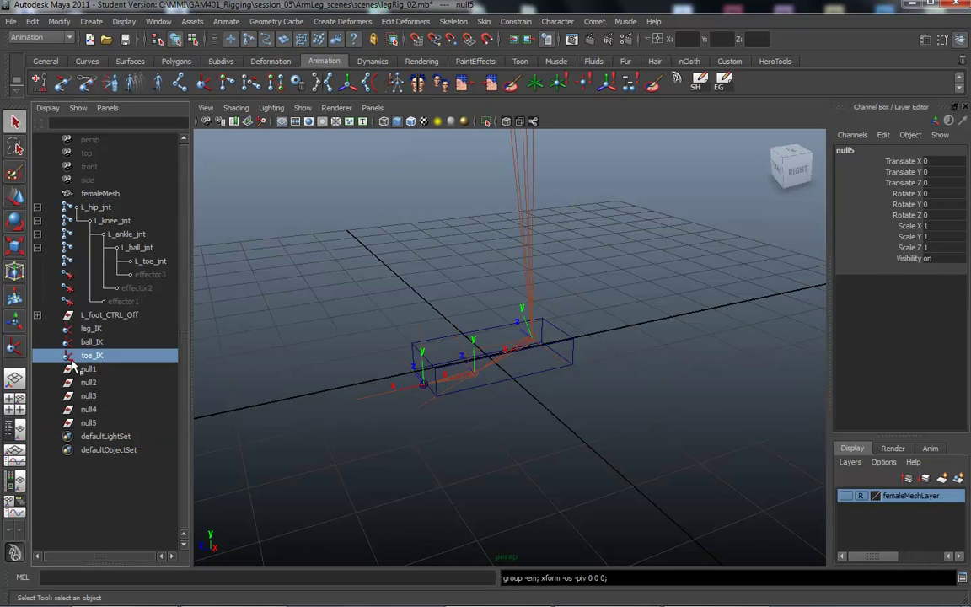
left_click(92, 370)
double_click(93, 371)
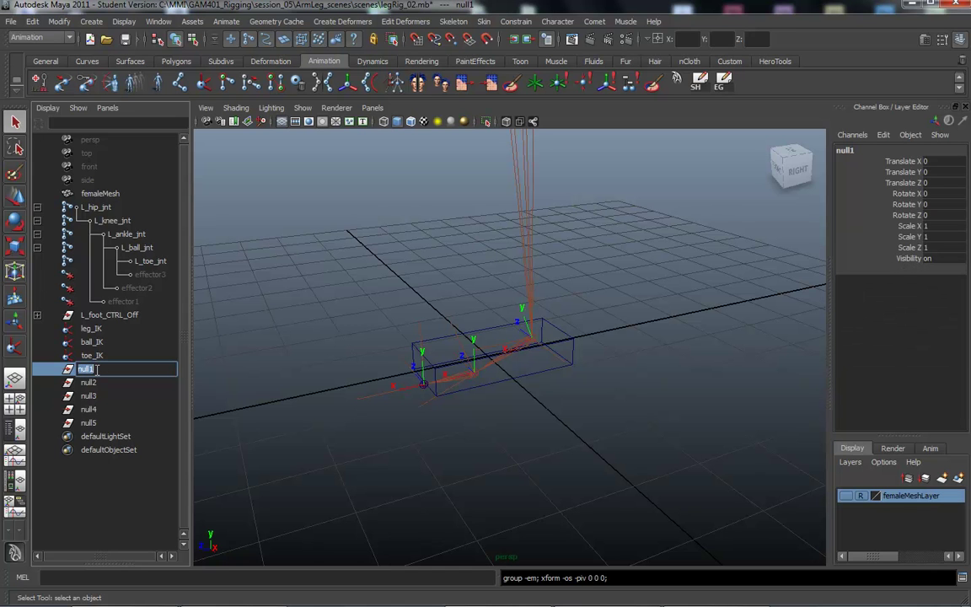
type("h")
type("eelTwistGrp")
key("Return")
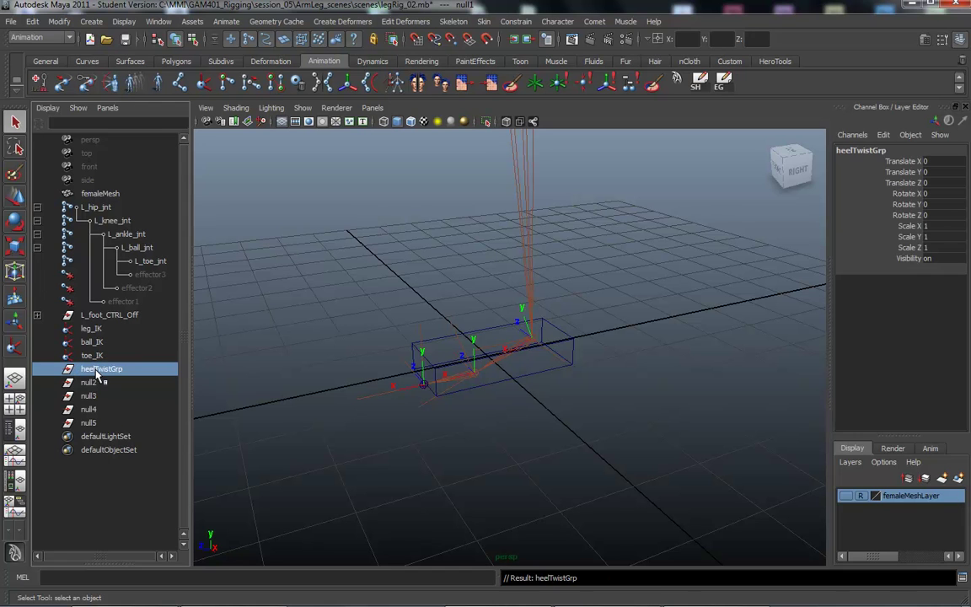
Rename null2 as toweTwistGrp and null3 as hellLiftGrp.
double_click(92, 382)
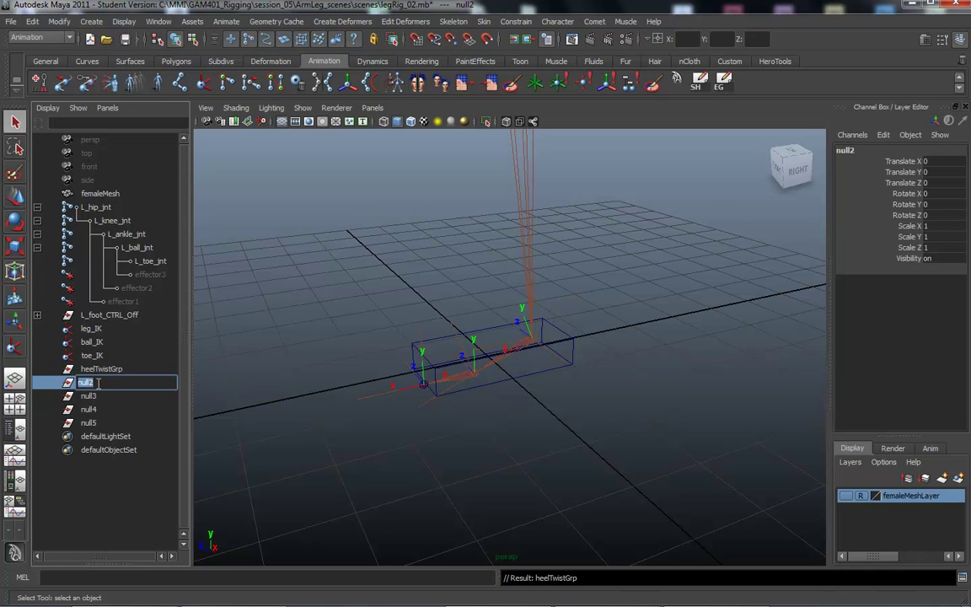
type("toweTwistGrp")
key("Return")
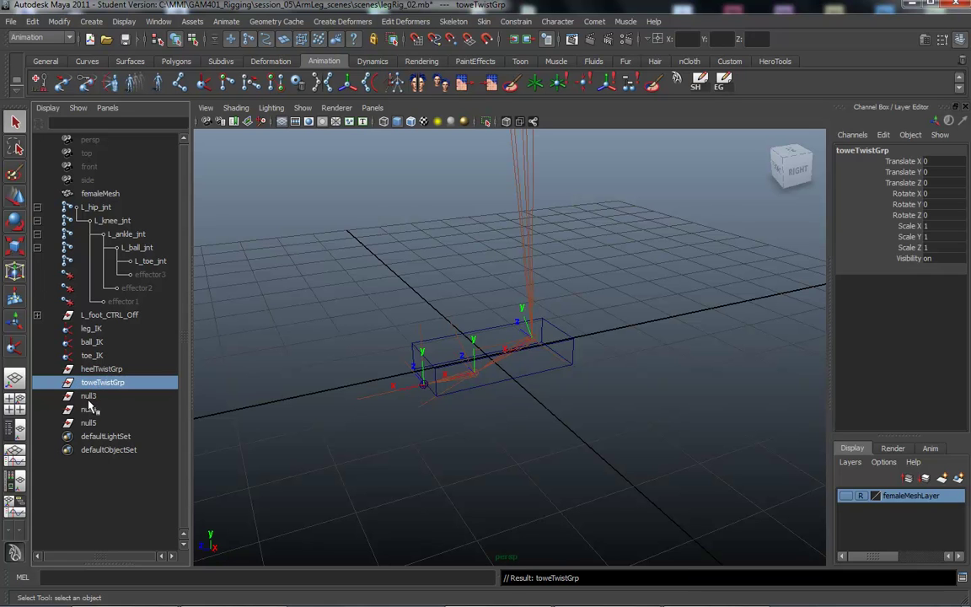
double_click(88, 396)
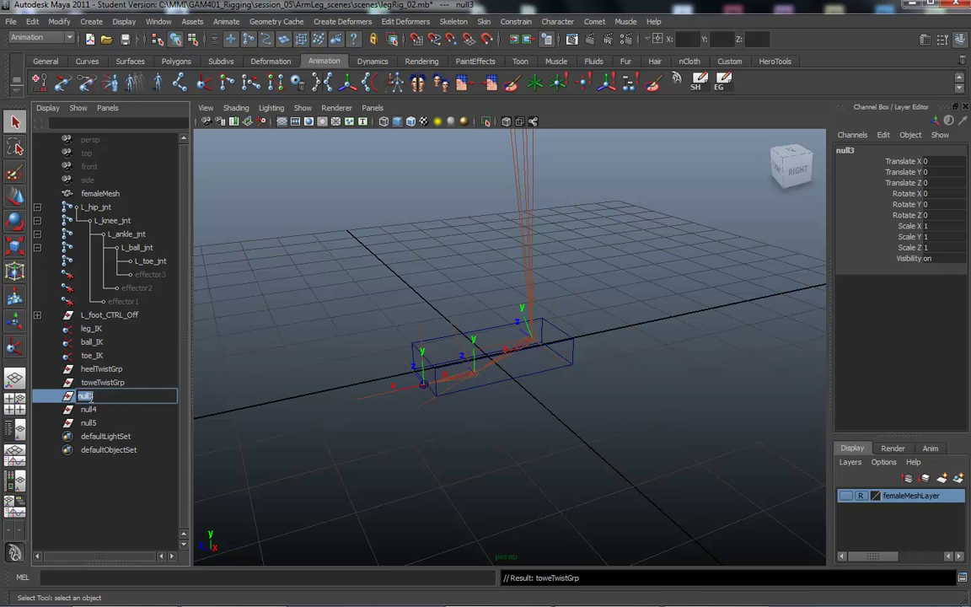
type("hellLiftGrp")
key("Return")
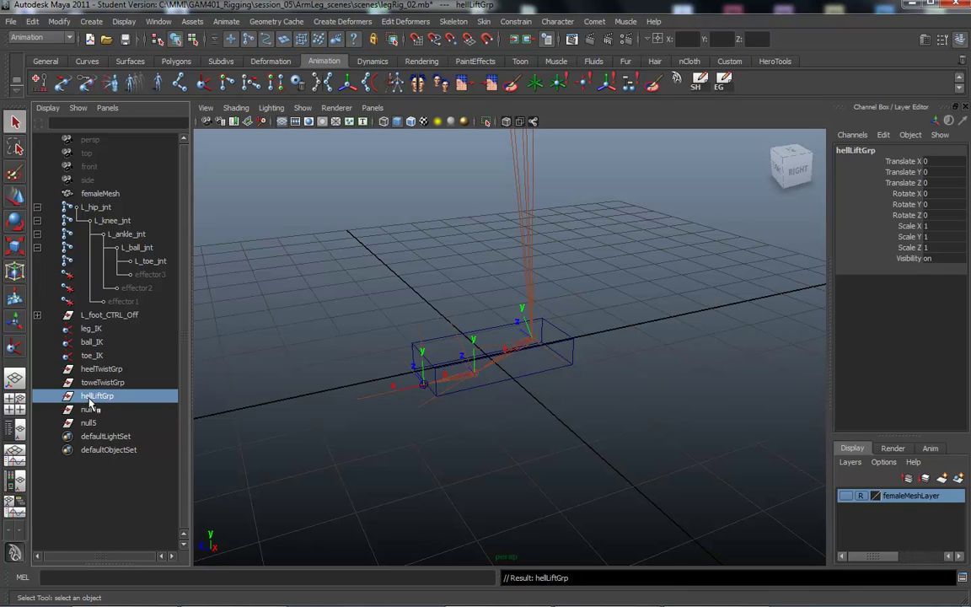
Rename null4 as toeLiftGrp and correct the spelling of hellLiftGrp to heelLiftGrp.
double_click(93, 408)
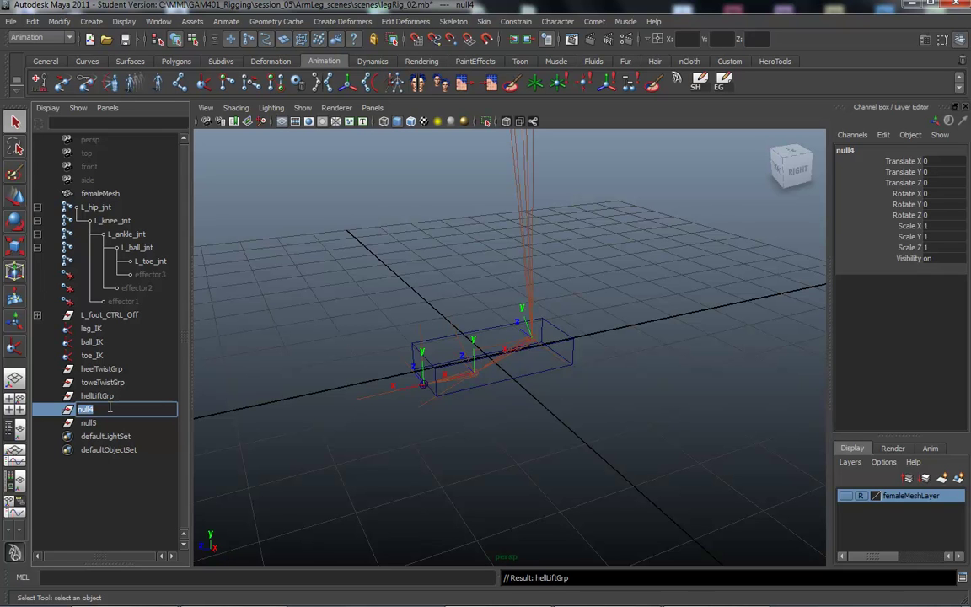
type("toeLiftGrp")
double_click(93, 395)
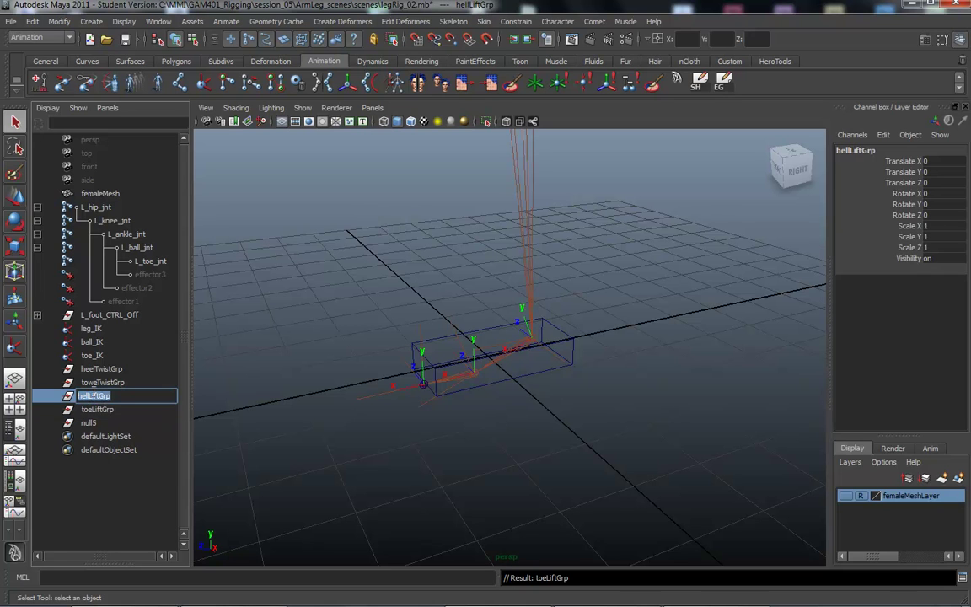
left_click(85, 395)
type("e")
key("Return")
Rename the last empty group, null5, as footRollGrp.
left_click(91, 423)
double_click(91, 423)
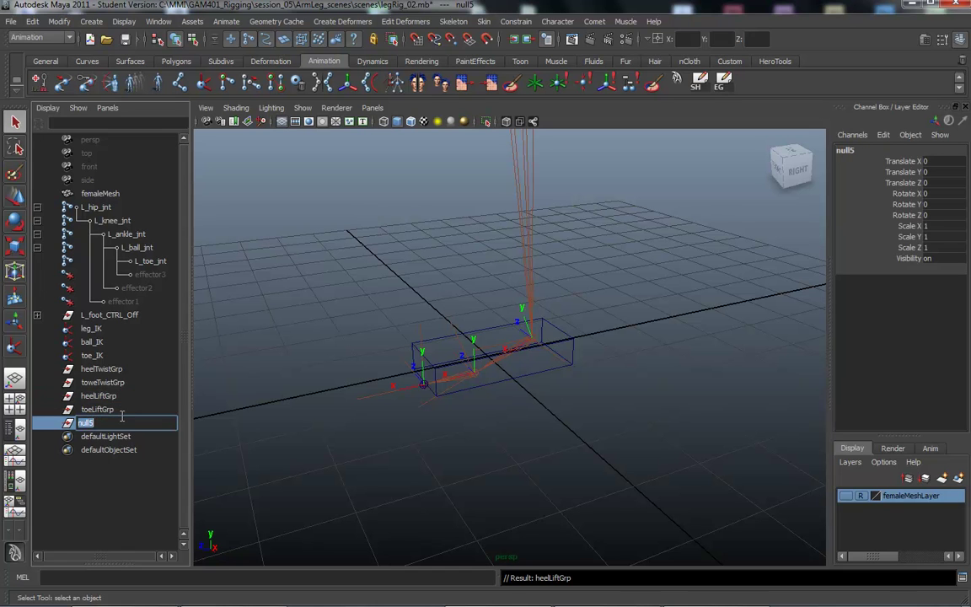
type("fot")
type("RollGrp")
key("Return")
Snap the pivot of heelTwistGrp to the ankle joint of the left leg.
left_click(105, 371)
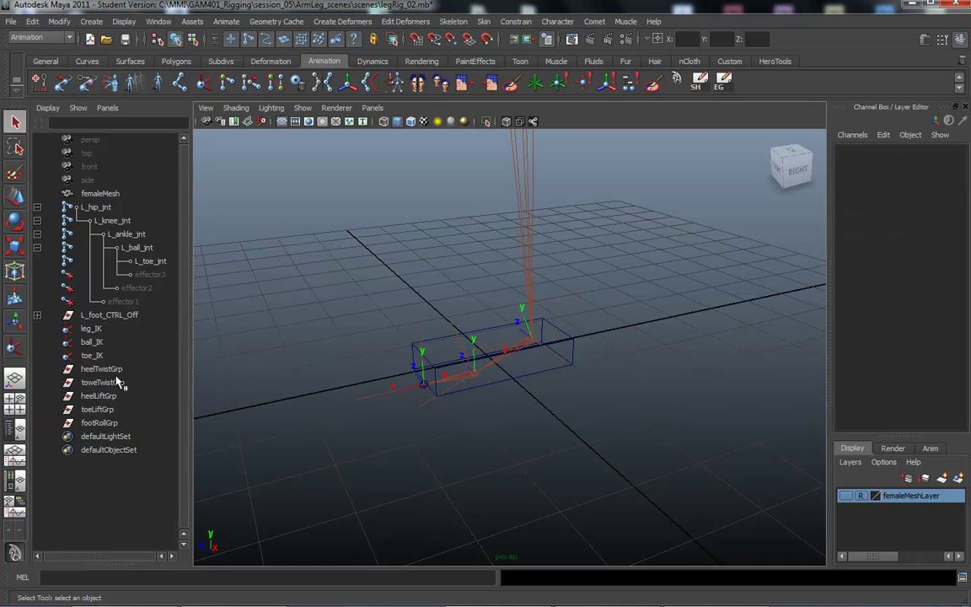
mouse_move(327, 406)
left_mouse_down("alt")
mouse_move(355, 405)
mouse_move(336, 405)
mouse_move(317, 429)
mouse_move(322, 382)
mouse_move(326, 392)
left_mouse_up("alt")
key("w")
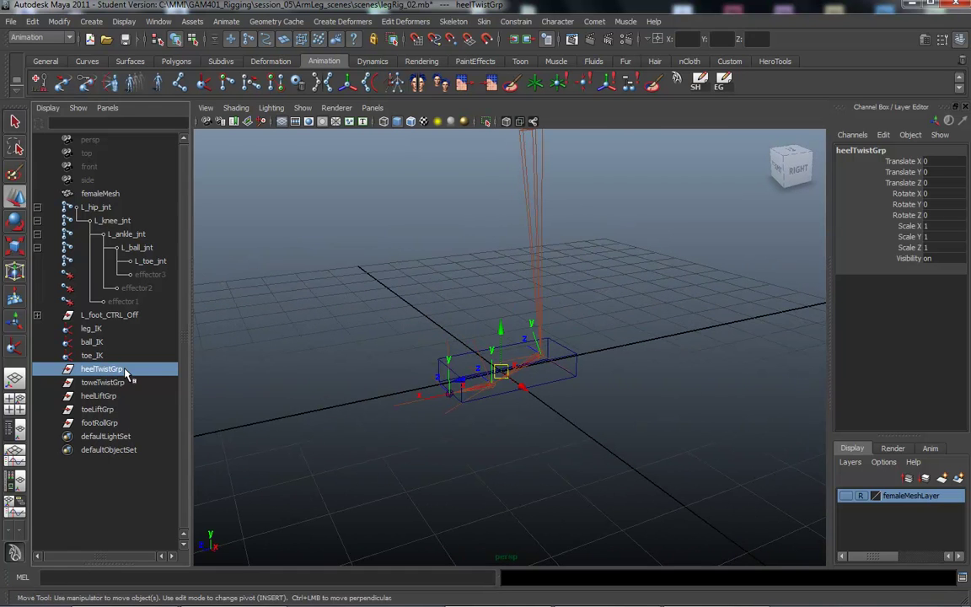
right_click_drag(347, 427, 491, 413, "alt")
left_click_drag(492, 413, 407, 405, "alt")
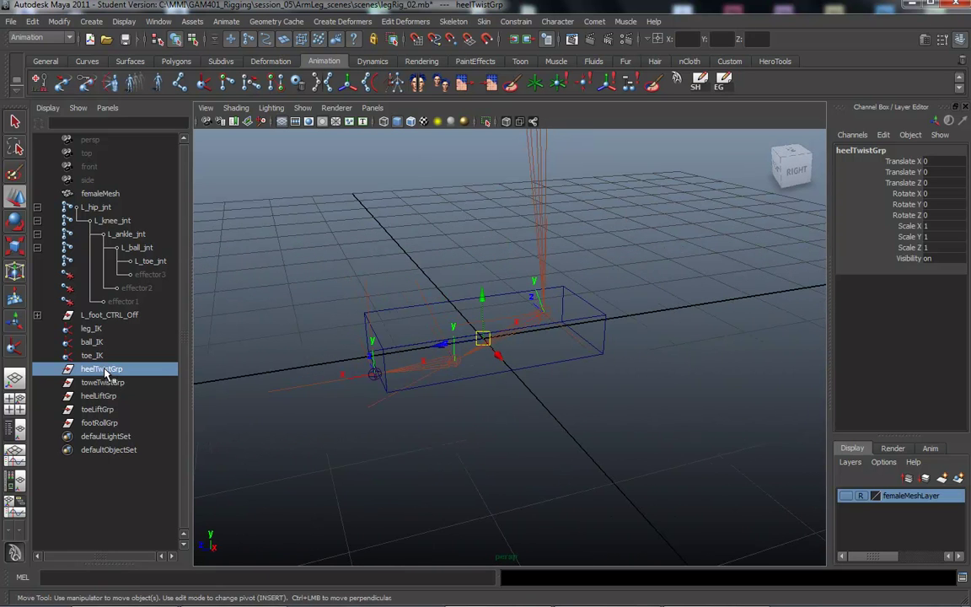
key("Insert")
mouse_move(350, 449)
left_mouse_down("alt")
mouse_move(325, 442)
mouse_move(346, 444)
left_mouse_up("alt")
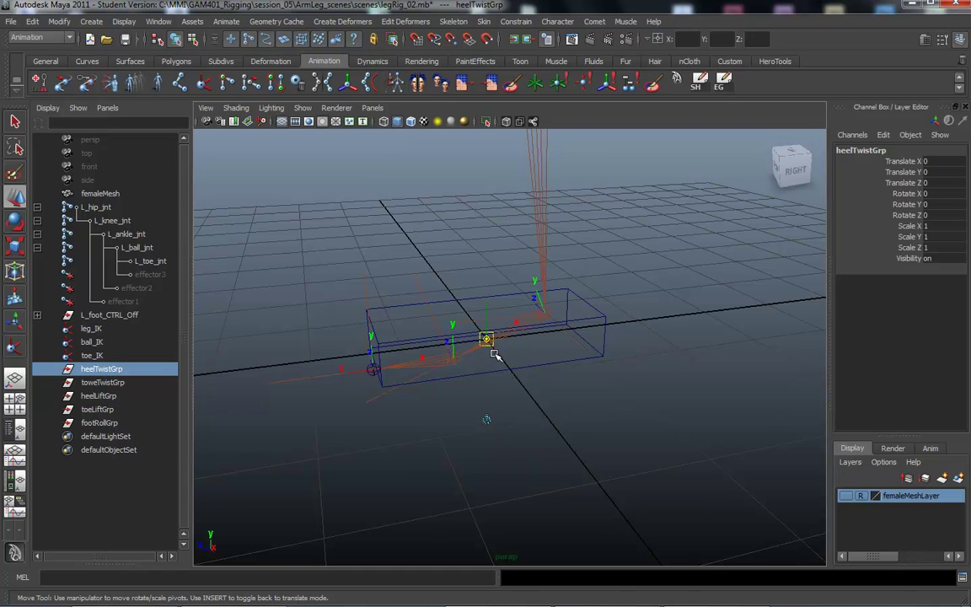
key("v")
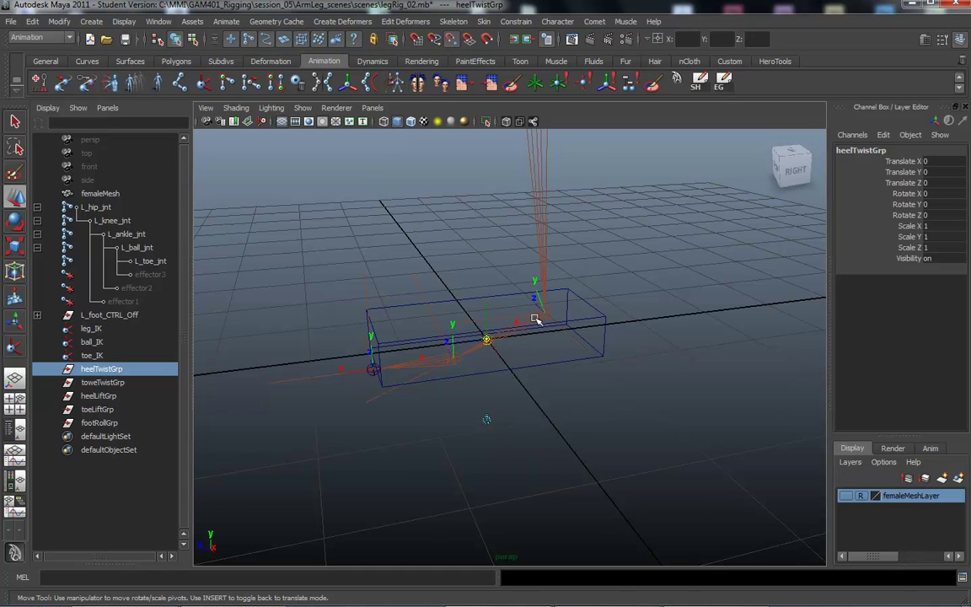
middle_click_drag(546, 313, 547, 314)
Snap the pivot of toweTwistGrp to the toe joint at the front of the foot.
left_click_drag(479, 384, 502, 386, "alt")
left_click(103, 383)
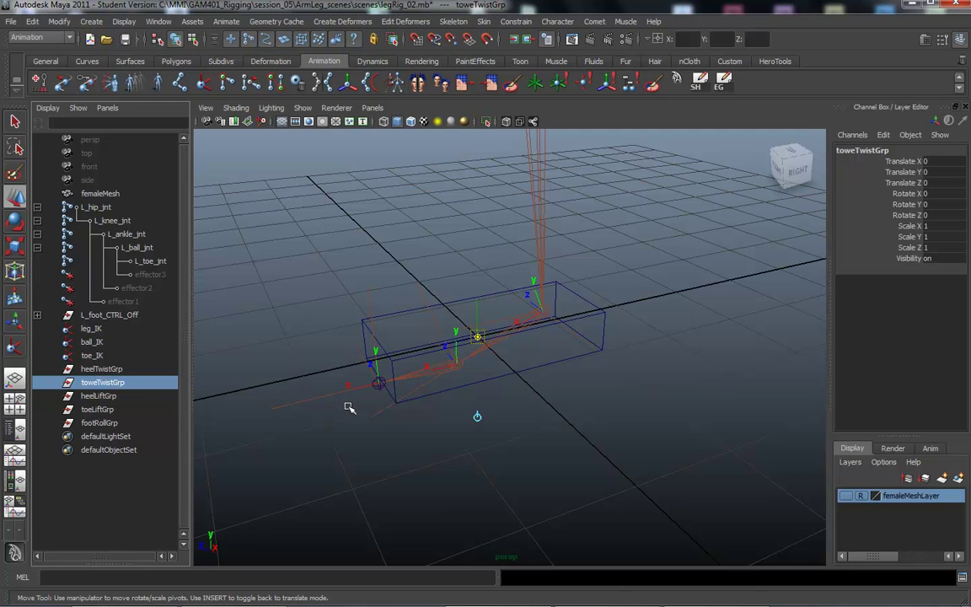
key("v")
middle_click_drag(369, 379, 394, 404)
Snap the pivot of heelLiftGrp to the ball joint of the foot.
left_click_drag(452, 451, 472, 449, "alt")
left_click(141, 395)
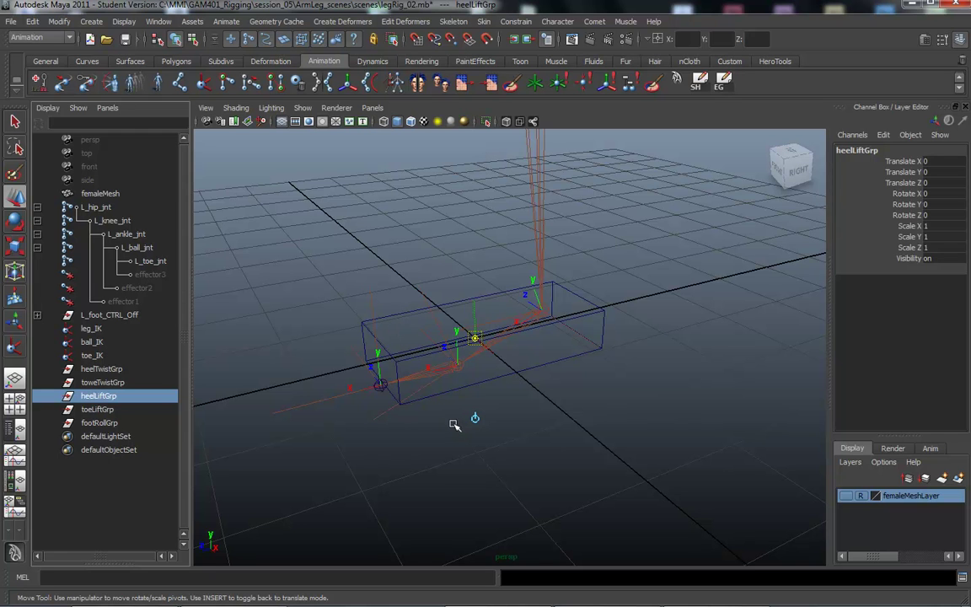
key("v")
middle_click_drag(453, 369, 458, 367)
Test-rotate heelLiftGrp by about 30.6 degrees in X around its pivot and undo the rotation.
left_click_drag(503, 439, 543, 433, "alt")
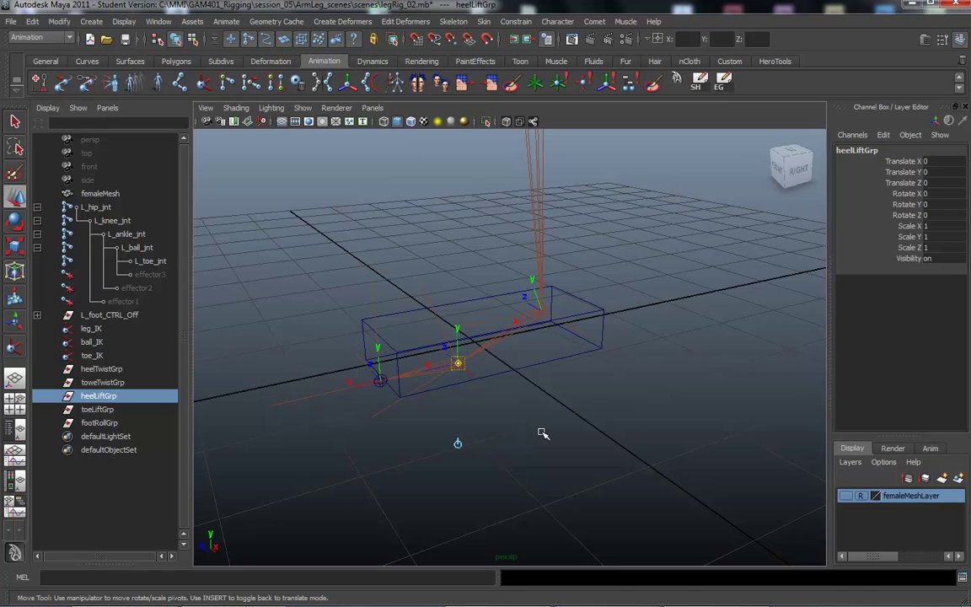
key("e")
left_click_drag(429, 316, 412, 348)
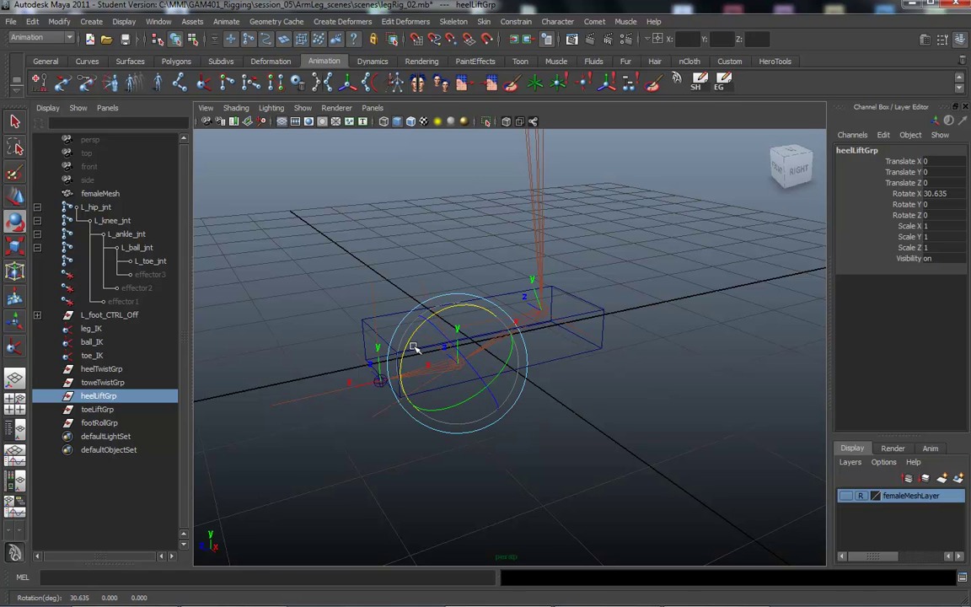
key("ctrl+z")
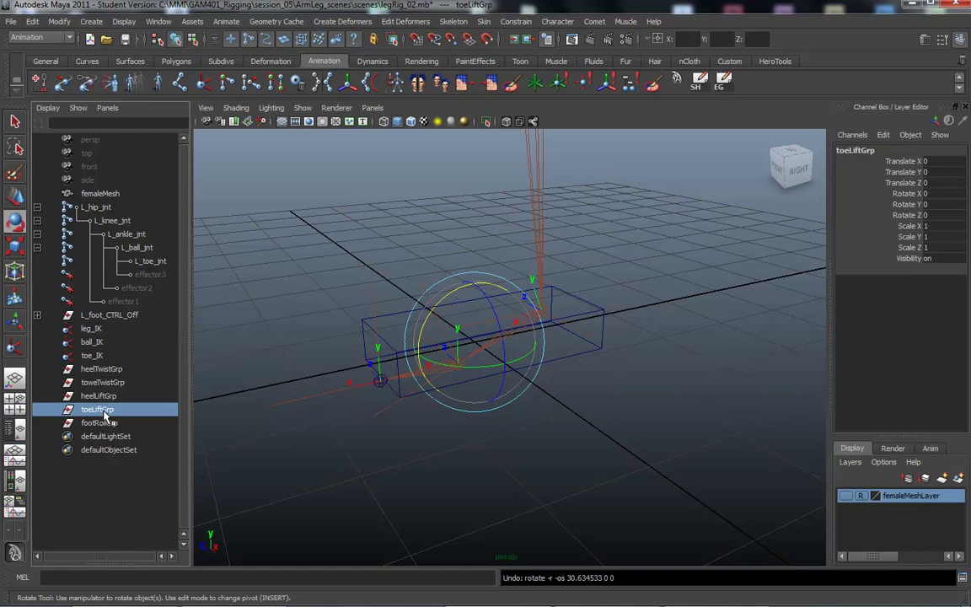
Snap the pivot of toeLiftGrp to the ball joint of the foot.
key("ctrl+a")
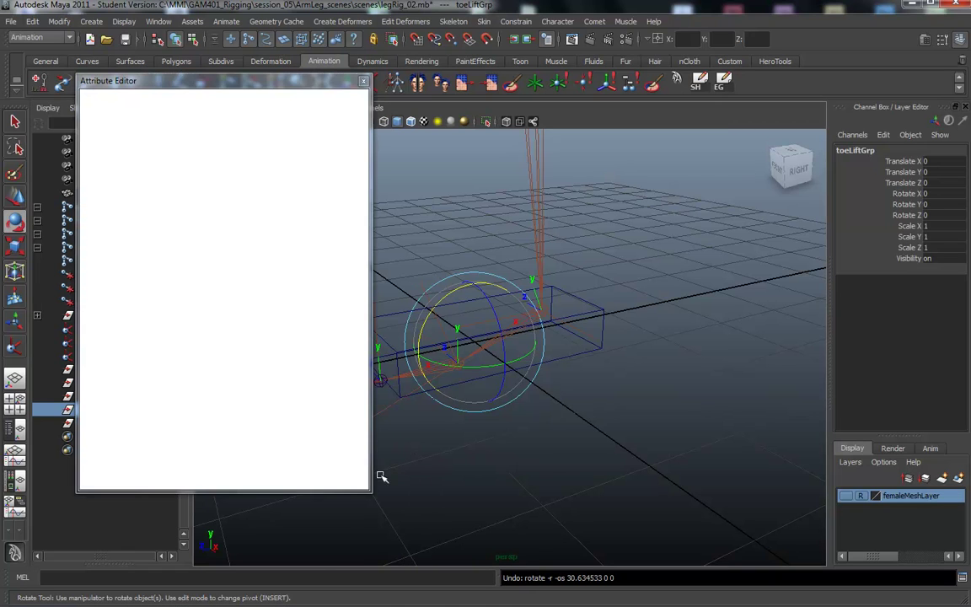
left_click(364, 80)
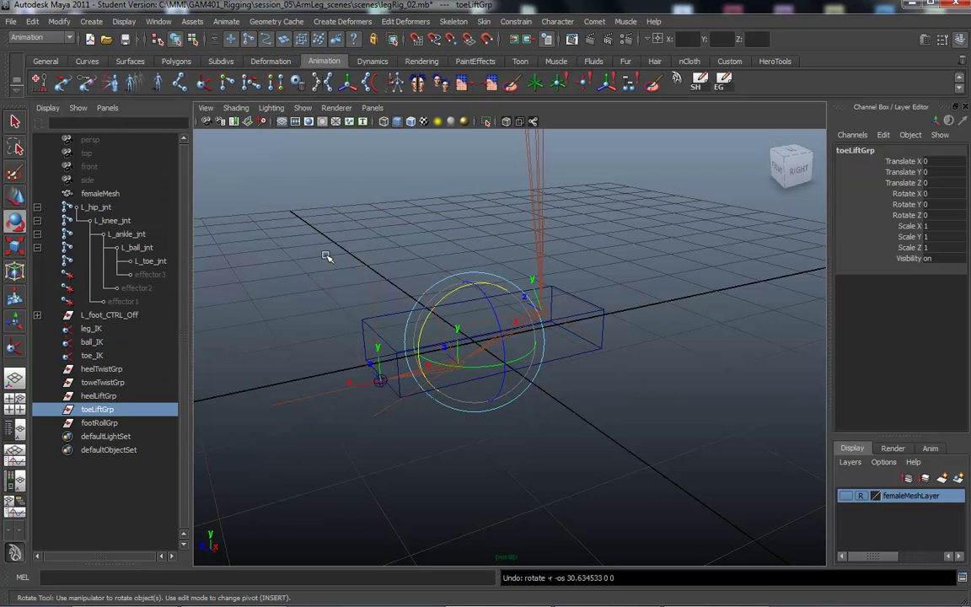
key("w")
key("Insert")
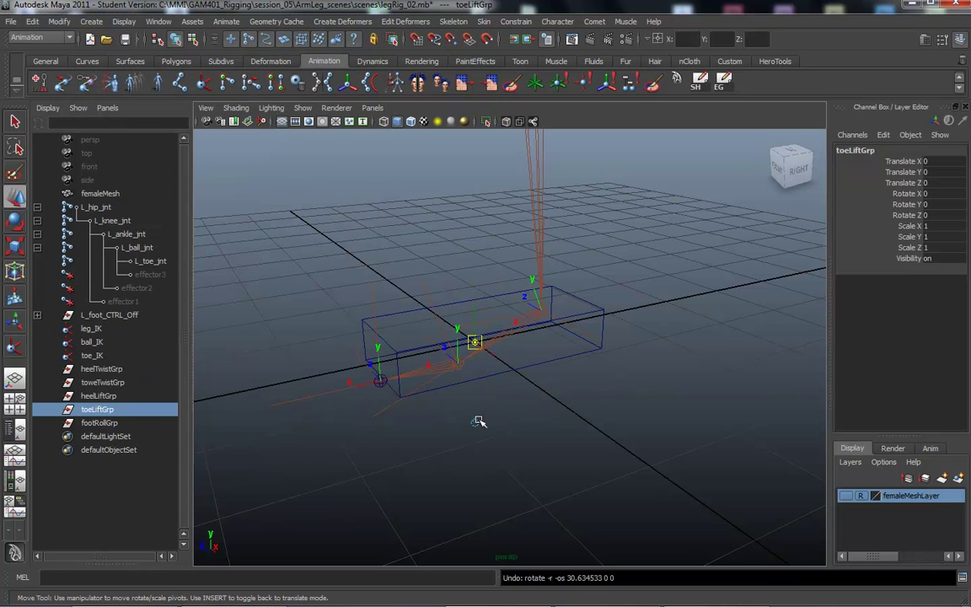
mouse_move(434, 407)
left_mouse_down("alt")
mouse_move(448, 386)
mouse_move(444, 394)
left_mouse_up("alt")
key("v")
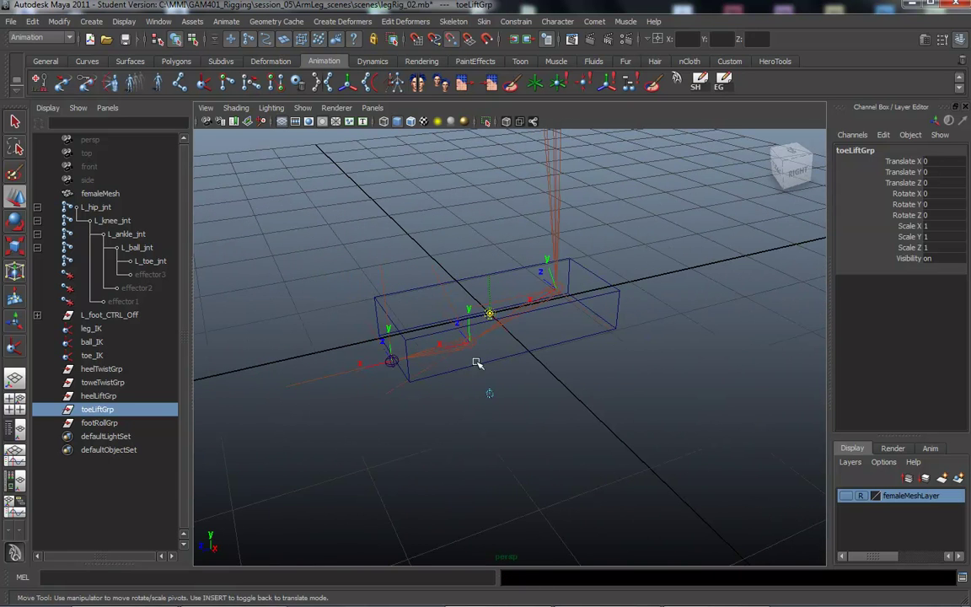
middle_click_drag(471, 341, 463, 350)
Snap the pivot of footRollGrp to the ankle joint and leave pivot editing with the group selected.
left_click_drag(411, 453, 479, 364, "alt")
left_click(99, 422)
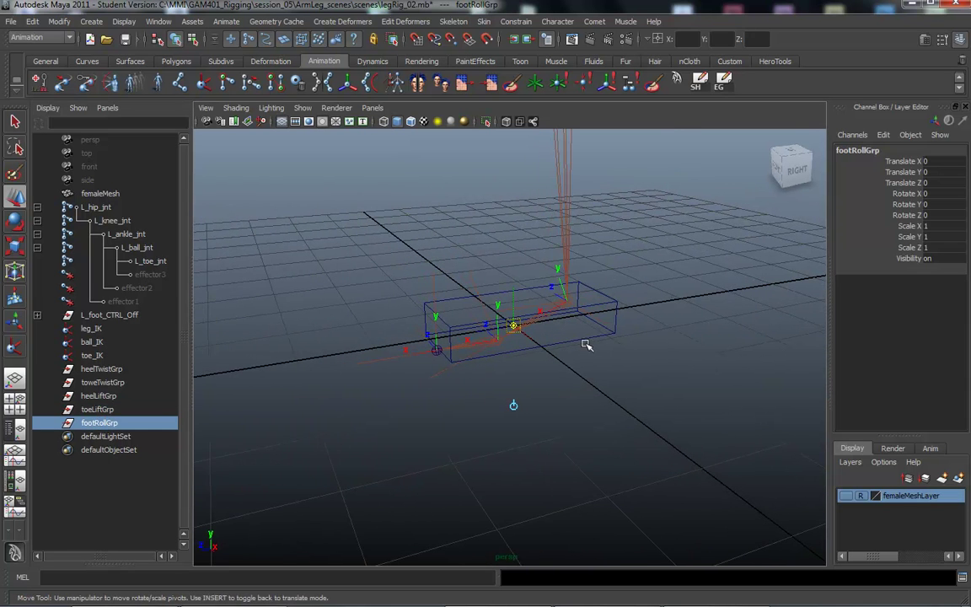
left_click_drag(585, 342, 576, 377, "alt")
left_click_drag(492, 341, 544, 316)
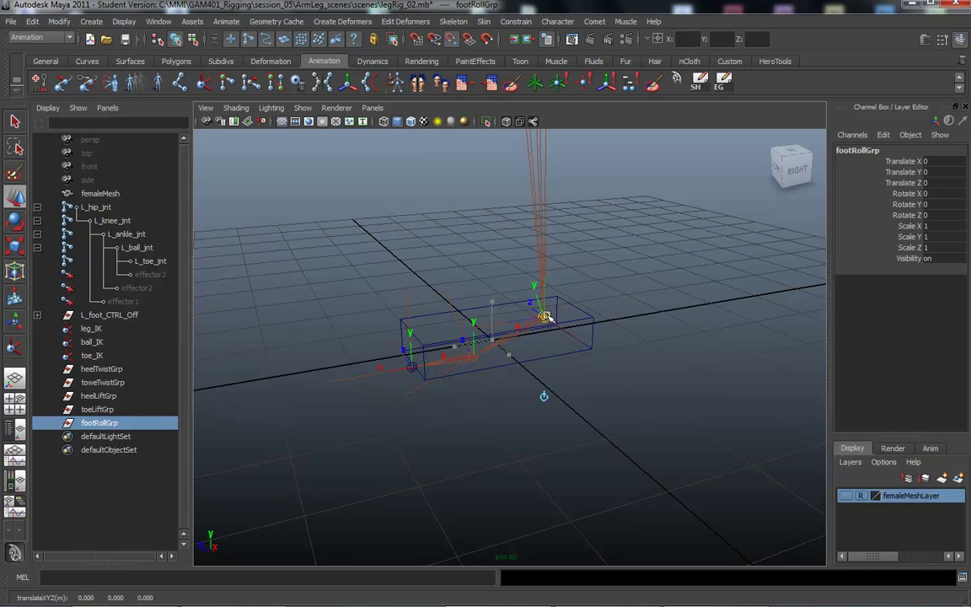
left_click_drag(493, 449, 458, 436, "alt")
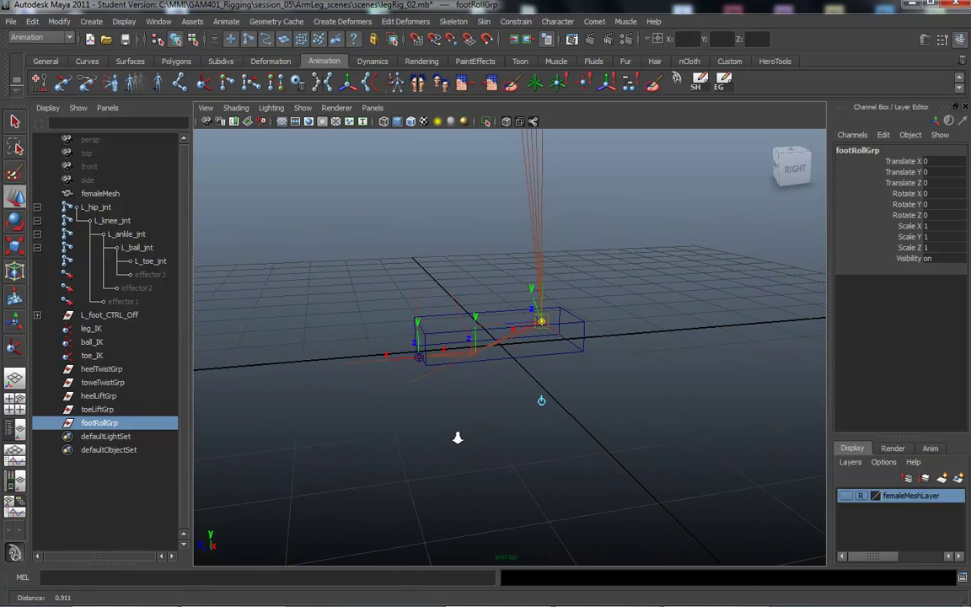
left_click_drag(414, 411, 480, 438, "alt")
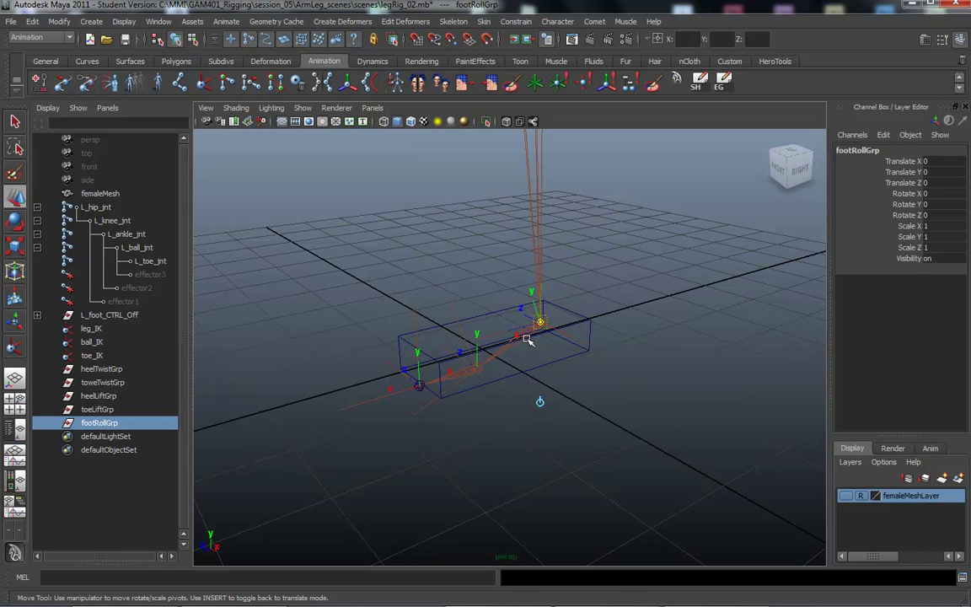
left_click_drag(542, 346, 569, 368, "alt")
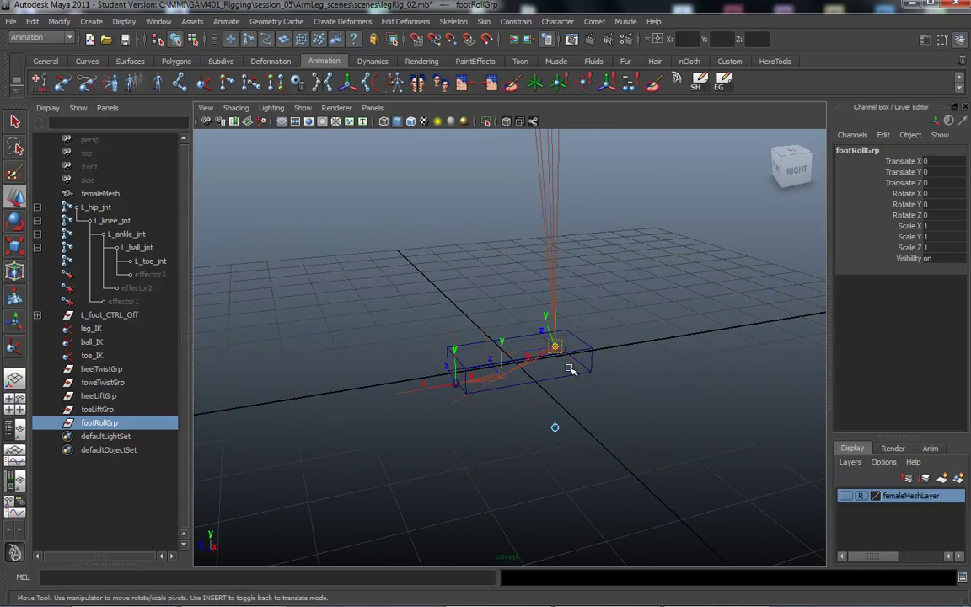
left_click(467, 284)
key("ctrl+z")
left_click_drag(413, 311, 451, 301, "alt")
middle_click_drag(451, 301, 425, 326, "alt")
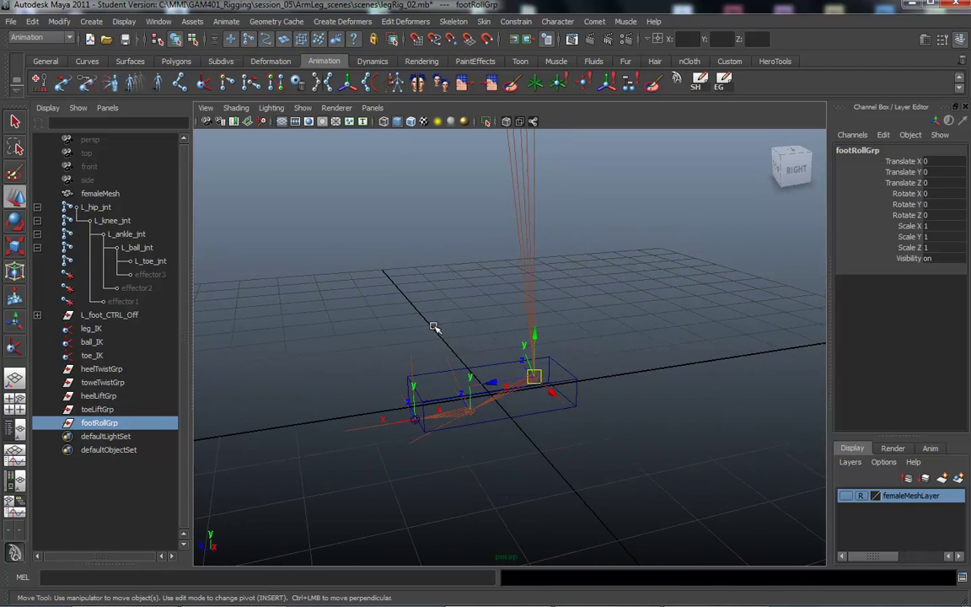
Replace the Outliner view with the Hypergraph Hierarchy and widen it.
left_click(110, 108)
left_click(113, 107)
left_click_drag(456, 308, 429, 308, "alt")
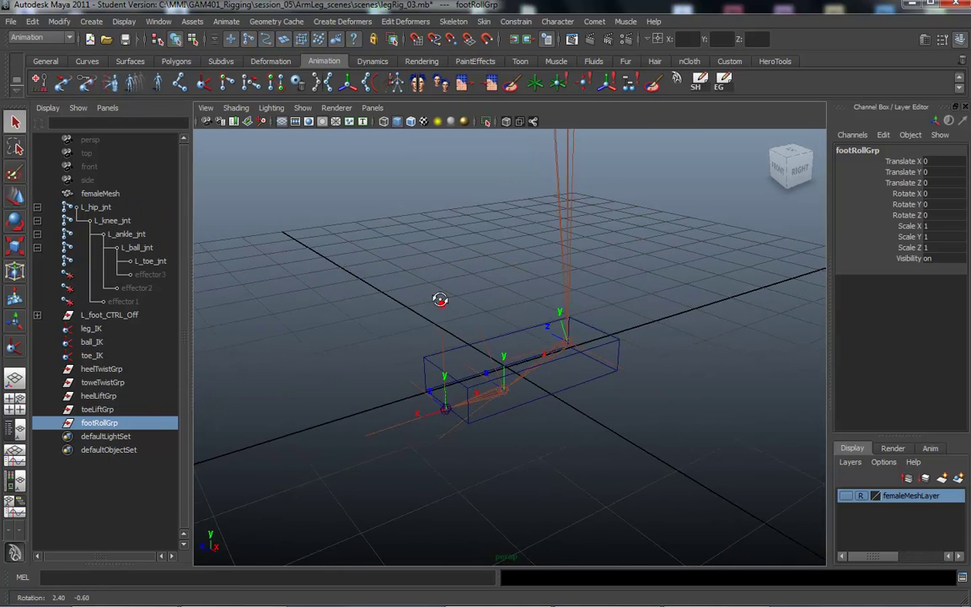
middle_click_drag(429, 308, 420, 320, "alt")
left_click(107, 108)
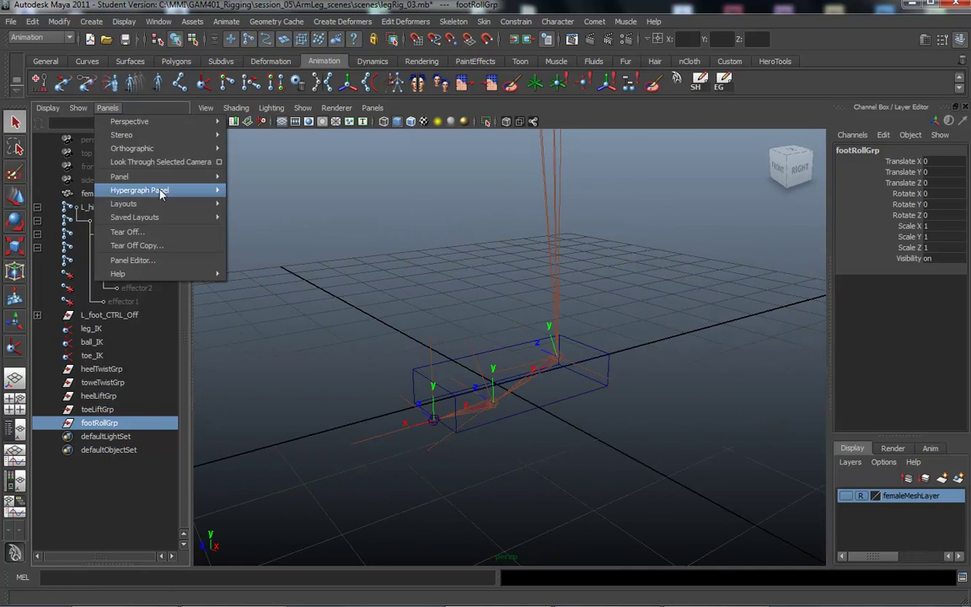
mouse_move(165, 208)
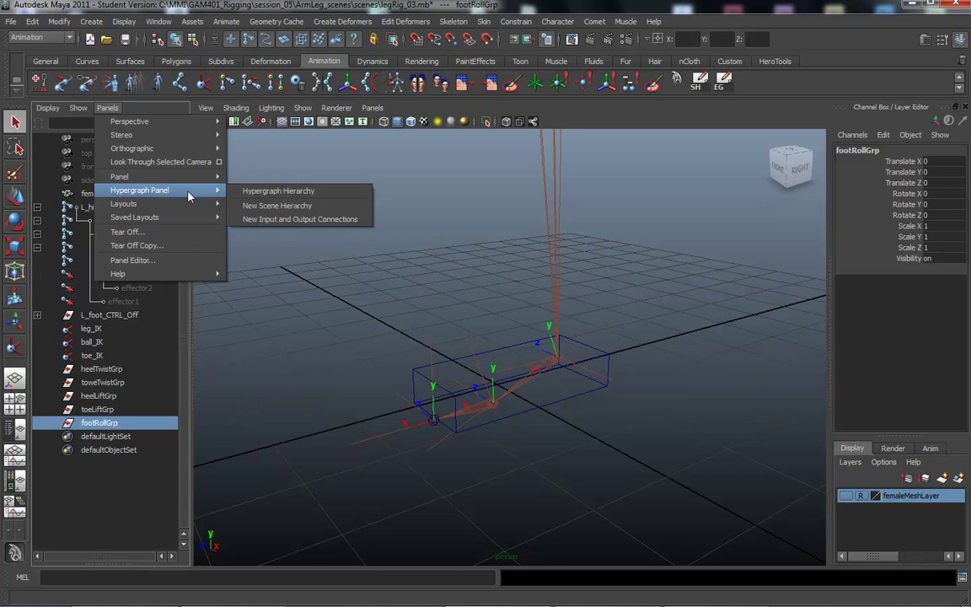
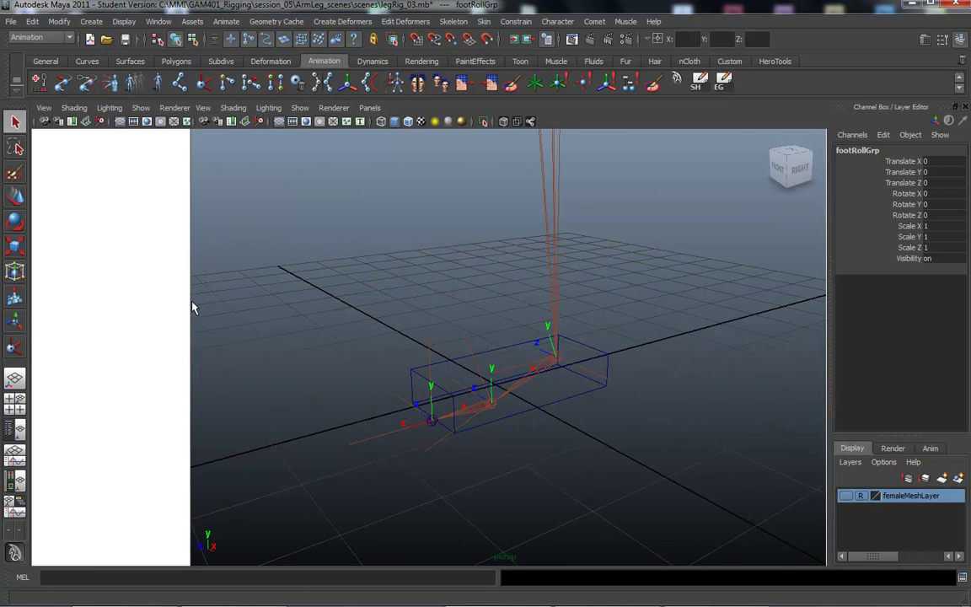
left_click_drag(192, 301, 276, 307)
Enlarge the Hypergraph to more than half the viewport area and frame the IK handle and foot group nodes together.
right_click_drag(150, 452, 34, 438, "alt")
middle_click_drag(196, 414, 104, 350, "alt")
middle_click_drag(225, 379, 158, 393, "alt")
middle_click_drag(237, 361, 163, 344, "alt")
middle_click_drag(197, 374, 110, 368, "alt")
right_click_drag(169, 368, 126, 368, "alt")
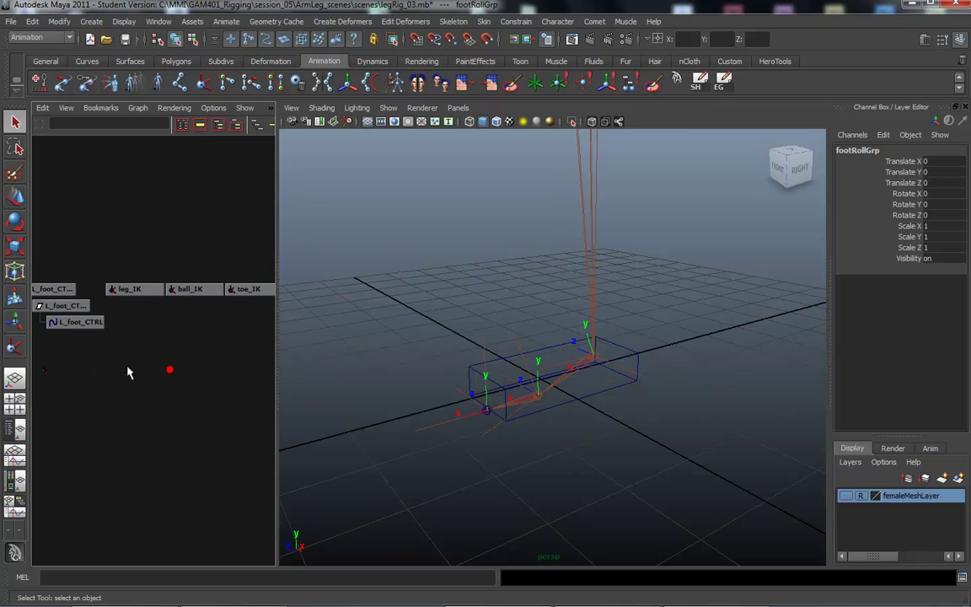
middle_click_drag(185, 368, 131, 376, "alt")
left_click_drag(276, 386, 487, 397)
middle_click_drag(212, 384, 193, 386, "alt")
middle_click_drag(297, 383, 383, 373, "alt")
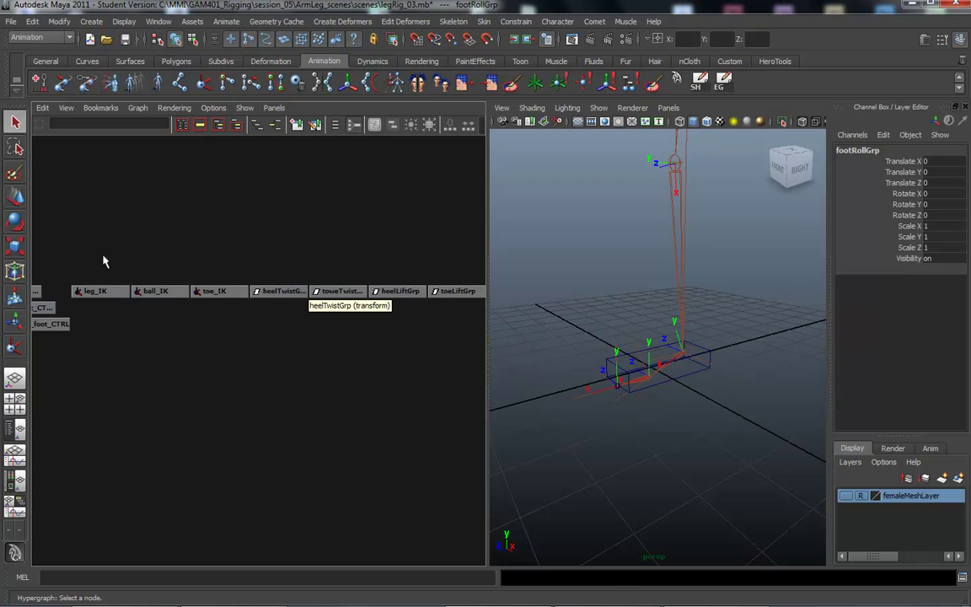
Parent ball_IK and toe_IK under toeLiftGrp in the Hypergraph.
left_click_drag(184, 226, 236, 364)
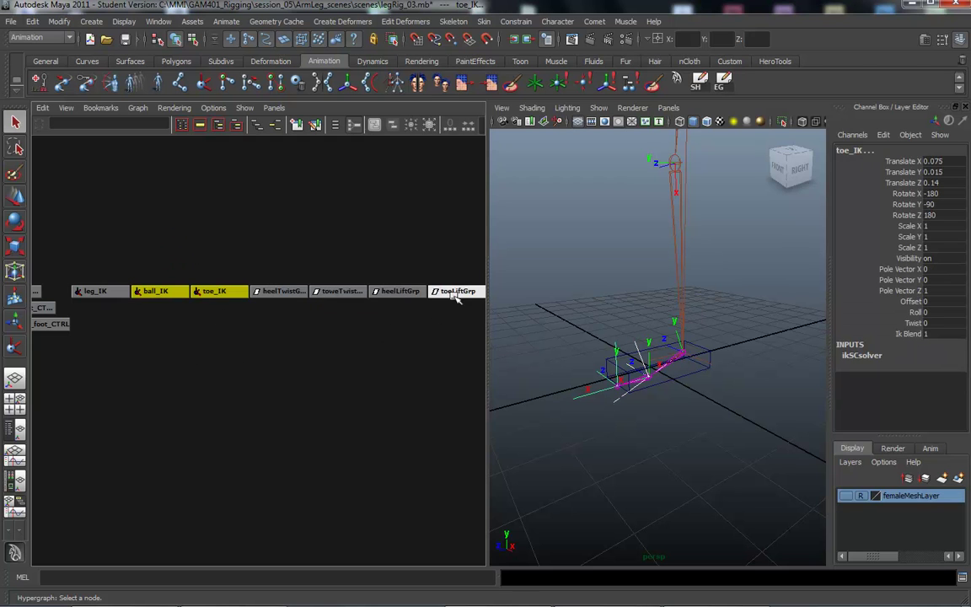
middle_click_drag(208, 293, 462, 289)
middle_click_drag(390, 396, 342, 373, "alt")
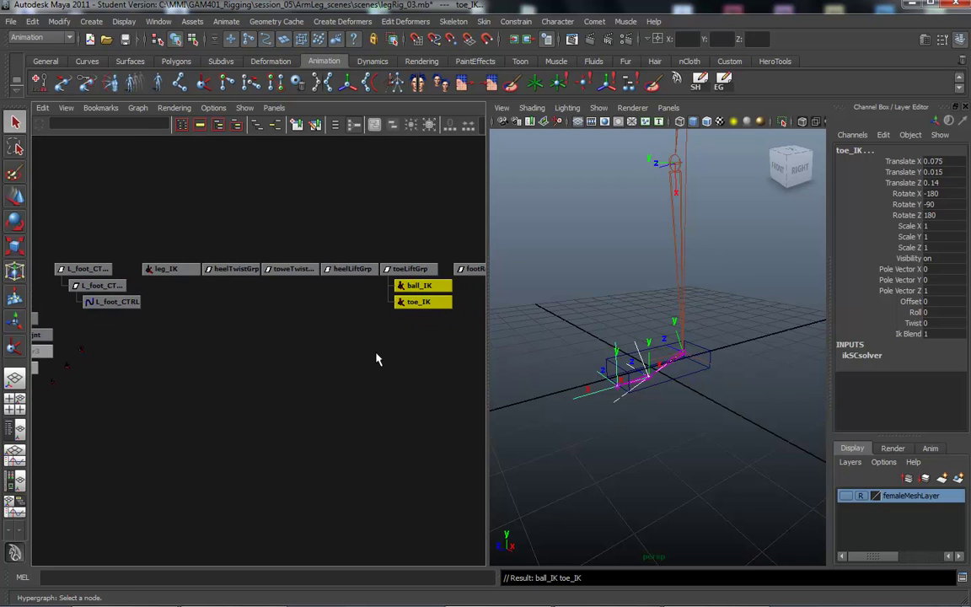
Parent leg_IK under heelLiftGrp and widen the Hypergraph to show all five foot groups.
left_click(171, 268)
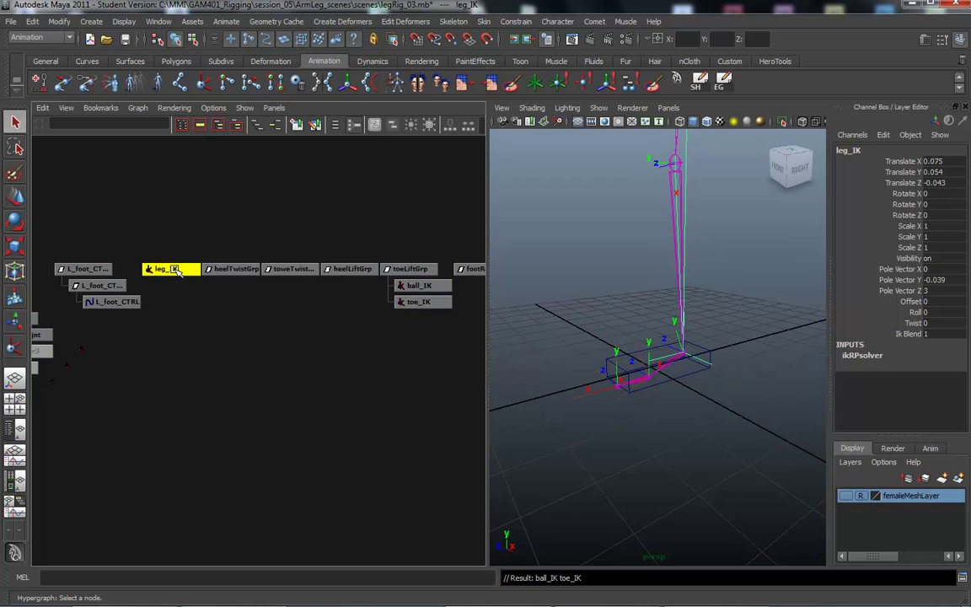
middle_click_drag(171, 268, 352, 273)
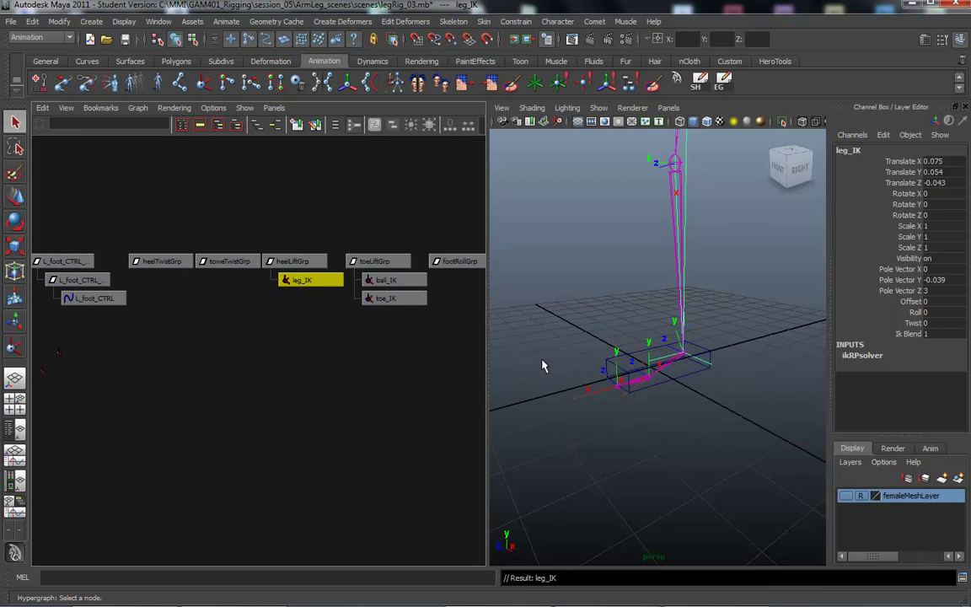
left_click_drag(487, 384, 572, 375)
right_click_drag(240, 364, 284, 364, "alt")
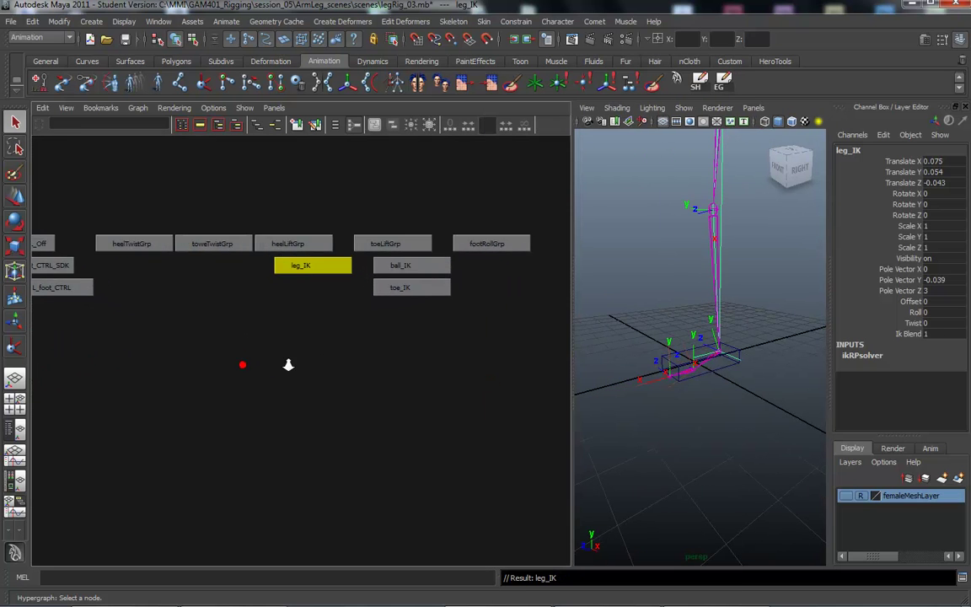
mouse_move(279, 356)
middle_mouse_down("alt")
mouse_move(262, 364)
mouse_move(267, 348)
middle_mouse_up("alt")
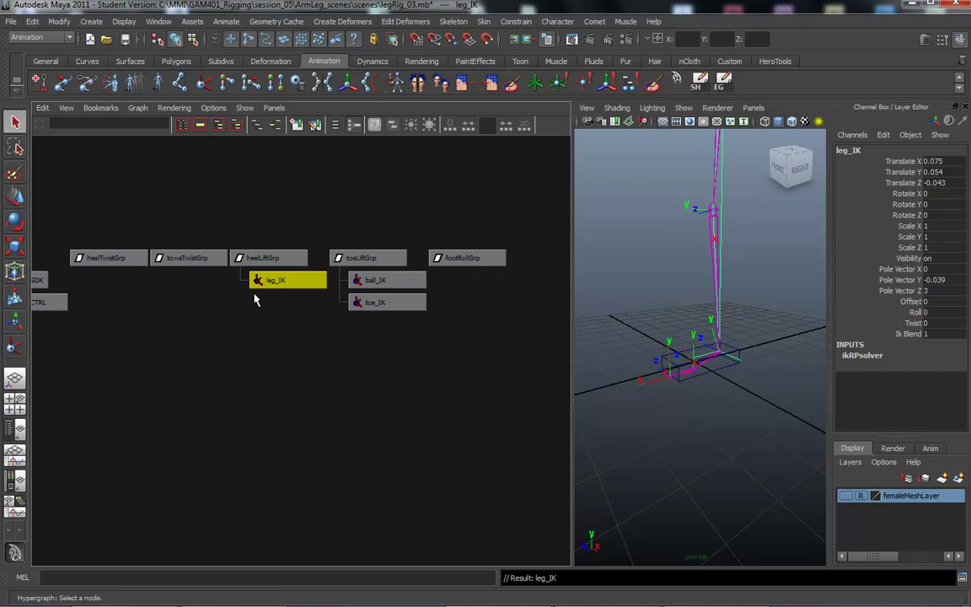
Rename toweTwistGrp as towTwistGrp.
left_click(377, 257)
left_click(282, 258, "shift")
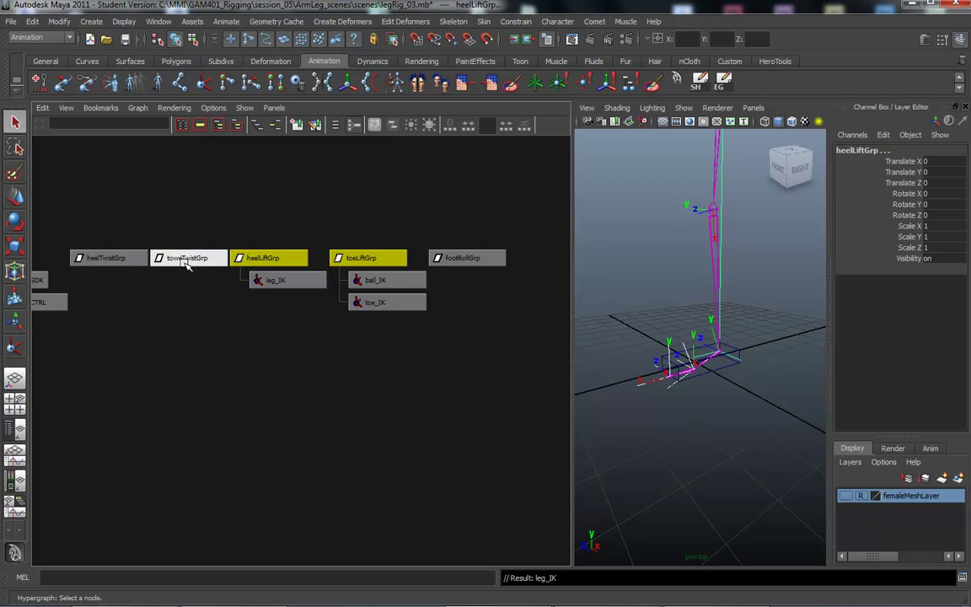
left_click(188, 259)
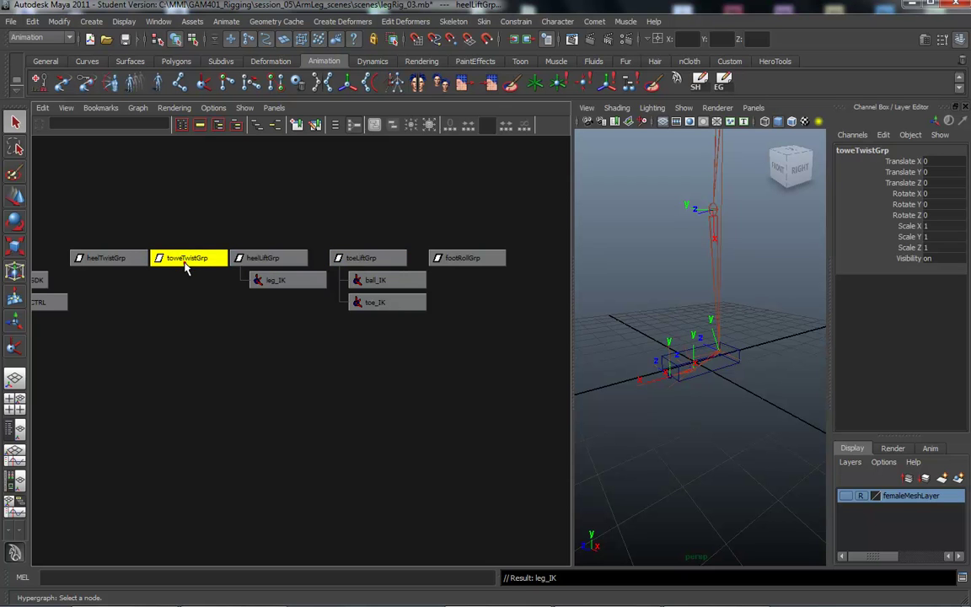
double_click(856, 151)
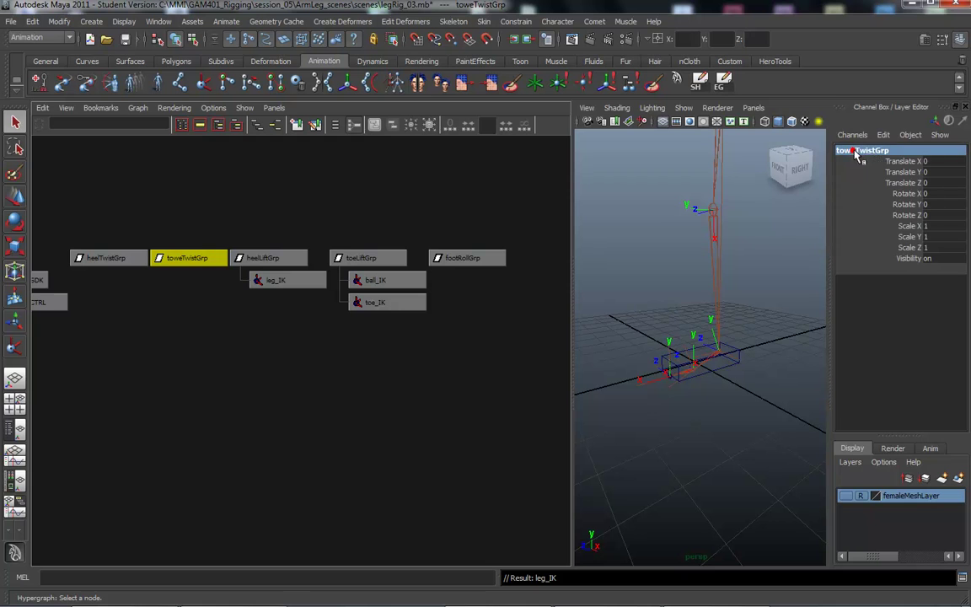
key("BackSpace")
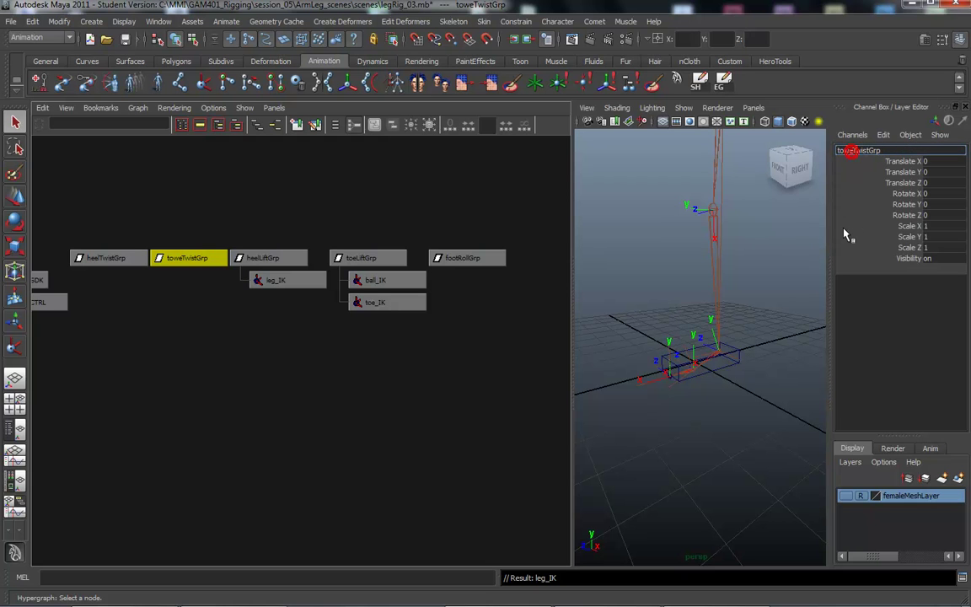
key("Return")
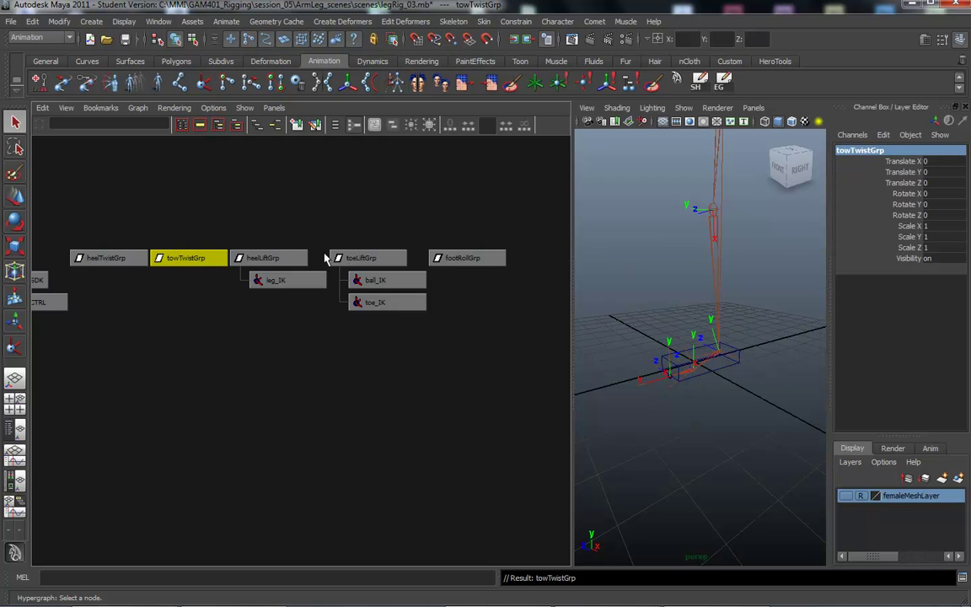
Parent heelLiftGrp and toeLiftGrp together under towTwistGrp in the Hypergraph.
left_click(262, 258)
left_click(369, 262, "shift")
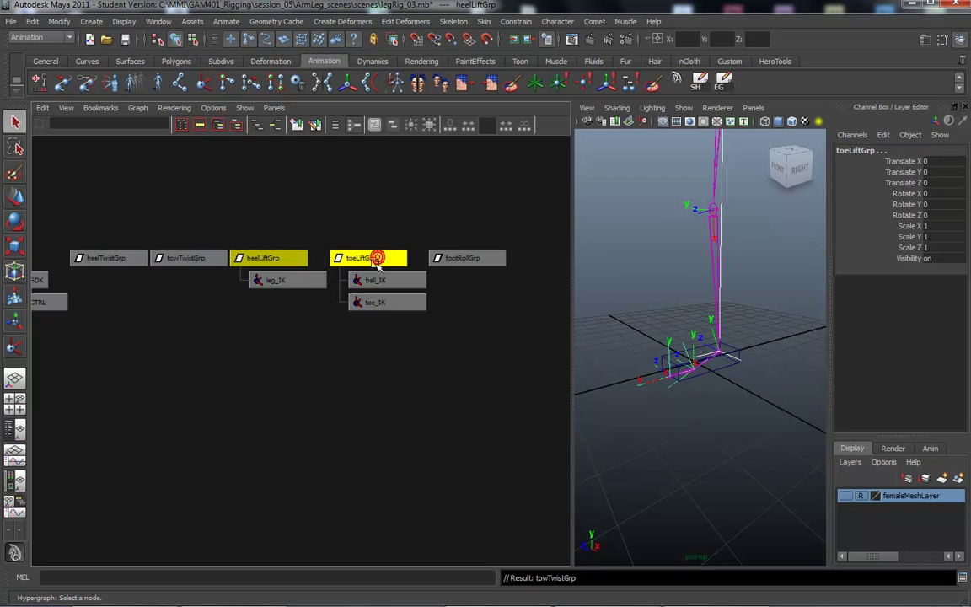
middle_click_drag(238, 256, 187, 259)
Test towTwistGrp by rotating it about Y by about 24 degrees, and undo the rotation.
left_click(200, 258)
left_click_drag(604, 376, 637, 416, "alt")
right_click_drag(637, 416, 745, 421, "alt")
middle_click_drag(745, 420, 750, 391, "alt")
left_click_drag(750, 390, 700, 407, "alt")
key("e")
key("ctrl+z")
Test-rotate heelLiftGrp by about 9 degrees and toeLiftGrp by about -18.5 degrees about X, undoing each rotation.
left_click(229, 281)
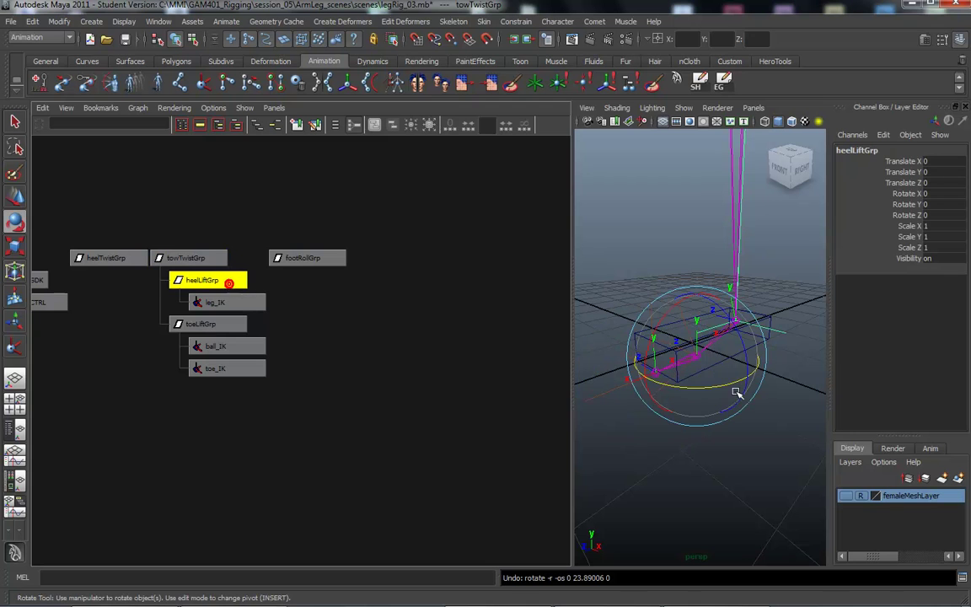
left_click_drag(661, 320, 590, 345)
key("ctrl+z")
left_click(220, 324)
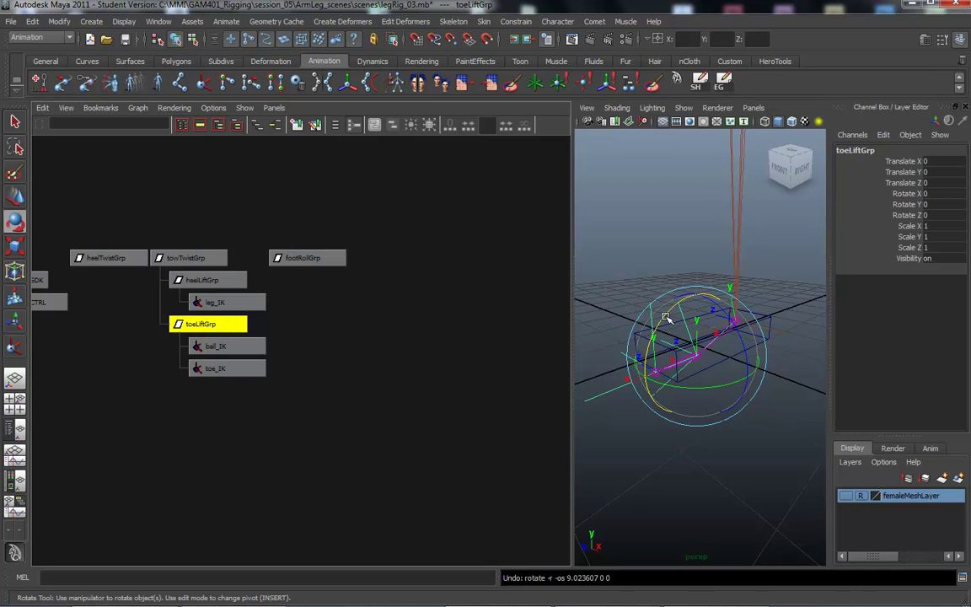
left_click_drag(664, 328, 675, 300)
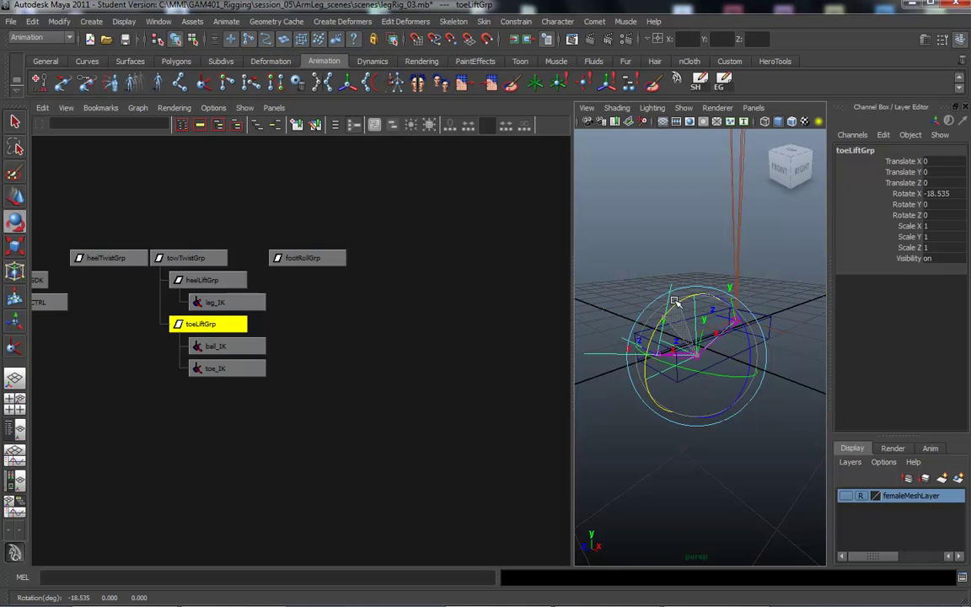
key("ctrl+z")
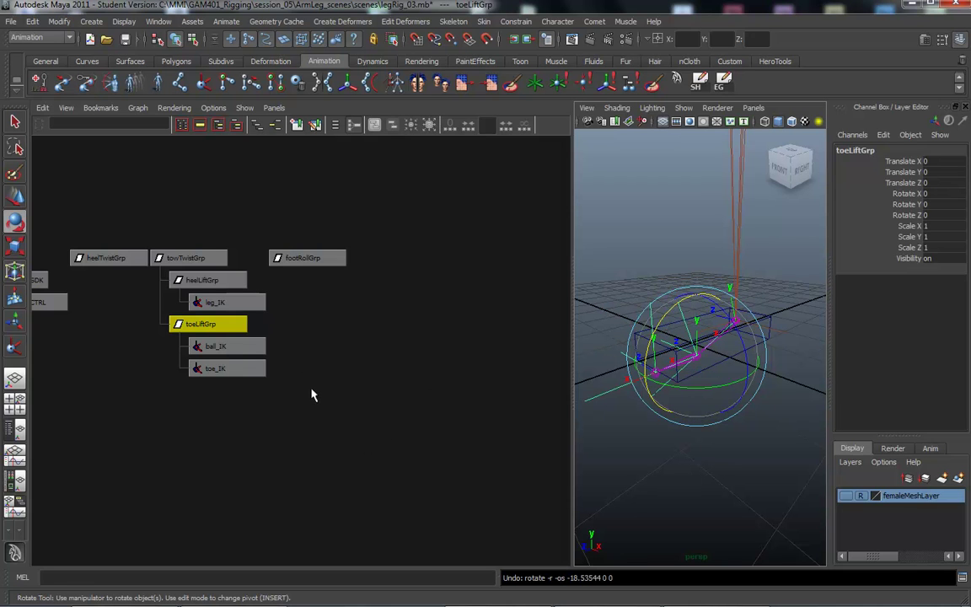
Parent towTwistGrp under heelTwistGrp, and test heelTwistGrp with a Y rotation that is undone.
left_click(205, 258)
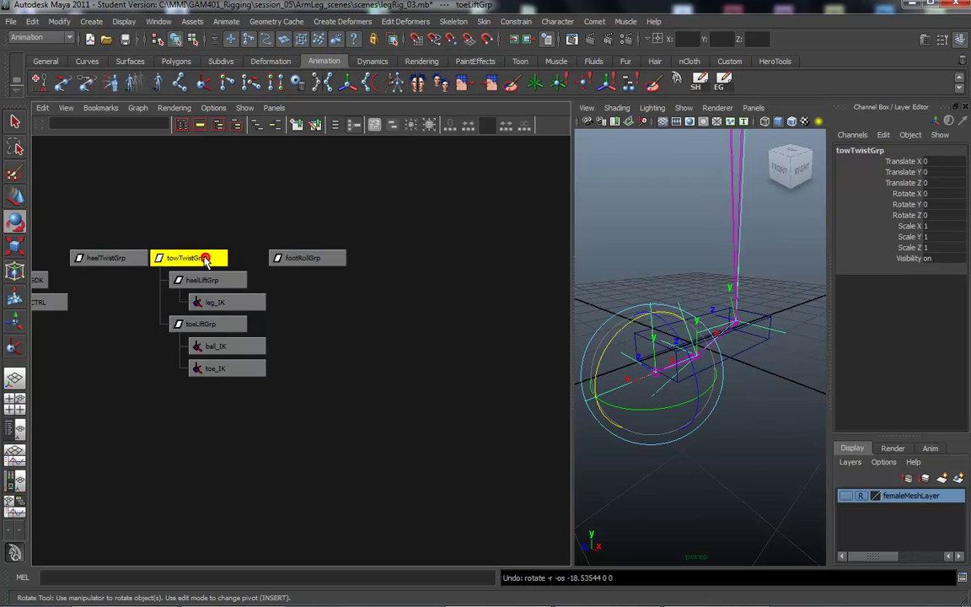
middle_click_drag(192, 258, 107, 258)
left_click(109, 258)
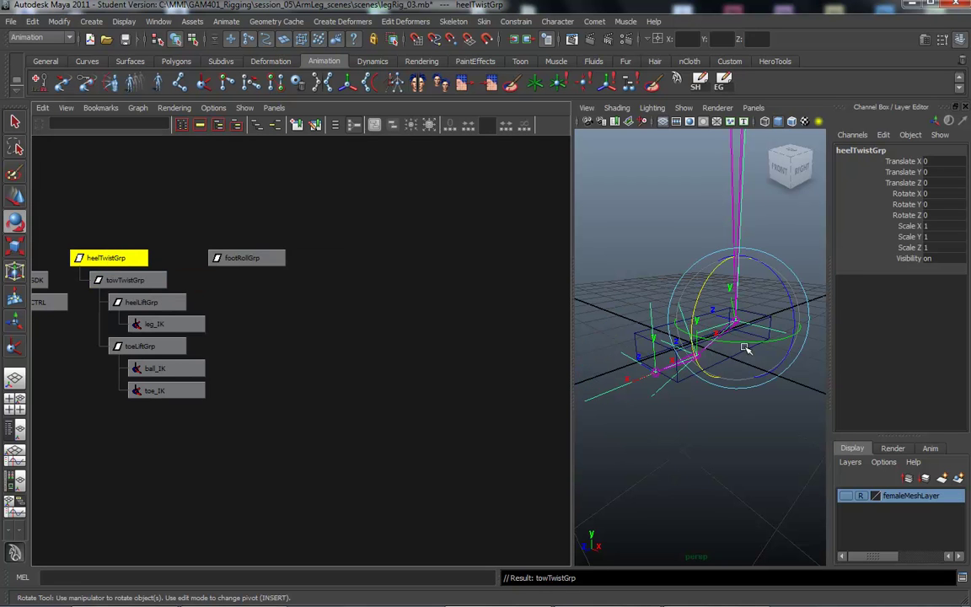
left_click_drag(745, 341, 719, 338)
key("ctrl+z")
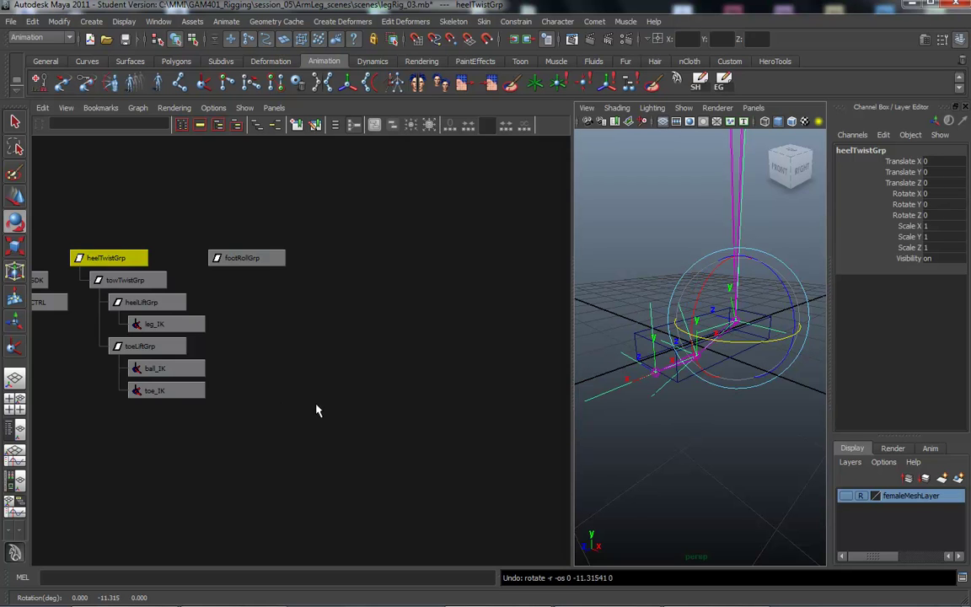
Parent heelTwistGrp, with its nested groups, under footRollGrp in the Hypergraph.
right_click_drag(316, 404, 282, 393, "alt")
middle_click_drag(282, 394, 306, 402, "alt")
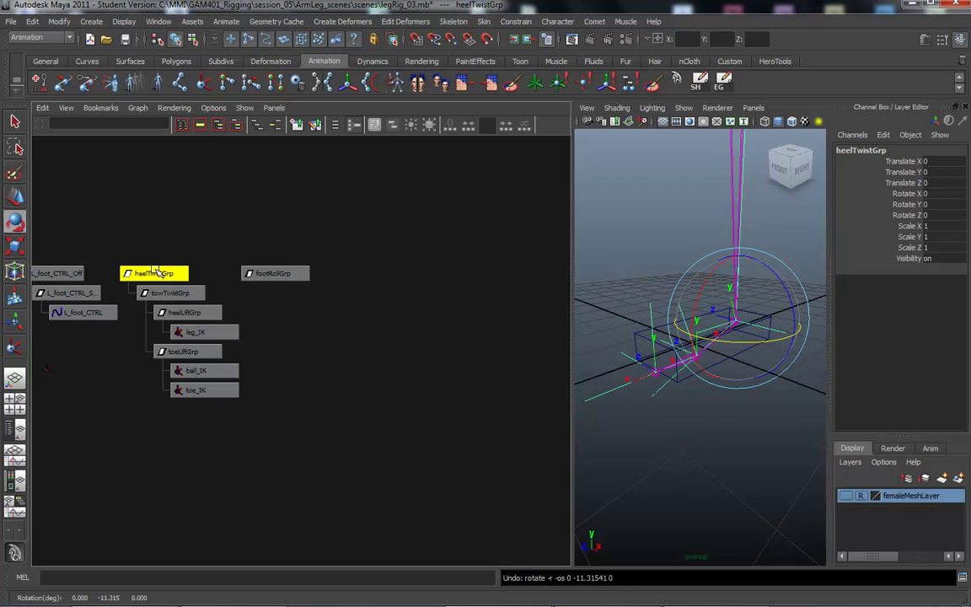
middle_click_drag(157, 275, 268, 277)
Test footRollGrp by rotating it about X and about Y, undoing both rotations.
left_click(269, 275)
left_click_drag(689, 440, 678, 440, "alt")
scroll(691, 442, "down", 4)
left_click_drag(679, 305, 721, 279)
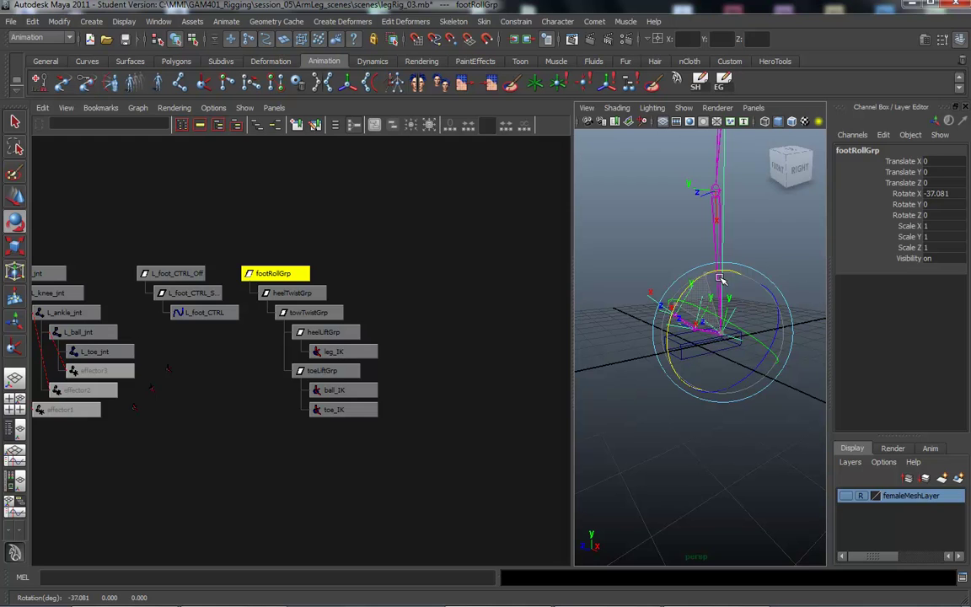
key("ctrl+z")
key("ctrl+z")
key("ctrl+z")
key("ctrl+z")
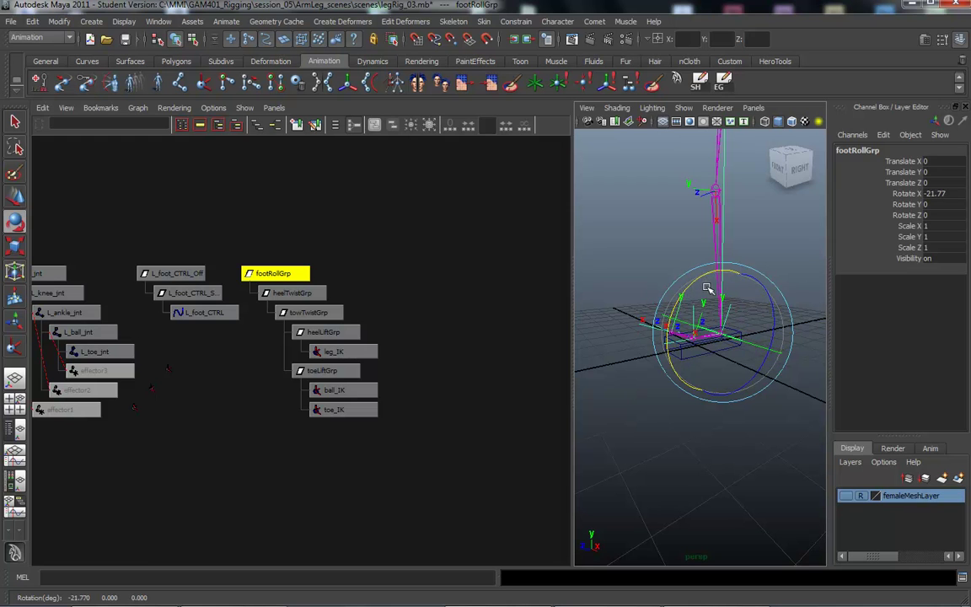
left_click_drag(742, 357, 706, 372)
key("ctrl+z")
Examine the nested hierarchy under footRollGrp up close, from heelTwistGrp down to the leg, ball and toe IK handles.
scroll(399, 376, "down", 1)
right_click_drag(399, 377, 590, 377, "alt")
middle_click_drag(457, 286, 504, 299, "alt")
right_click_drag(504, 300, 548, 308, "alt")
scroll(509, 288, "up", 2)
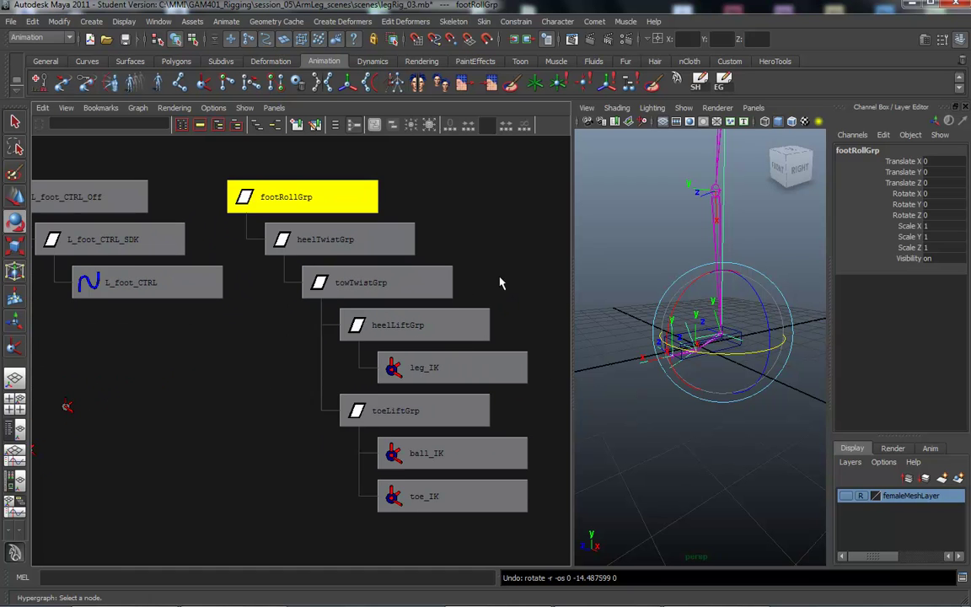
left_click_drag(637, 455, 665, 457, "alt")
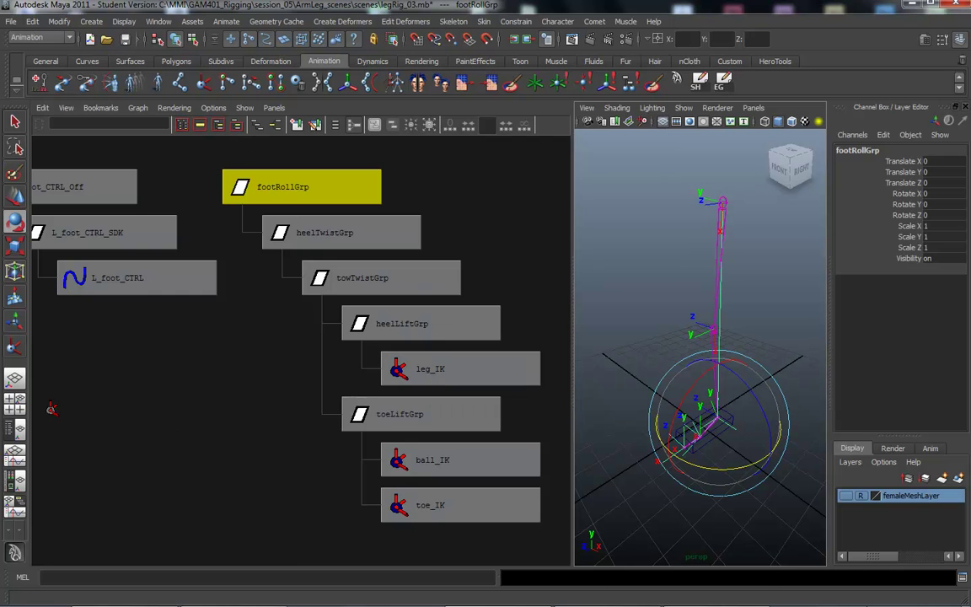
left_click(733, 595)
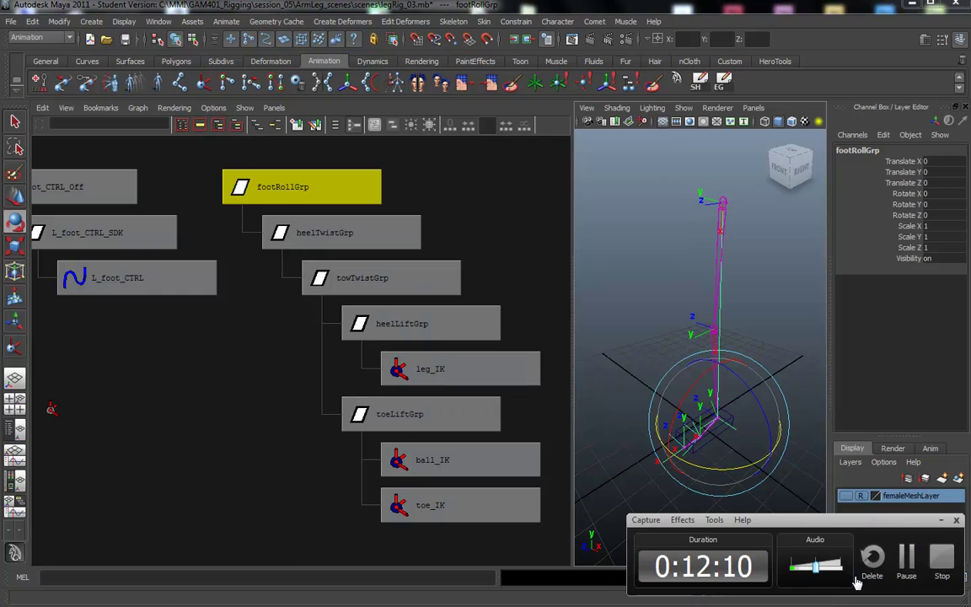
left_click(906, 558)
left_click_drag(632, 353, 637, 325, "alt")
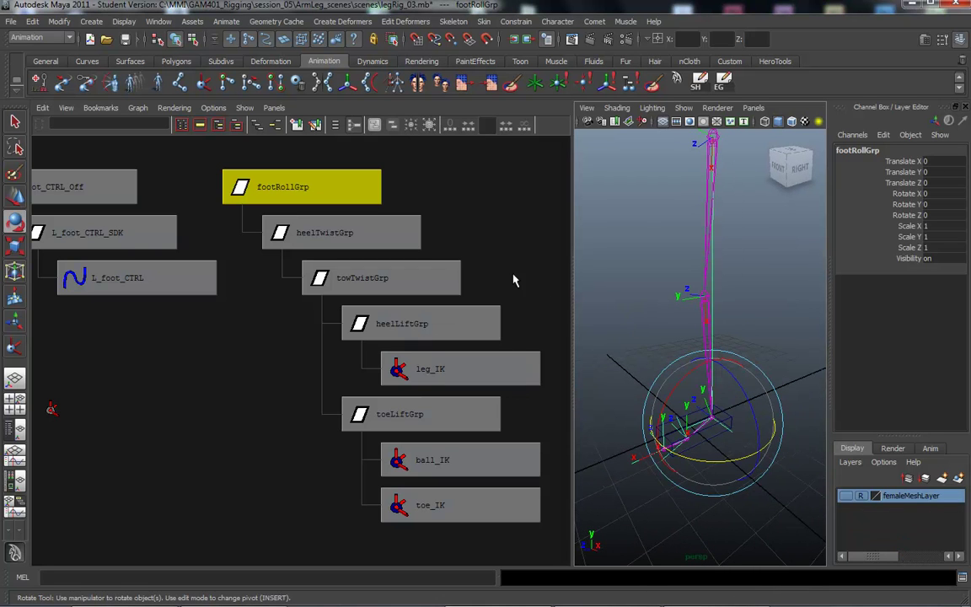
Replace the Hypergraph with the Outliner and narrow it to enlarge the perspective view.
left_click_drag(571, 264, 251, 260)
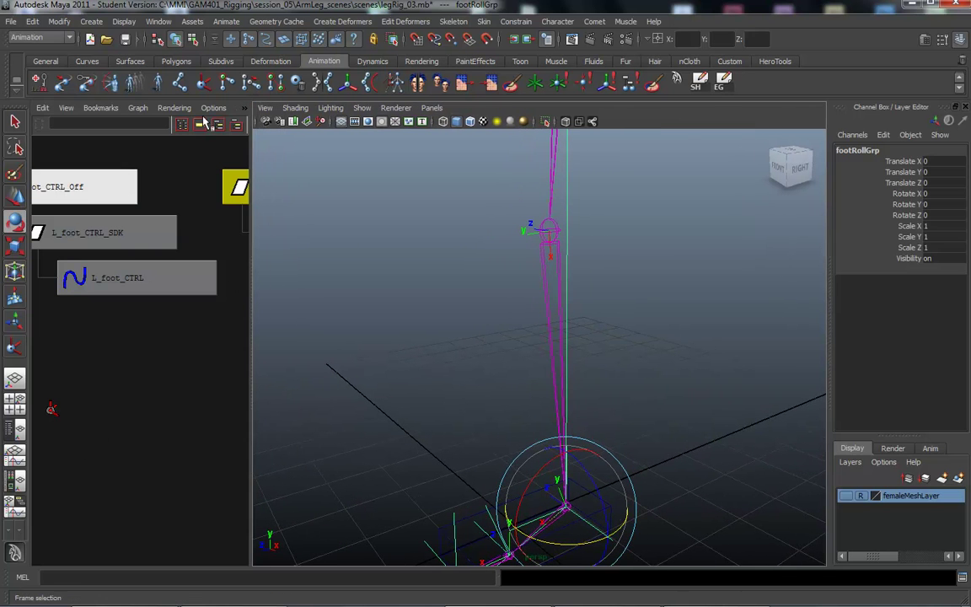
left_click_drag(250, 217, 325, 210)
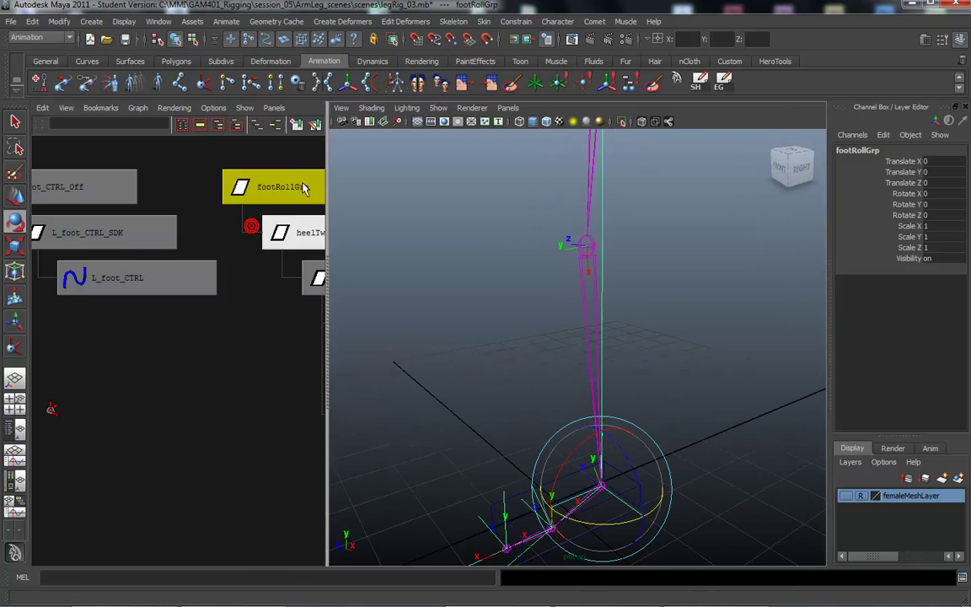
left_click(274, 107)
mouse_move(303, 177)
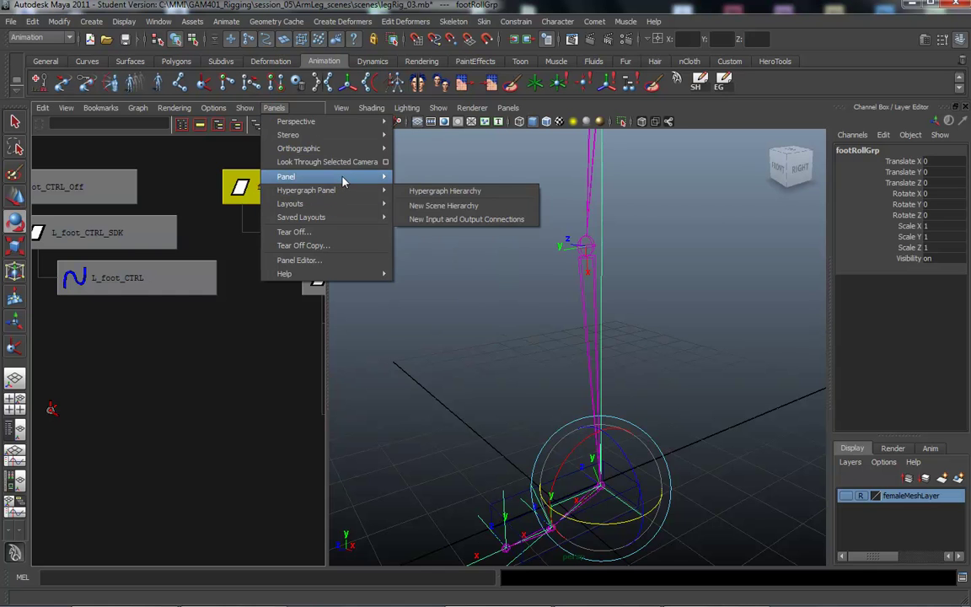
left_click(423, 177)
left_click(330, 290)
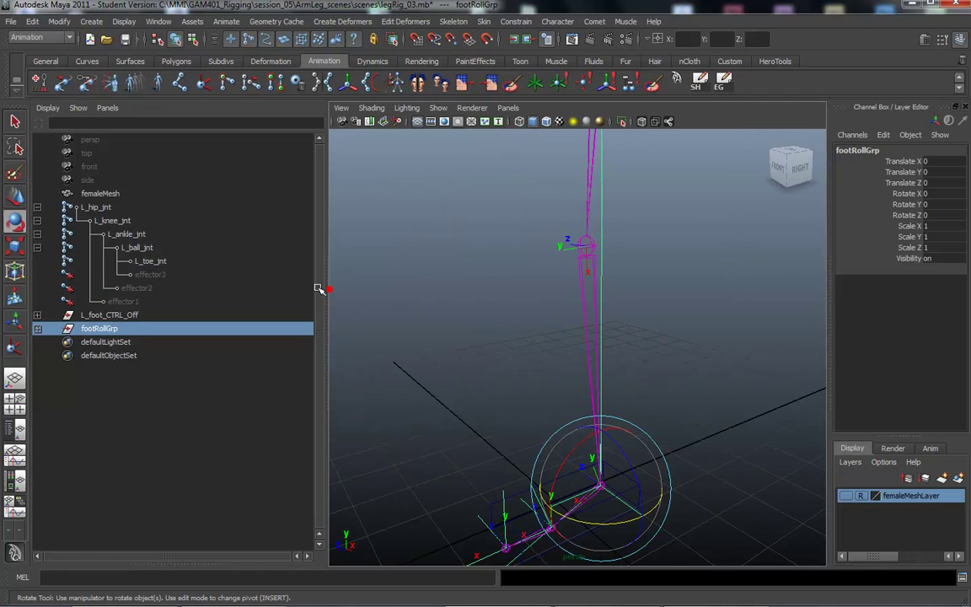
left_click(249, 287)
left_click_drag(328, 283, 221, 278)
Select the L_foot_CTRL box curve around the foot in the perspective view.
middle_click_drag(448, 322, 443, 236, "alt")
left_click_drag(602, 395, 576, 429)
middle_click_drag(487, 462, 458, 355, "alt")
left_click_drag(309, 358, 327, 377, "alt")
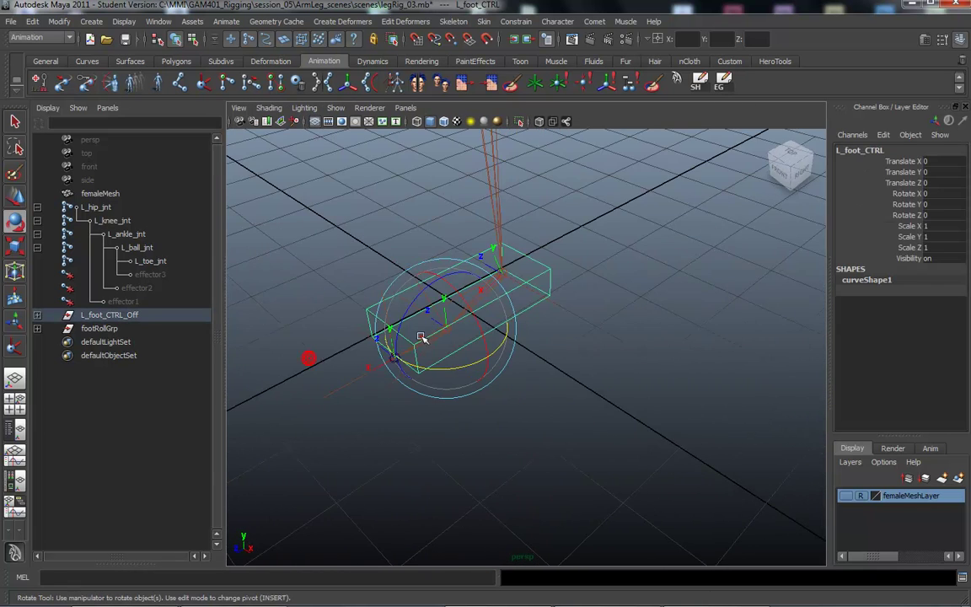
middle_click_drag(524, 308, 541, 331, "alt")
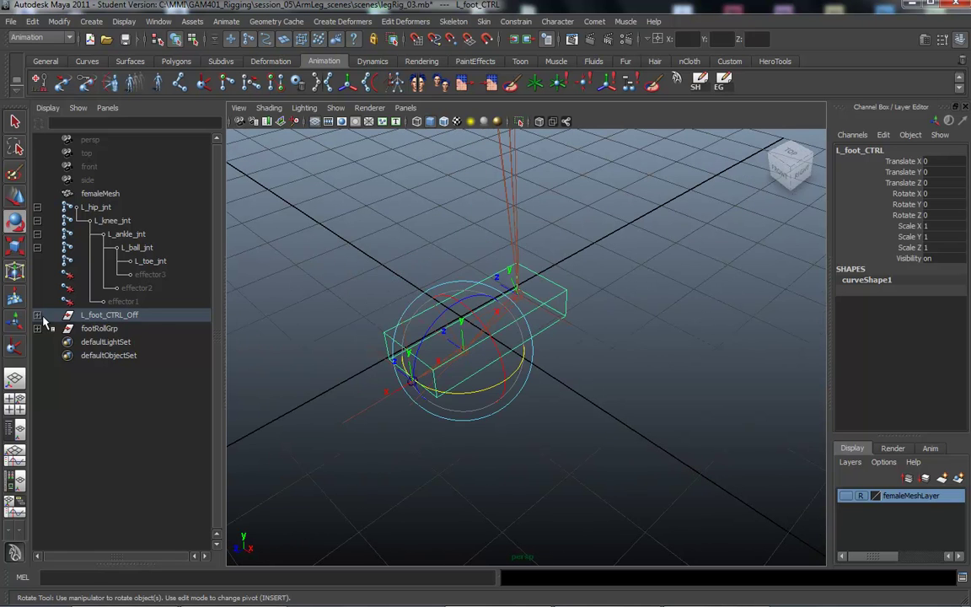
left_click_drag(747, 269, 861, 111, "alt")
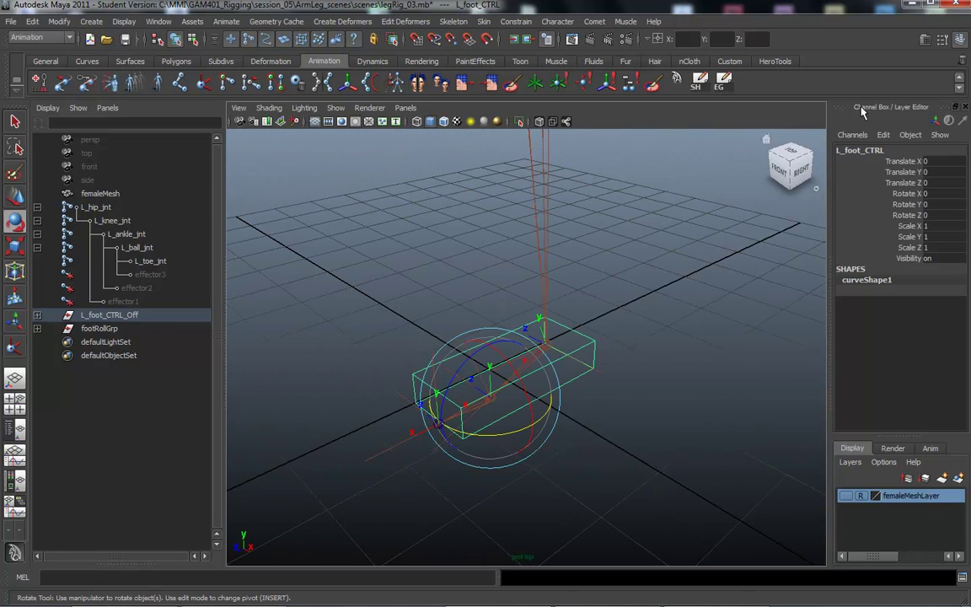
Open the Add Attribute dialog for L_foot_CTRL and place it clear of the foot control.
left_click(885, 137)
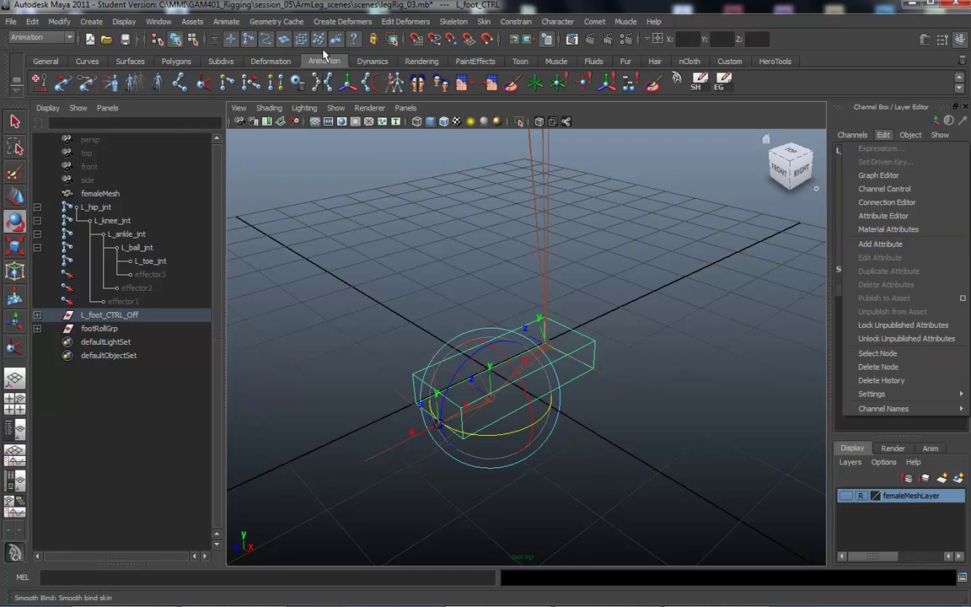
left_click(54, 21)
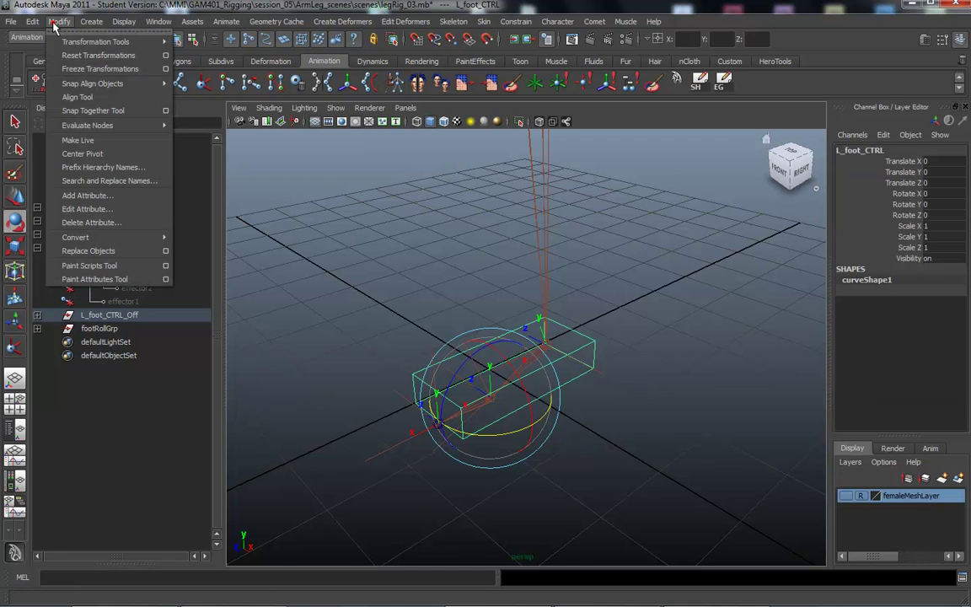
left_click(81, 197)
left_click_drag(626, 148, 768, 124)
left_click_drag(681, 126, 693, 125)
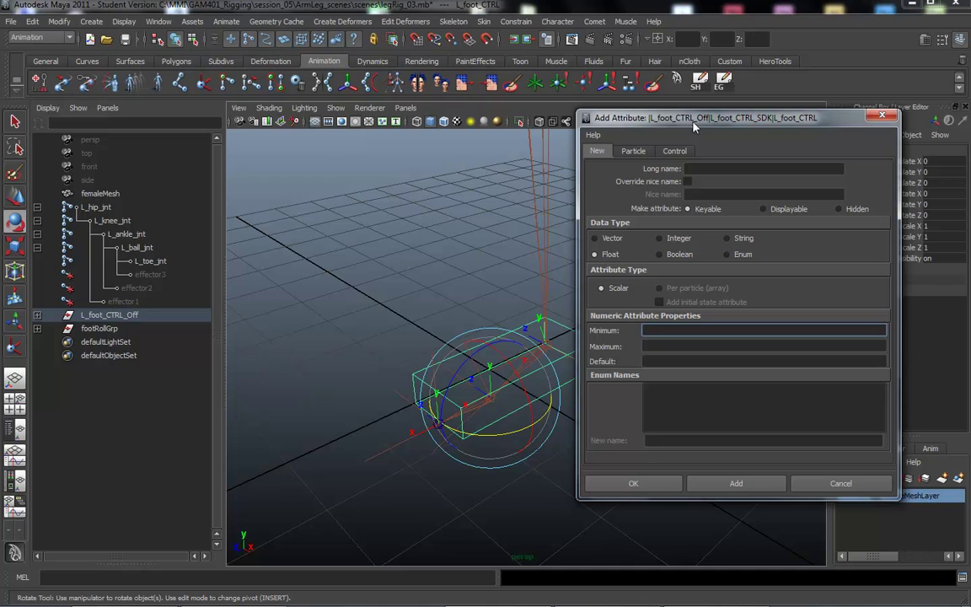
Define a float attribute named Lift Heel for L_foot_CTRL with minimum 0, maximum 10 and default 0.
left_click(708, 168)
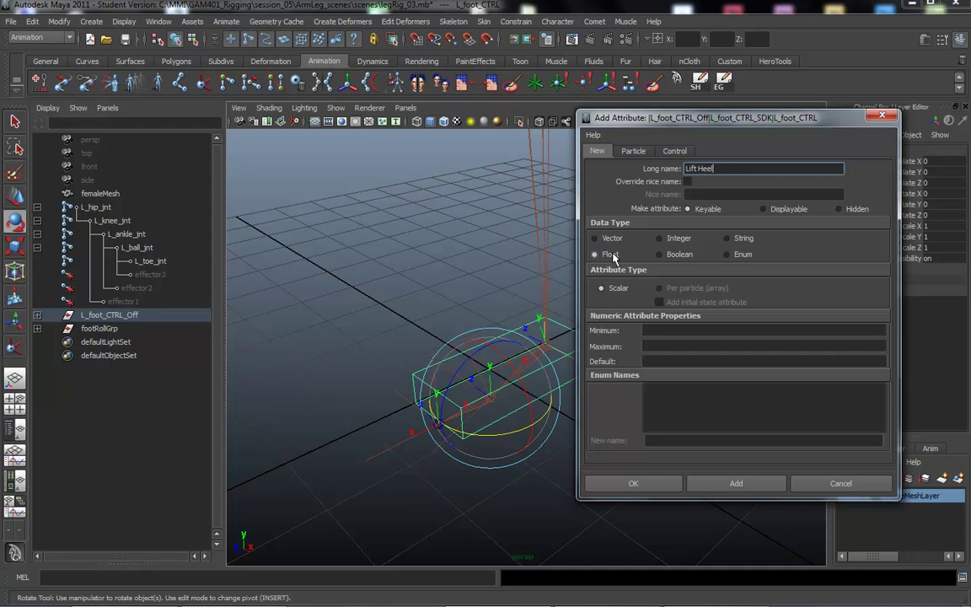
left_click(678, 329)
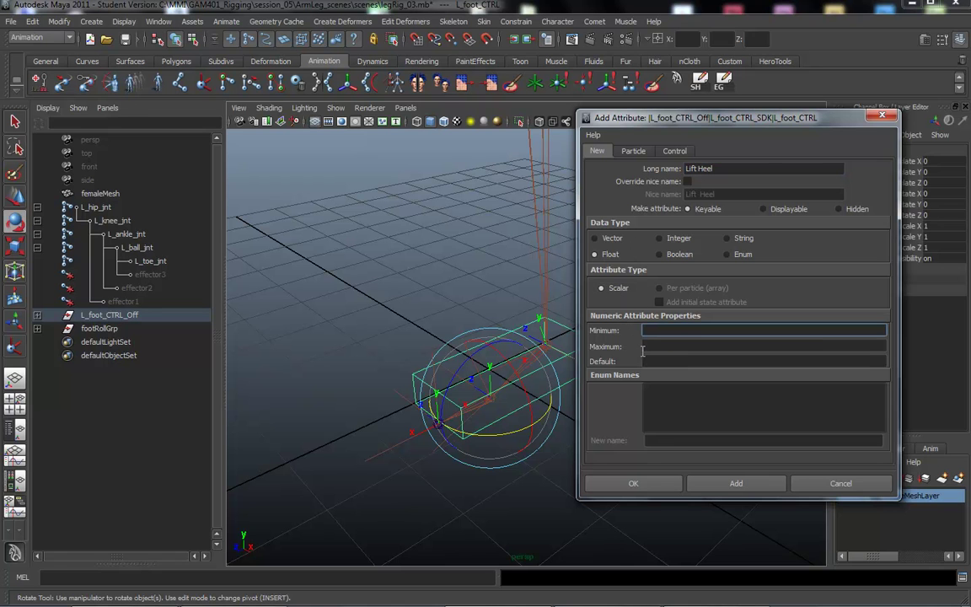
left_click(642, 351)
type("10")
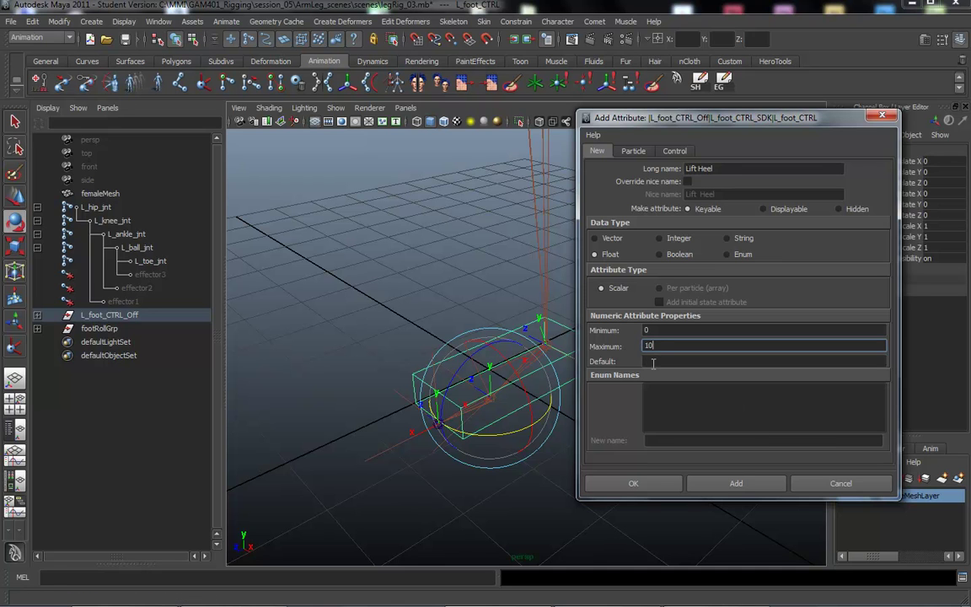
left_click(653, 361)
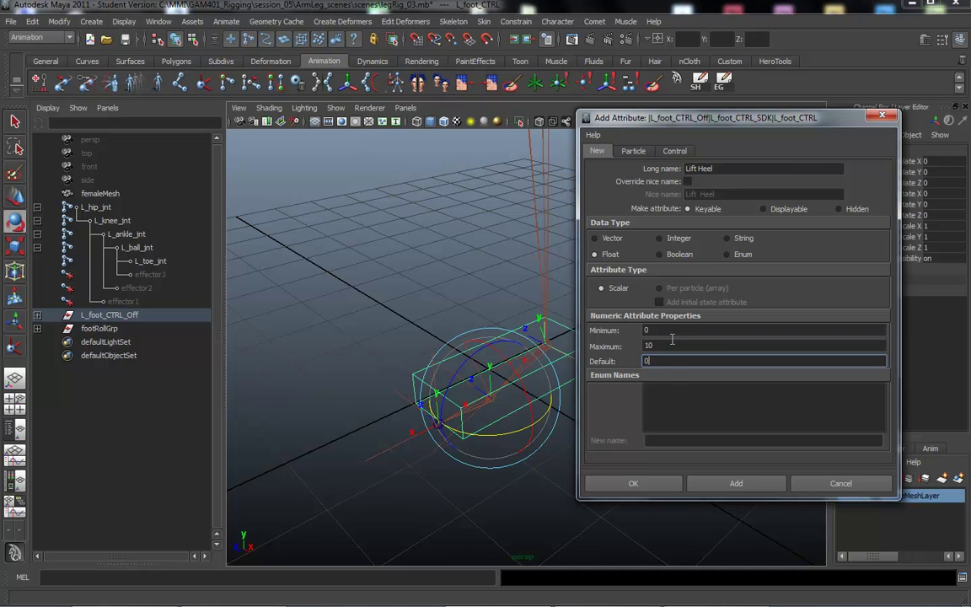
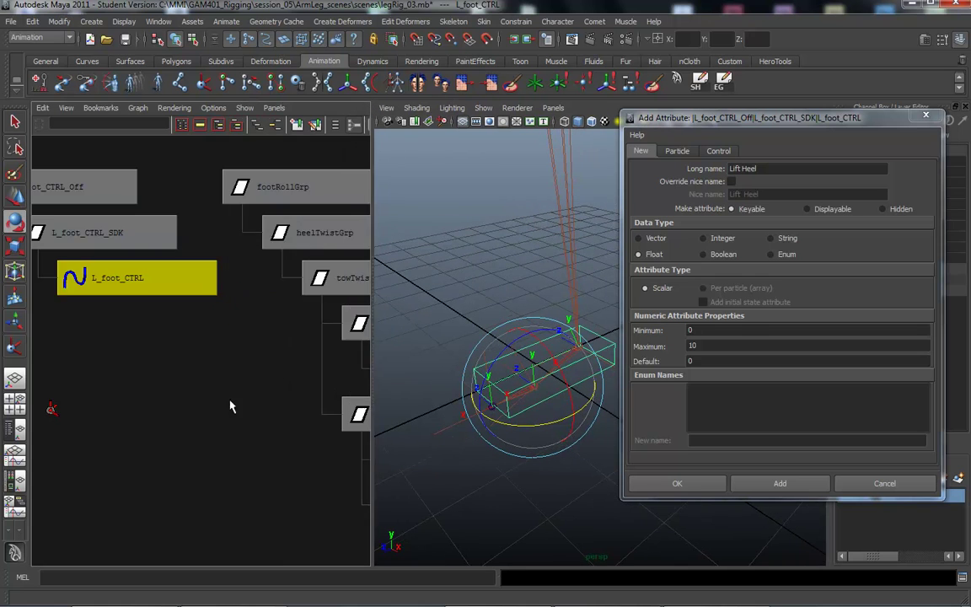
Select the heelLiftGrp node in the footRollGrp hierarchy.
right_click_drag(53, 396, 33, 396, "alt")
middle_click_drag(100, 389, 69, 390, "alt")
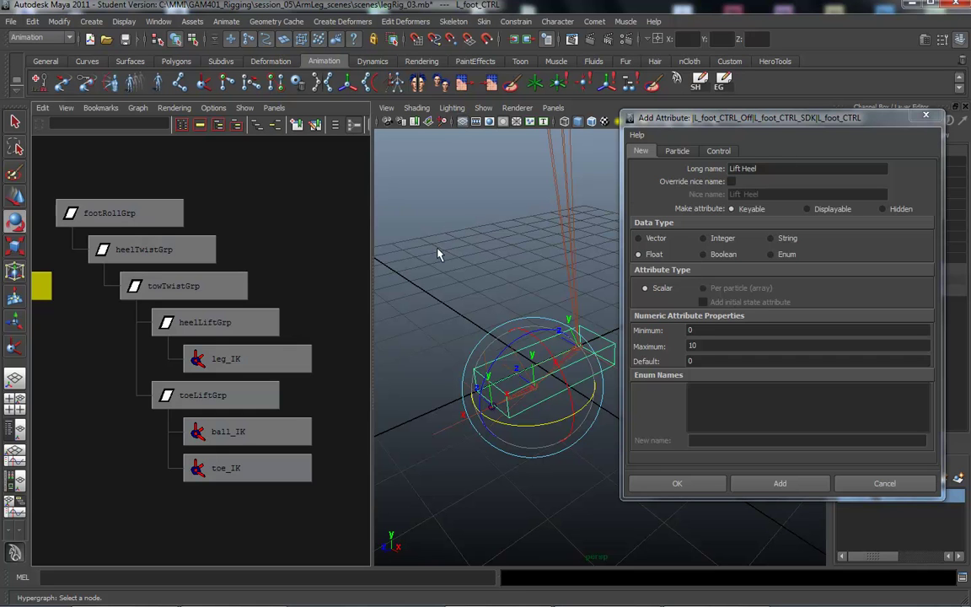
left_click(207, 325)
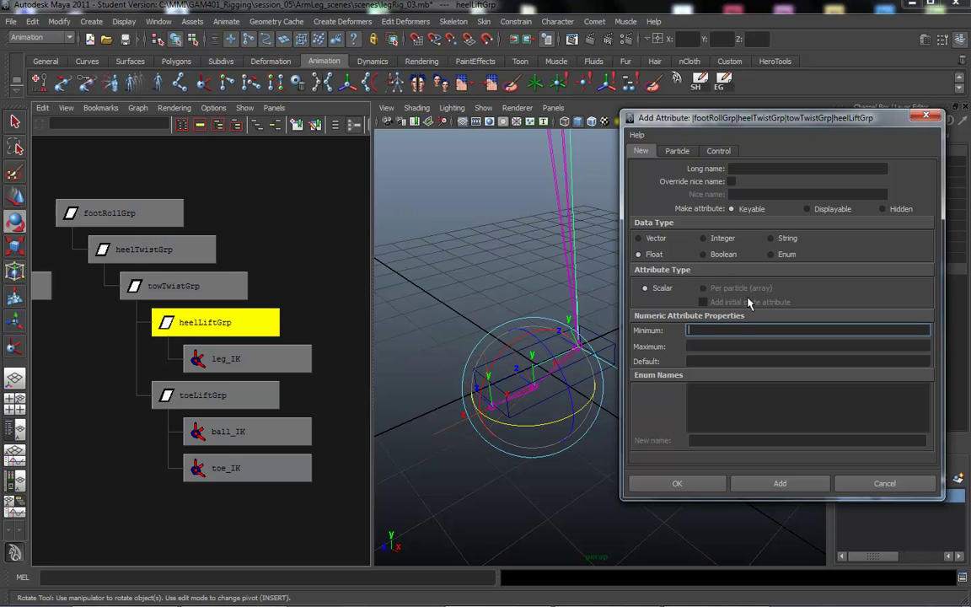
Try rotating heelLiftGrp about -46 degrees around X in the perspective view and undo the rotation.
left_click(514, 341)
left_click_drag(515, 341, 555, 361)
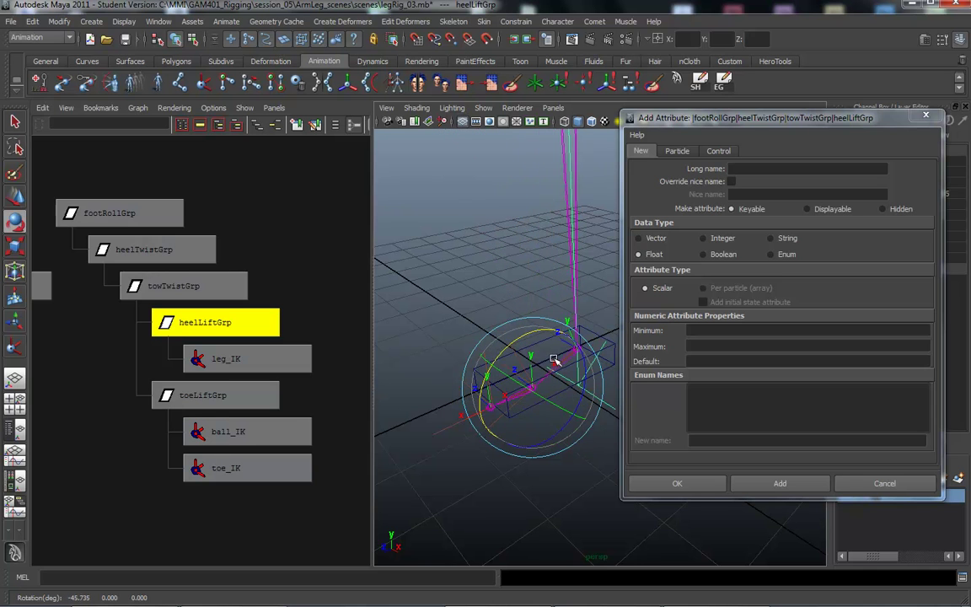
key("z")
left_click_drag(510, 257, 606, 262, "alt")
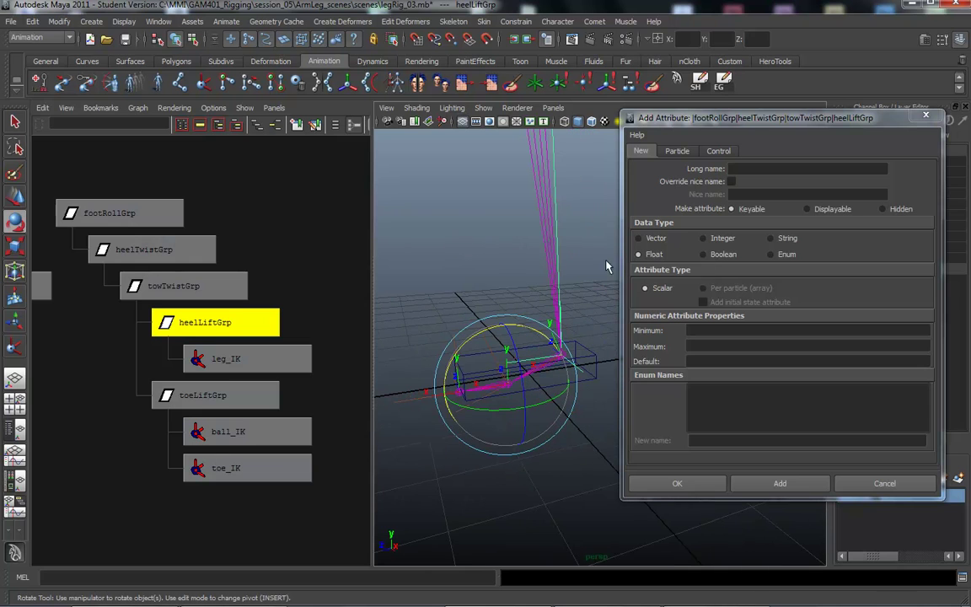
Add a float attribute named Lift Heel to heelLiftGrp with minimum 0, maximum 10 and default 0, then uncover its channels.
left_click_drag(701, 125, 688, 130)
left_click(735, 175)
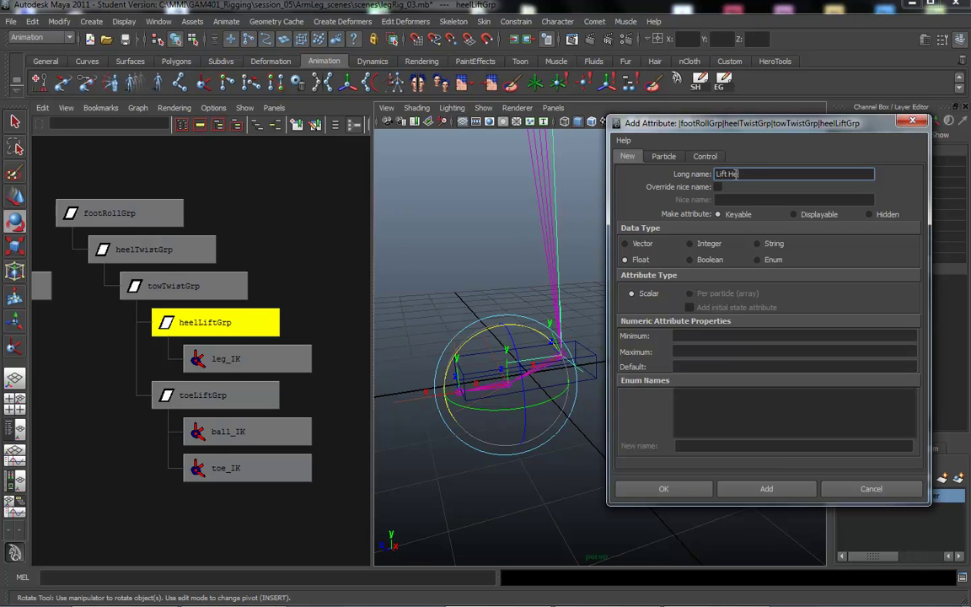
key("Tab")
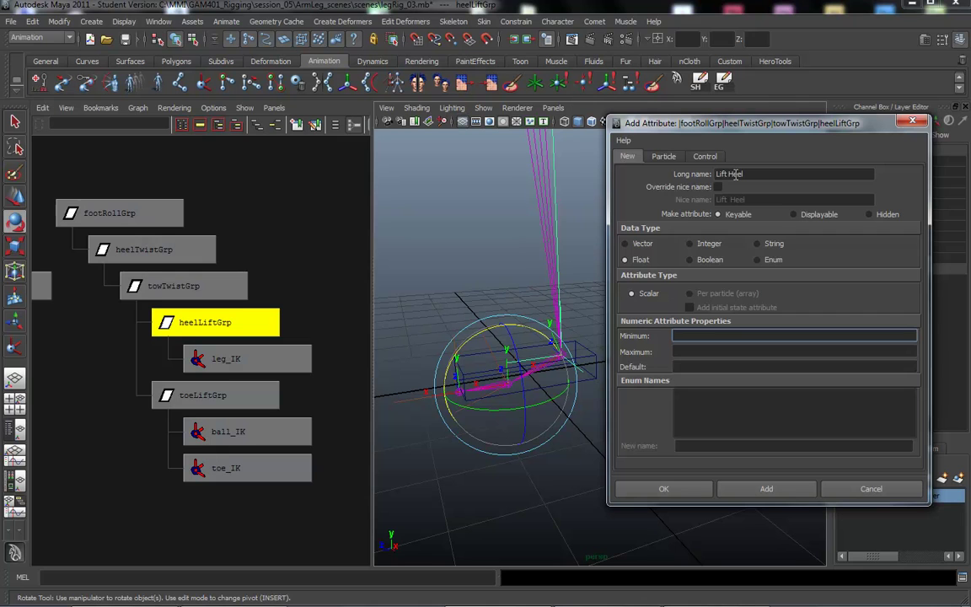
type("0")
key("Tab")
key("Tab")
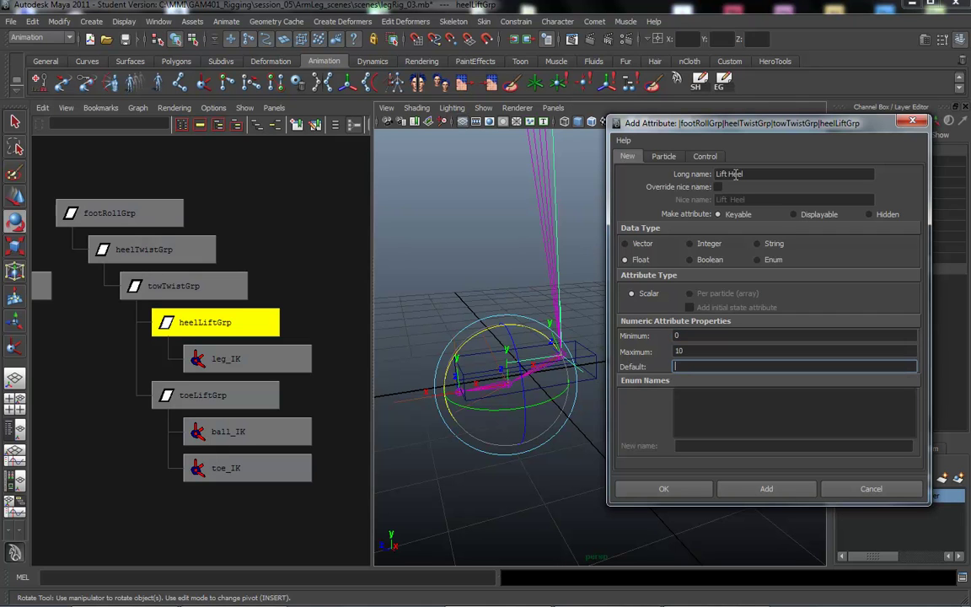
type("0")
left_click(766, 488)
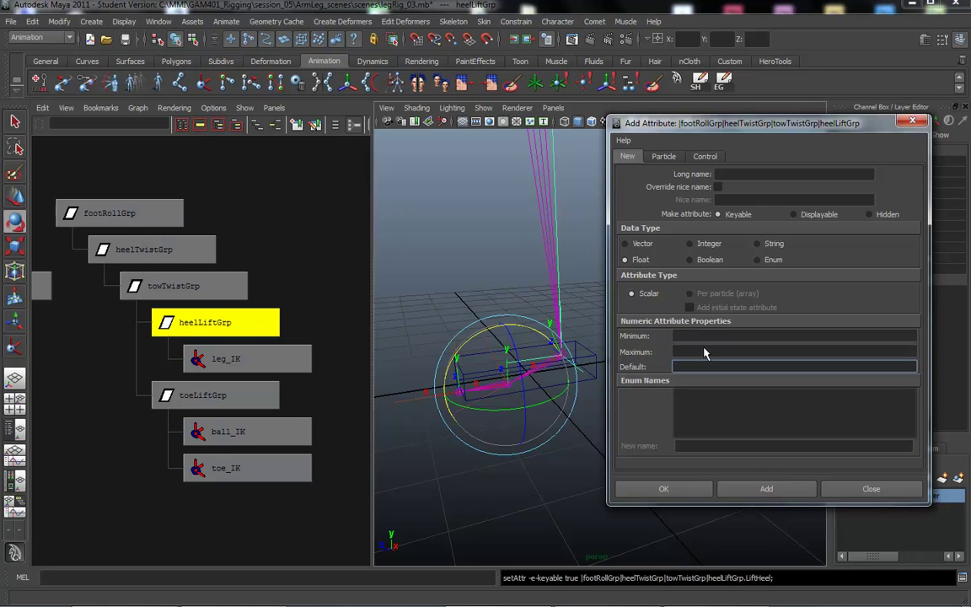
left_click_drag(859, 126, 733, 139)
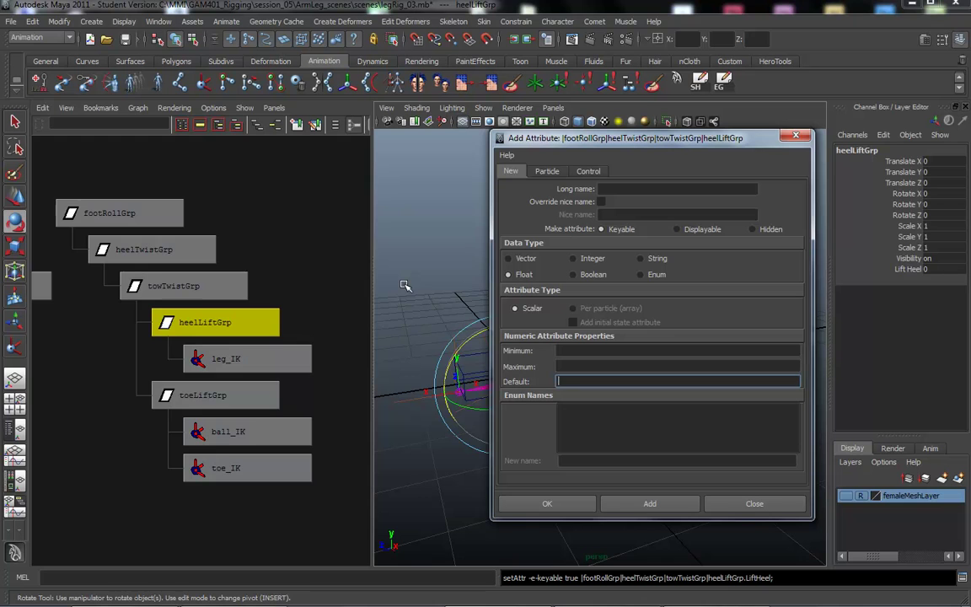
key("ctrl+a")
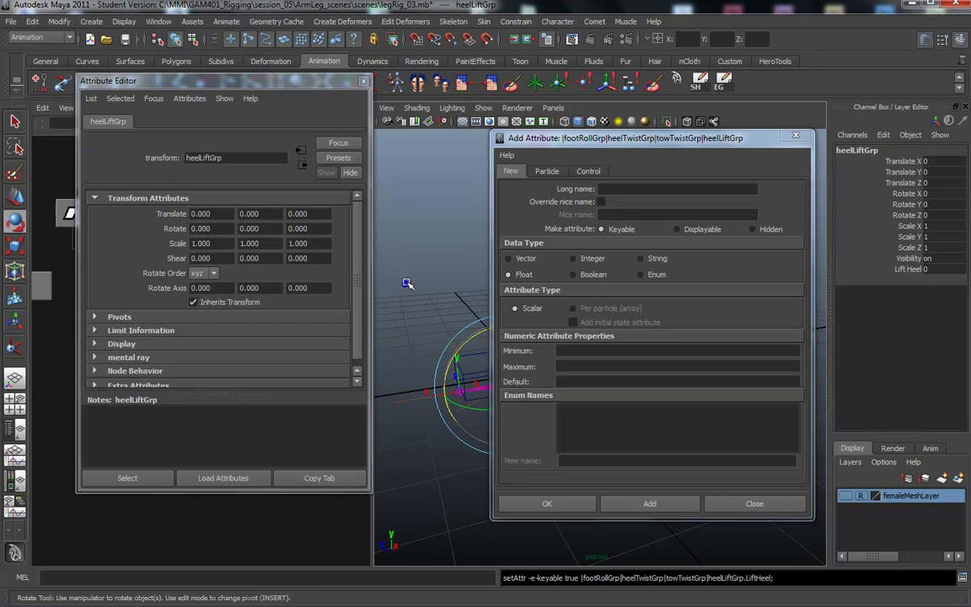
left_click(362, 79)
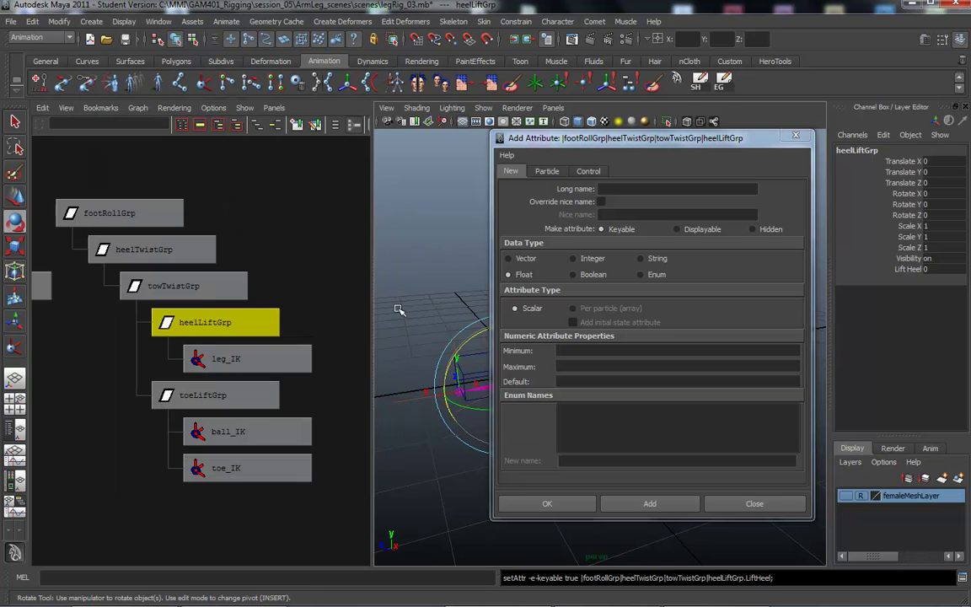
left_click(214, 324)
Place the Add Attribute dialog clear of the foot and select the L_foot_CTRL box curve in the perspective view.
left_click_drag(659, 137, 311, 102)
left_click(571, 380)
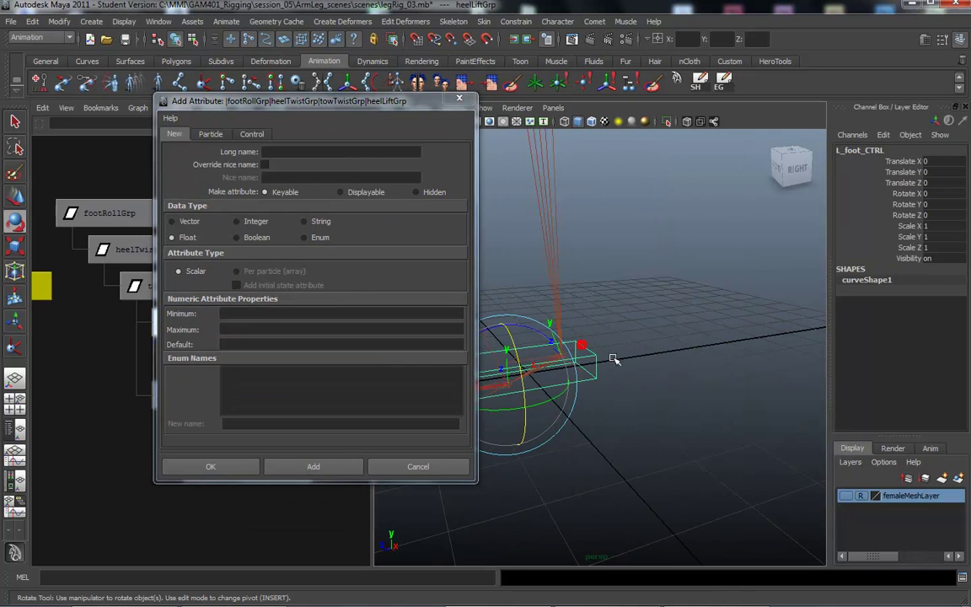
left_click_drag(570, 378, 596, 359, "alt")
middle_click_drag(596, 359, 689, 377, "alt")
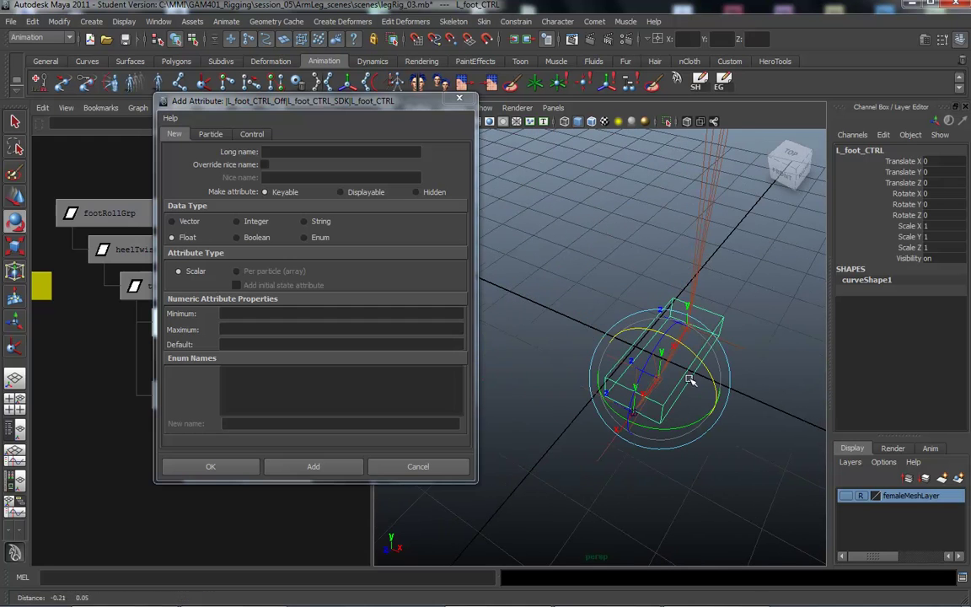
Add a float attribute named Heel Lift to L_foot_CTRL with minimum 0, maximum 10 and default 0.
left_click(289, 151)
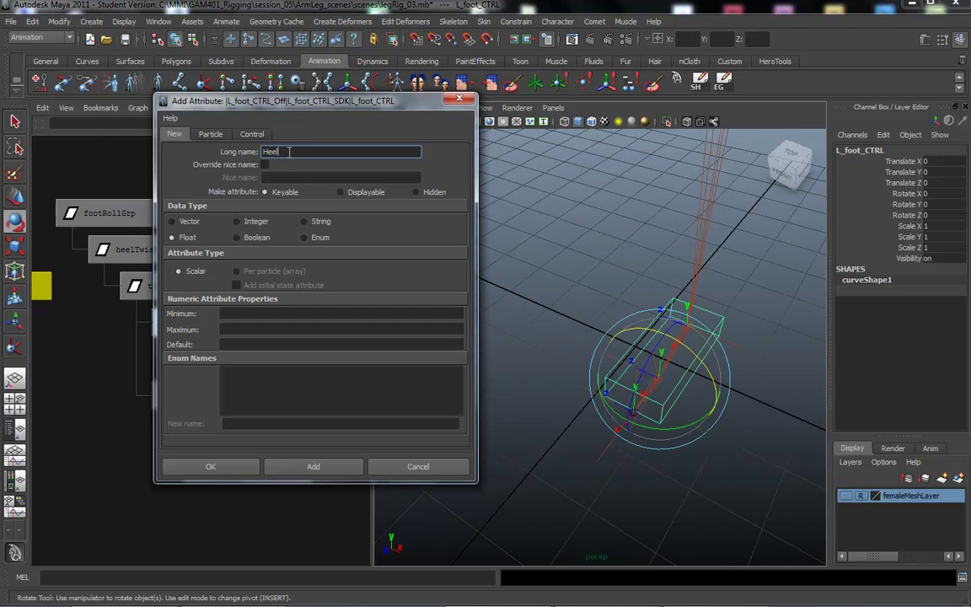
type("Heel Lift")
key("Tab")
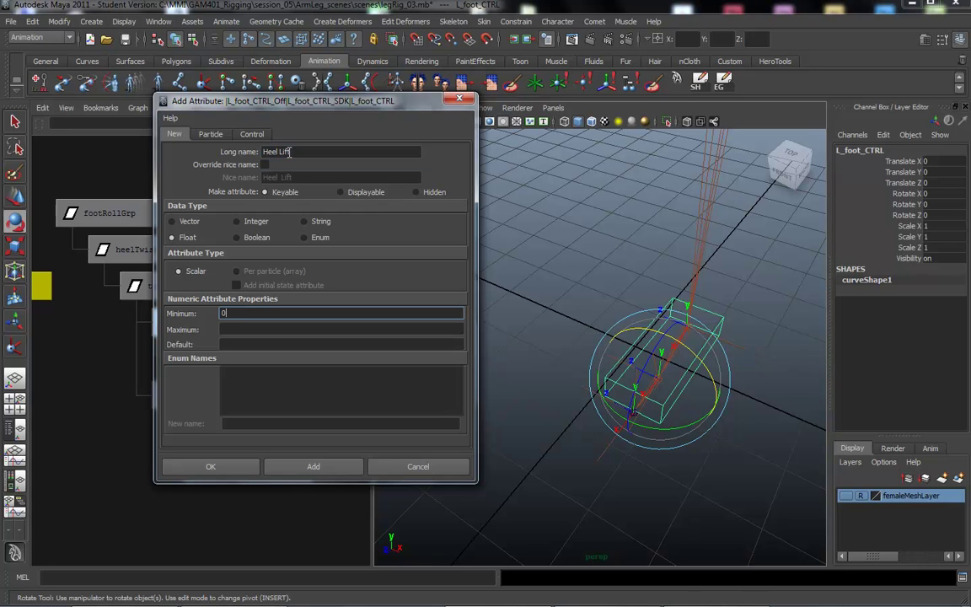
key("Tab")
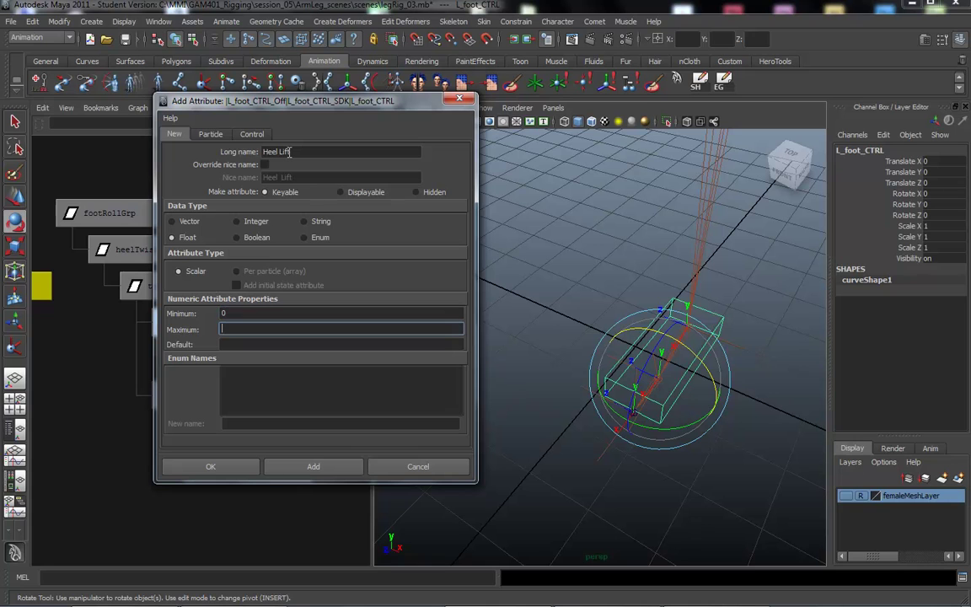
type("10")
key("Tab")
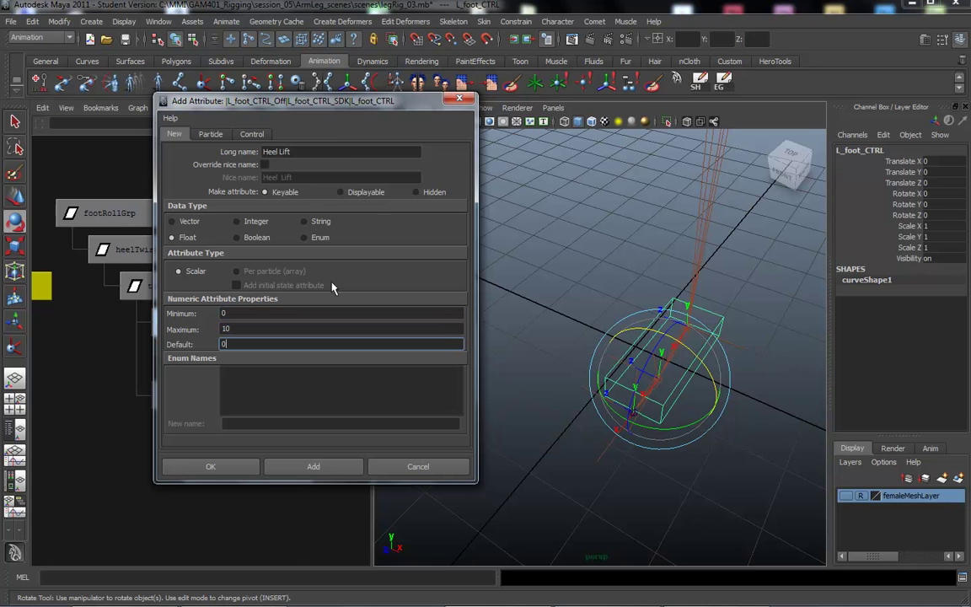
type("0")
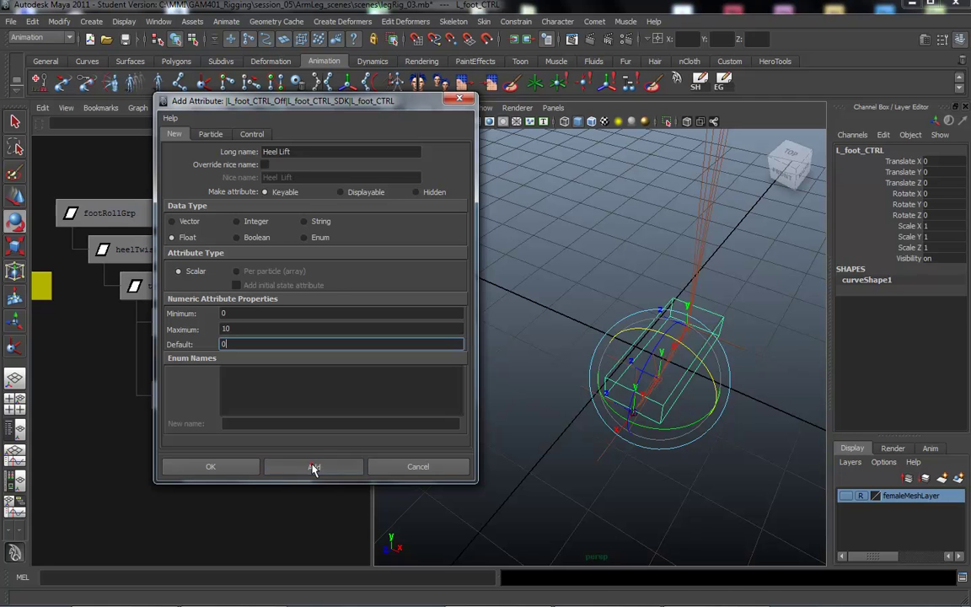
left_click(312, 467)
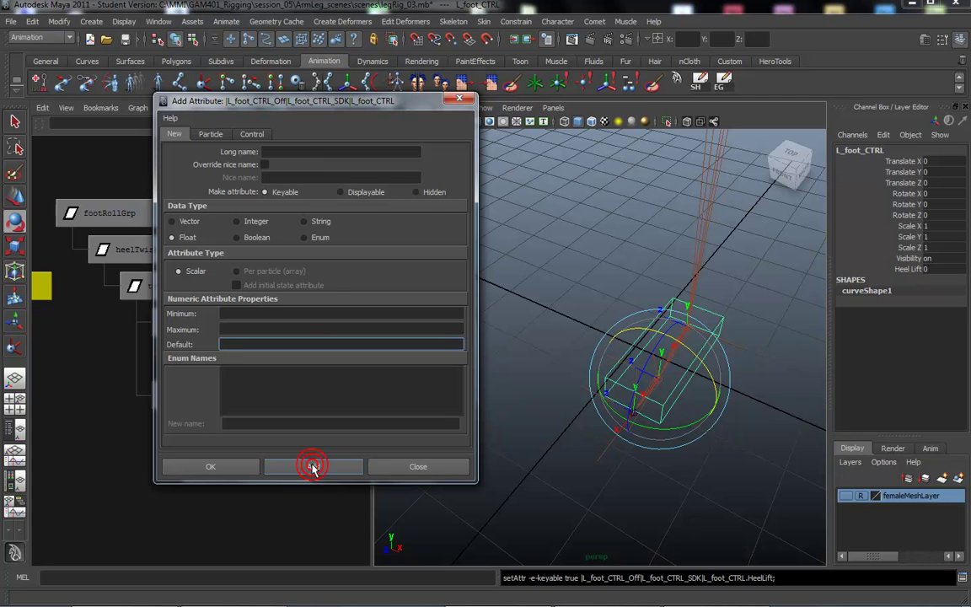
left_click(907, 269)
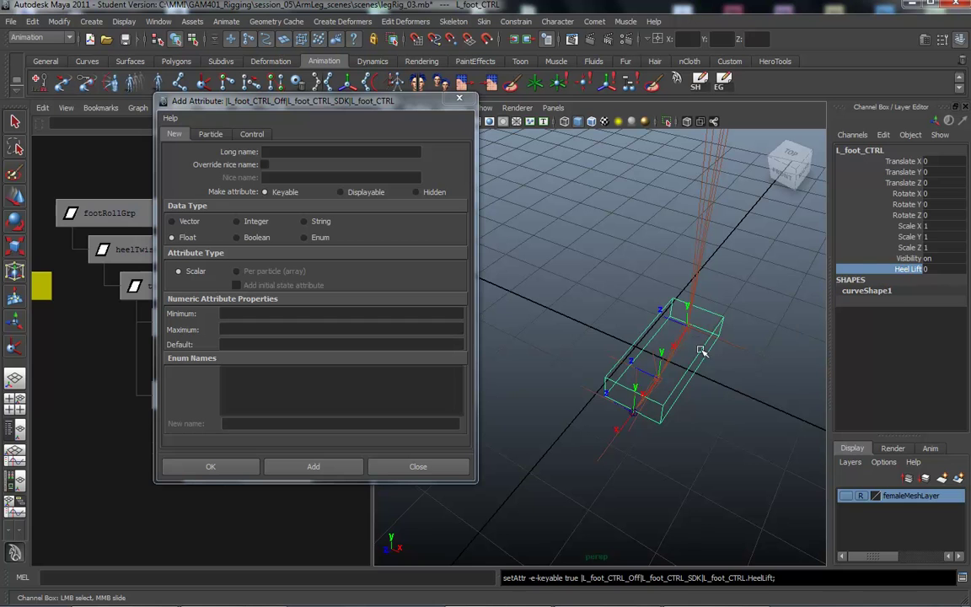
left_click_drag(718, 364, 721, 362)
left_click_drag(711, 408, 513, 336, "alt")
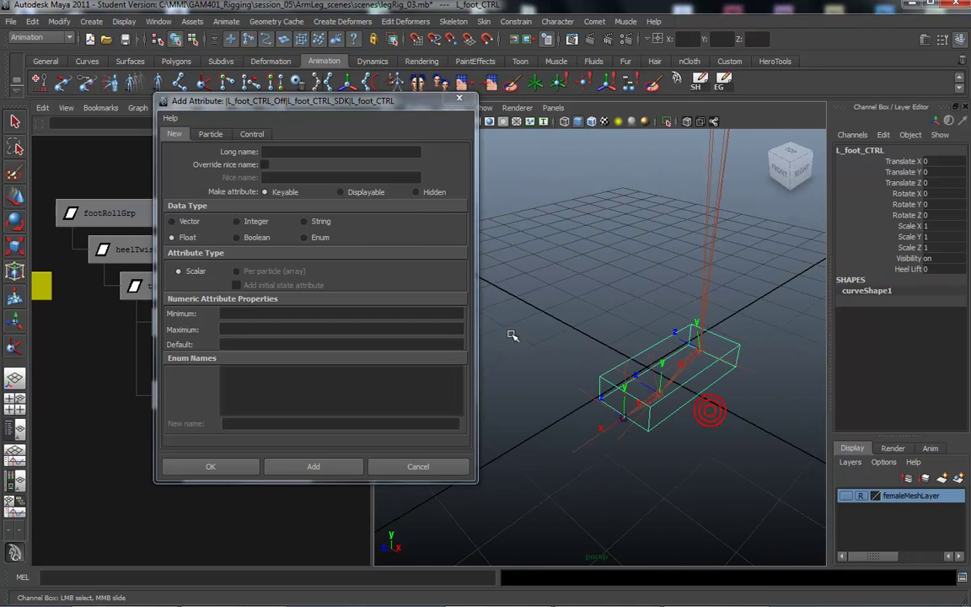
Uncover the foot group hierarchy behind the Add Attribute dialog and name the next L_foot_CTRL attribute Lift Toe.
left_click(293, 101)
left_click_drag(295, 103, 555, 167)
left_click(373, 153)
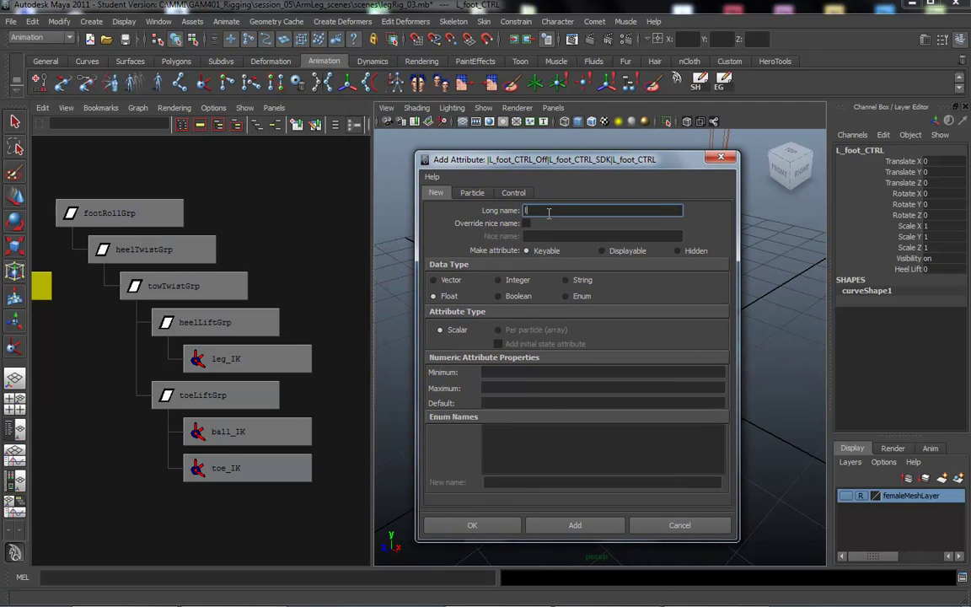
type("liftToe")
key("BackSpace")
key("BackSpace")
type("To")
key("Tab")
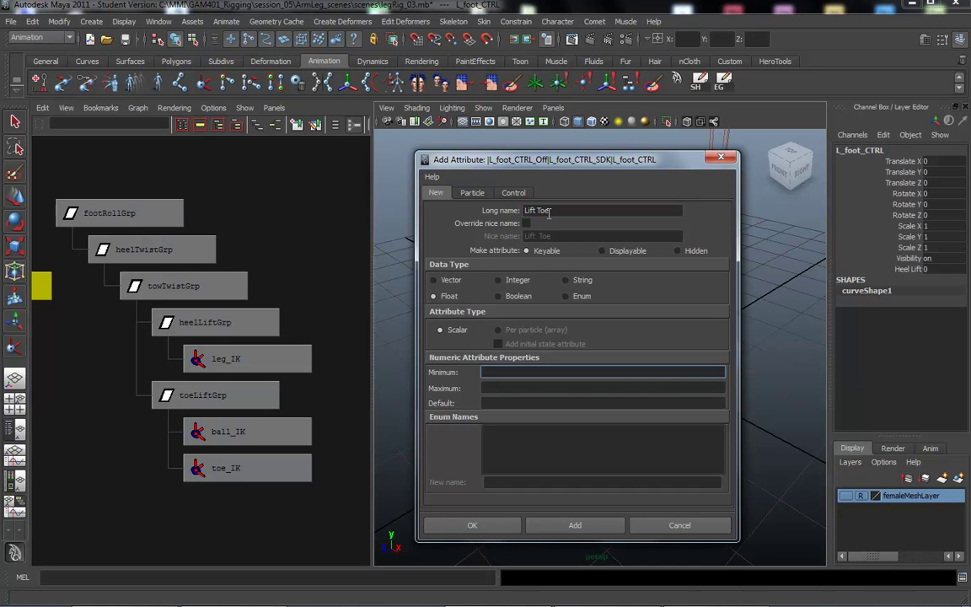
Give Lift Toe a minimum of 0, maximum of 10 and default of 0, and add it to L_foot_CTRL.
type("0")
key("Tab")
type("10")
key("Tab")
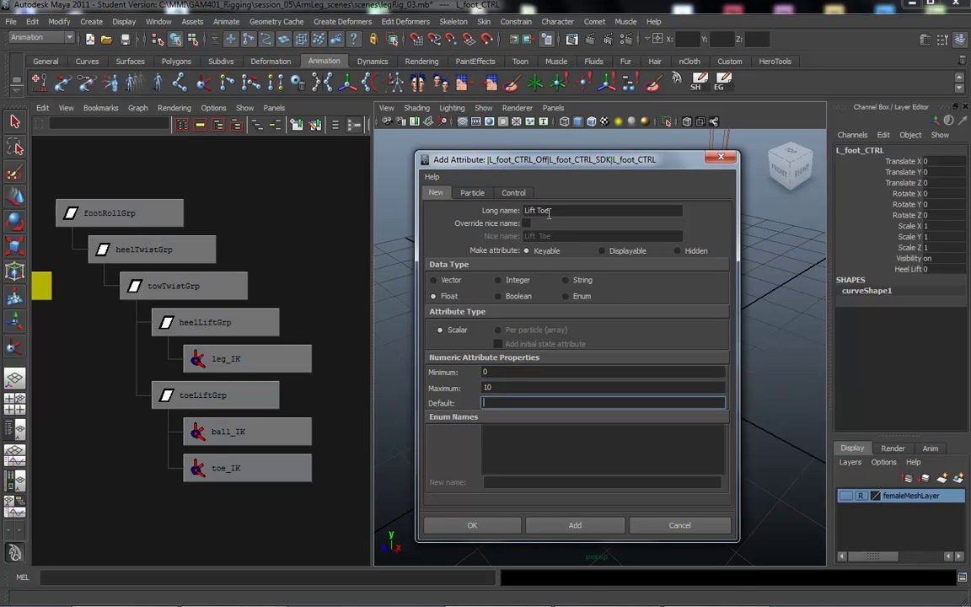
type("0")
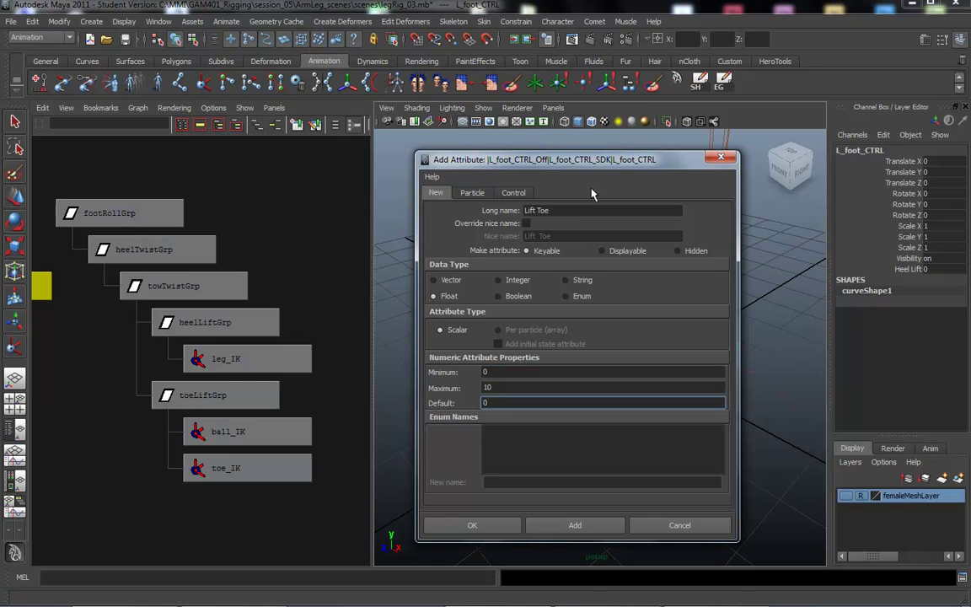
left_click(575, 525)
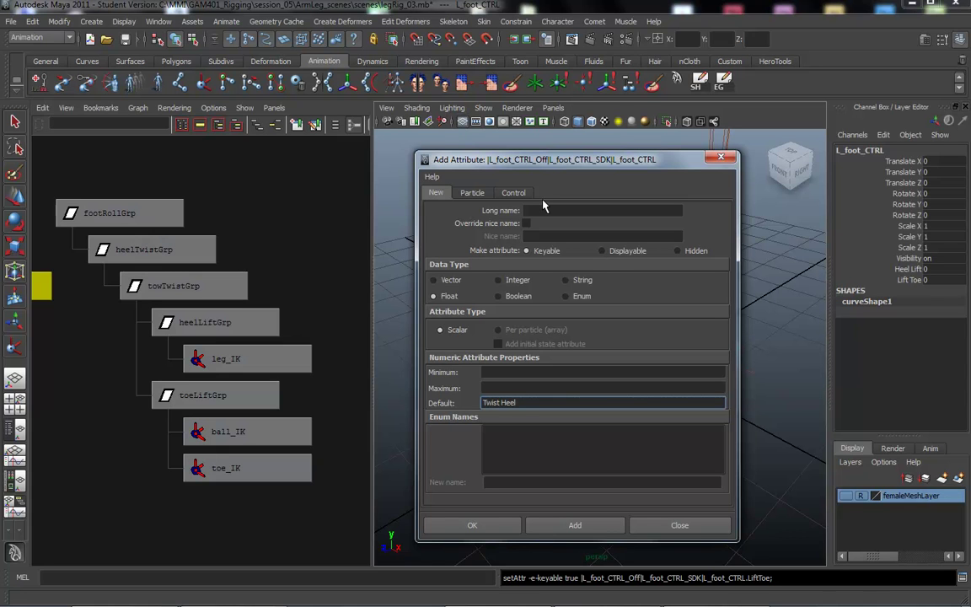
Move the name Twist Heel to the attribute's long name and add it to L_foot_CTRL with minimum -10, maximum 10 and default 0.
left_click_drag(533, 403, 473, 402)
key("ctrl+x")
left_click(556, 211)
key("ctrl+v")
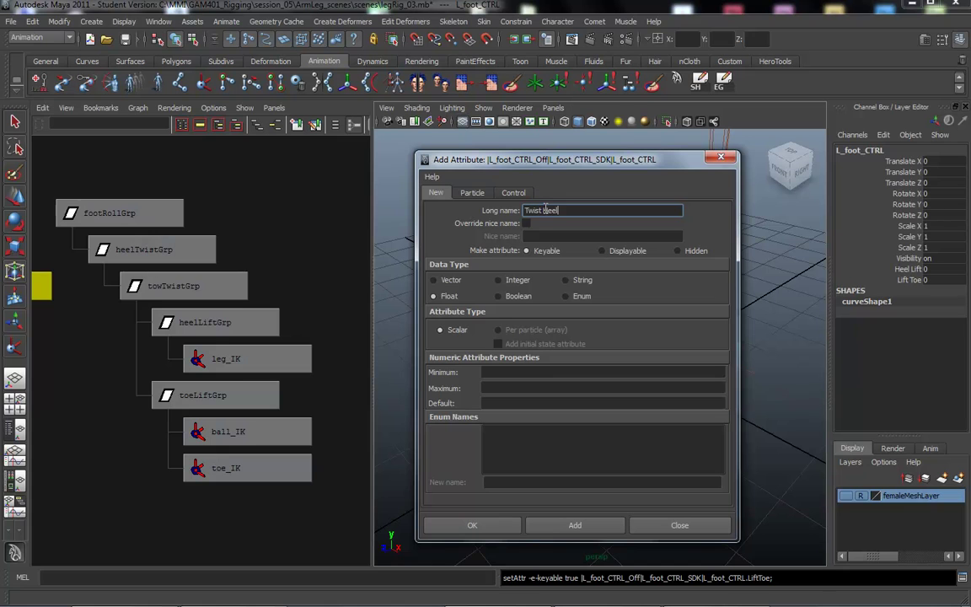
left_click(499, 372)
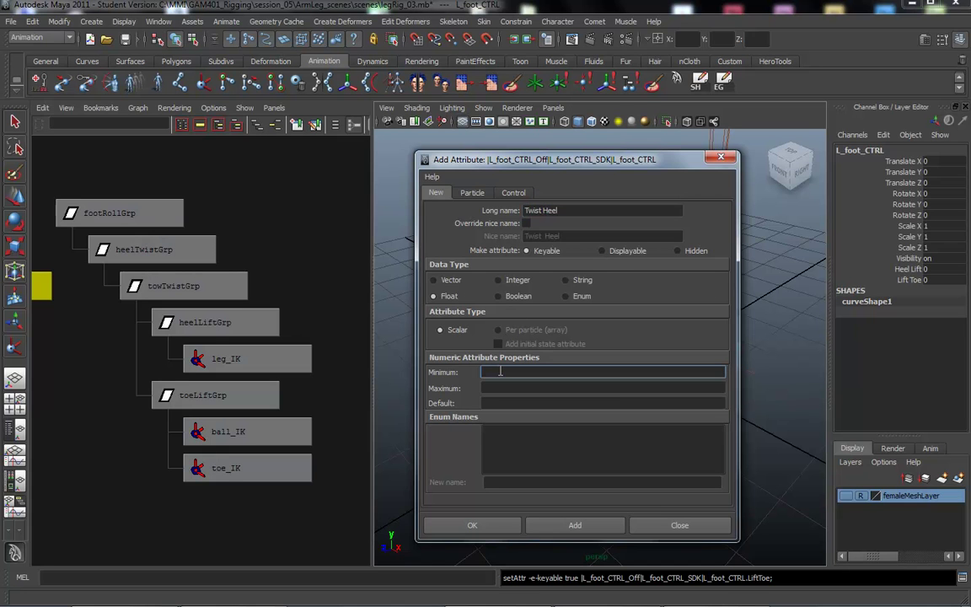
type("-10")
key("Tab")
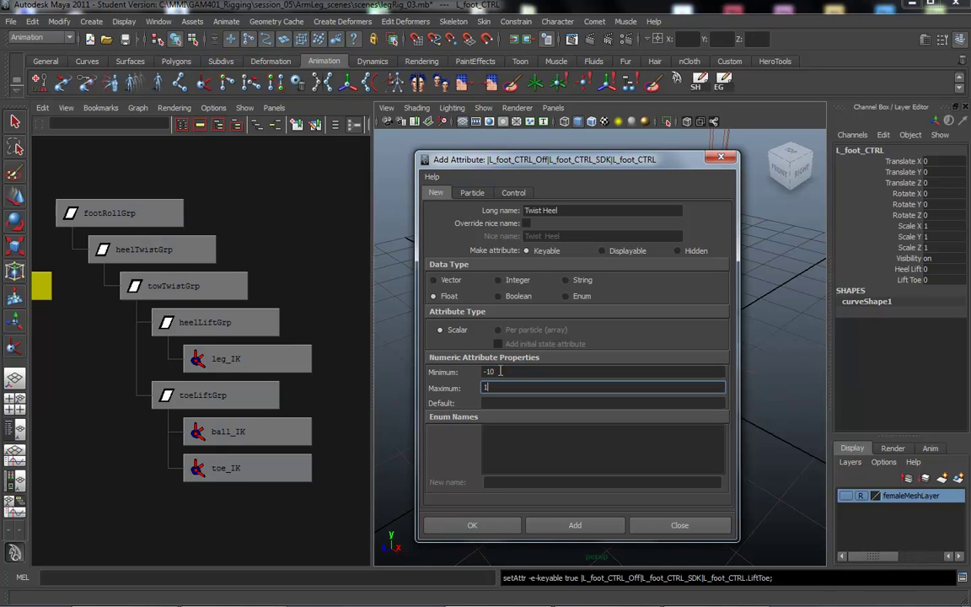
key("Tab")
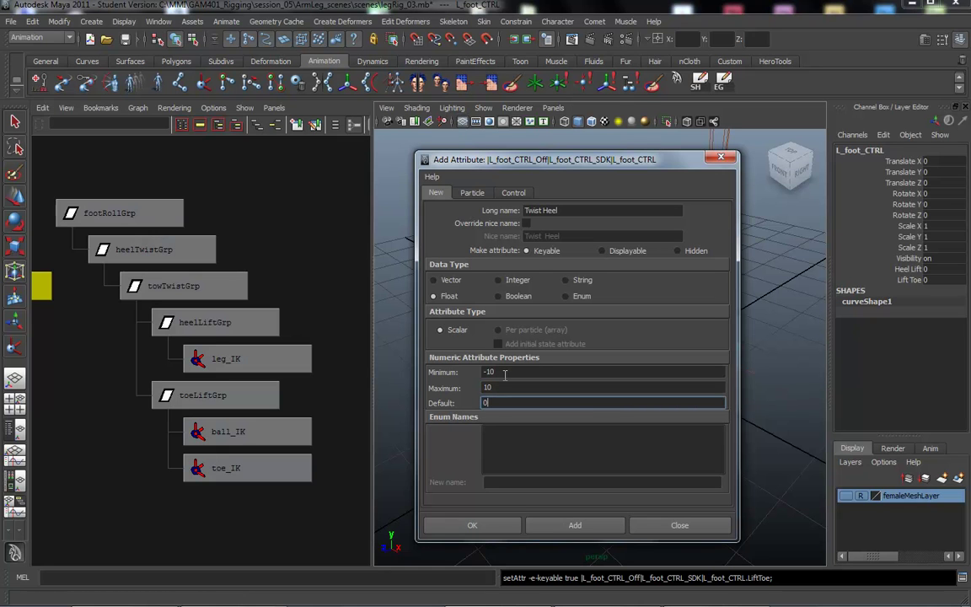
left_click(575, 525)
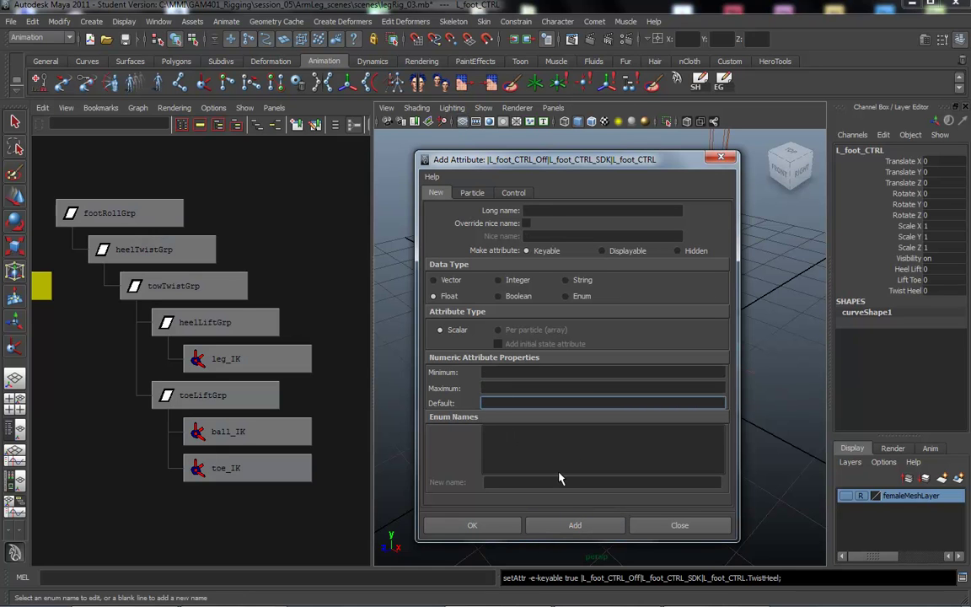
Add a float attribute named Twist Toe to L_foot_CTRL with minimum -10, maximum 10 and default 0.
left_click(543, 212)
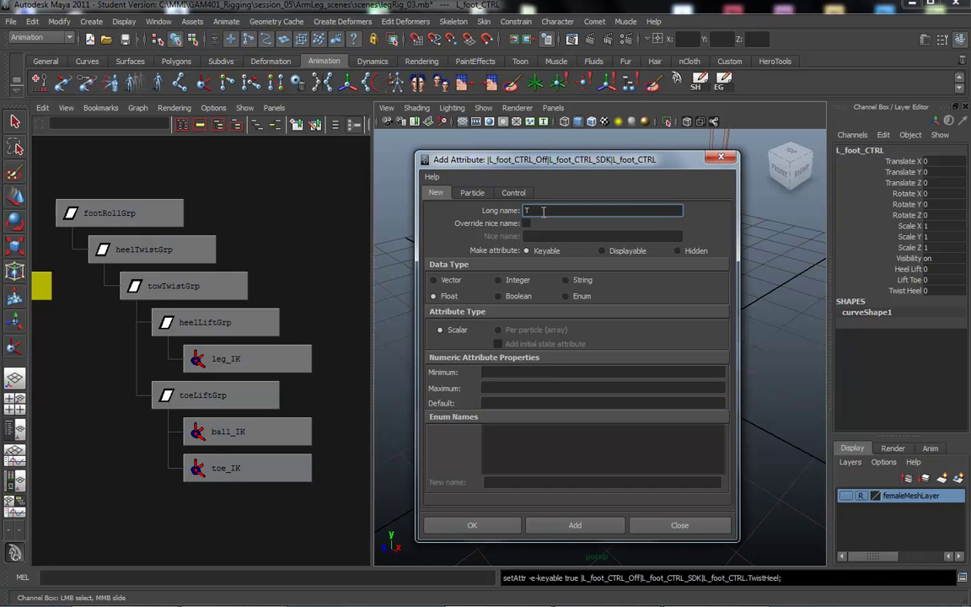
type("Twist Toe")
left_click(511, 371)
type("-10")
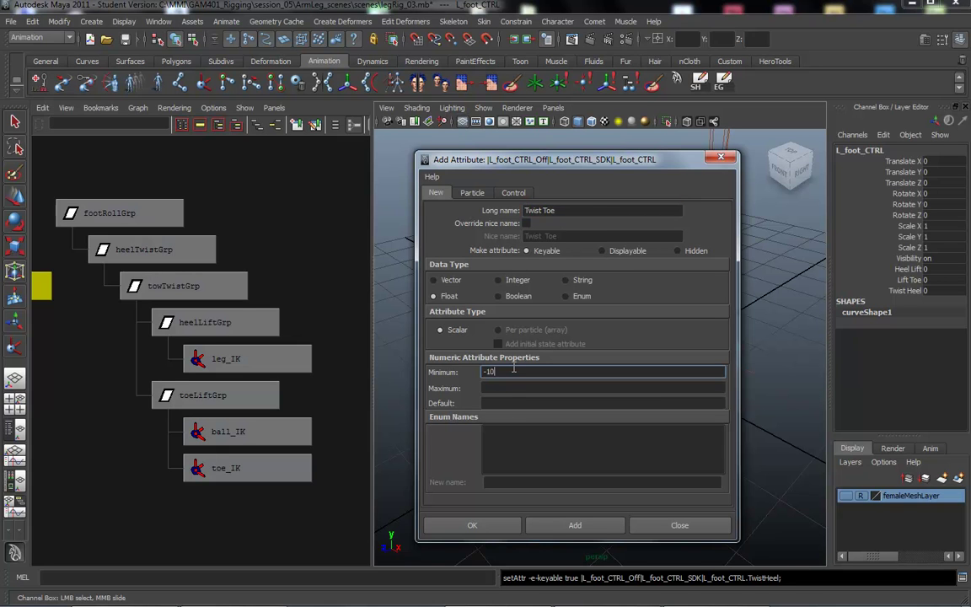
key("Tab")
type("10")
key("Tab")
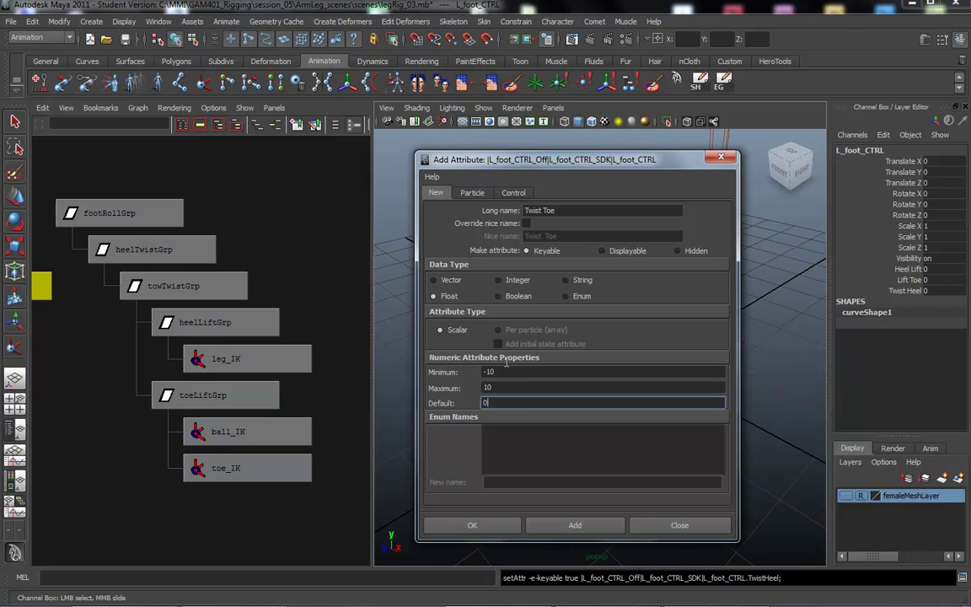
left_click(596, 526)
Add a float attribute named Stand Toe to L_foot_CTRL with minimum 0, maximum 10 and default 0.
left_click(536, 210)
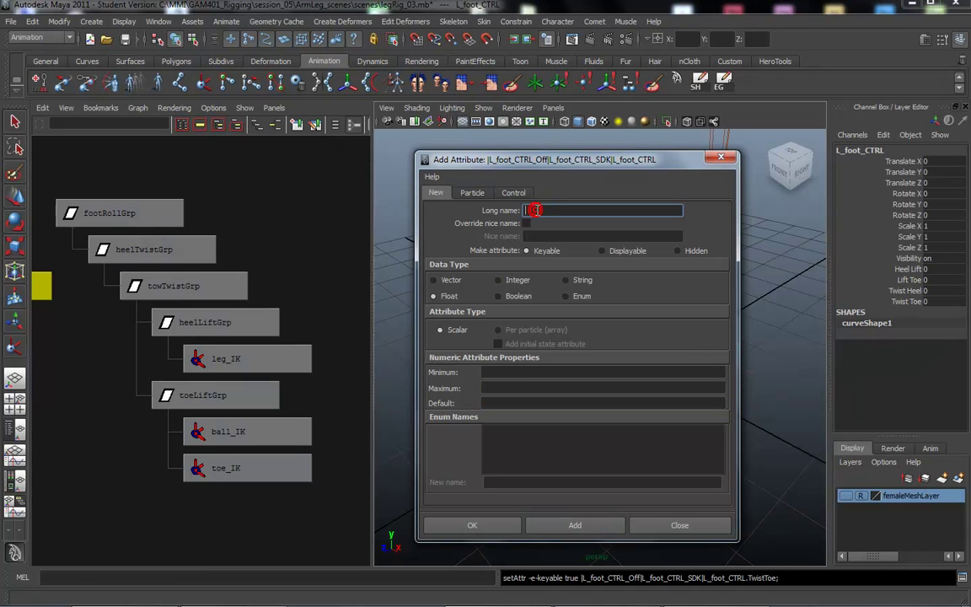
type("Stand Toe")
left_click(505, 372)
type("0")
key("Tab")
type("10")
key("Tab")
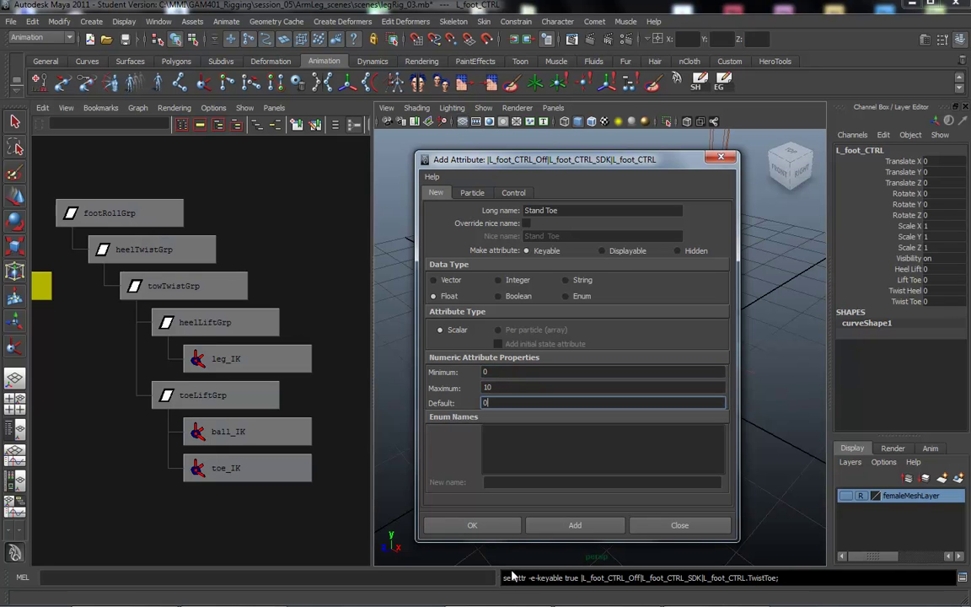
left_click(585, 525)
Add a float attribute named Reverse Foot to L_foot_CTRL with minimum 0 and maximum 10.
left_click(541, 211)
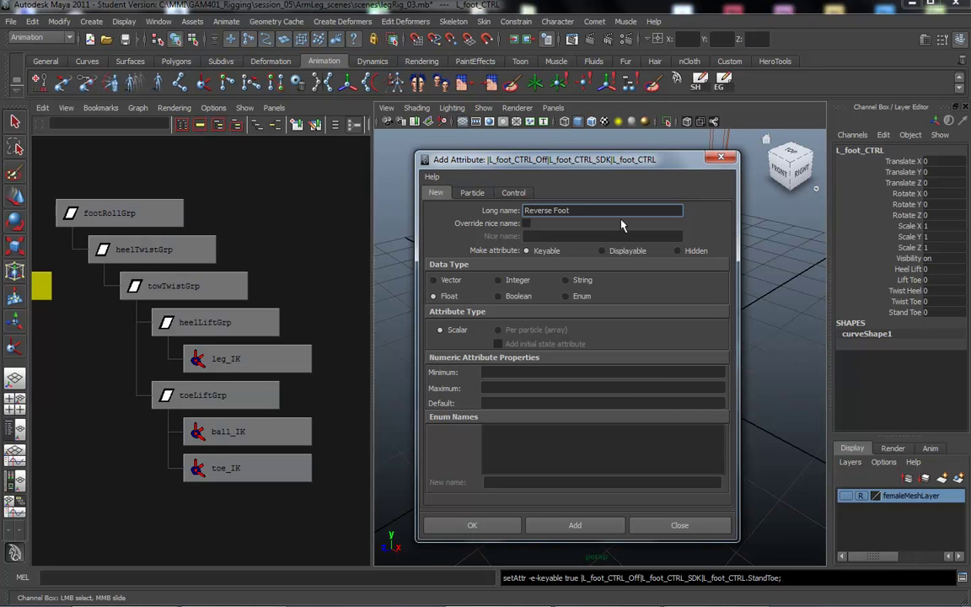
left_click(496, 370)
type("0")
key("Tab")
type("10")
key("Tab")
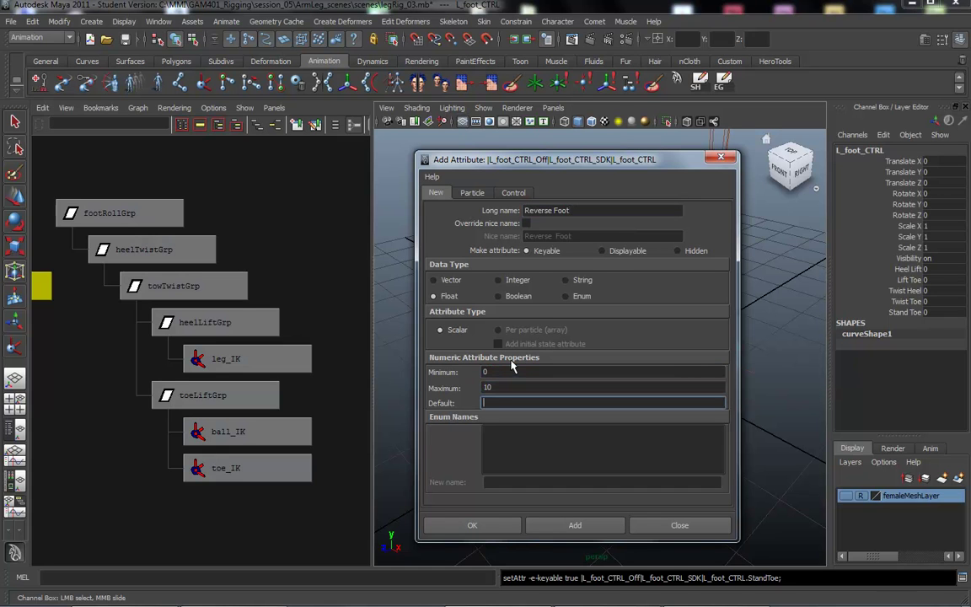
left_click(574, 525)
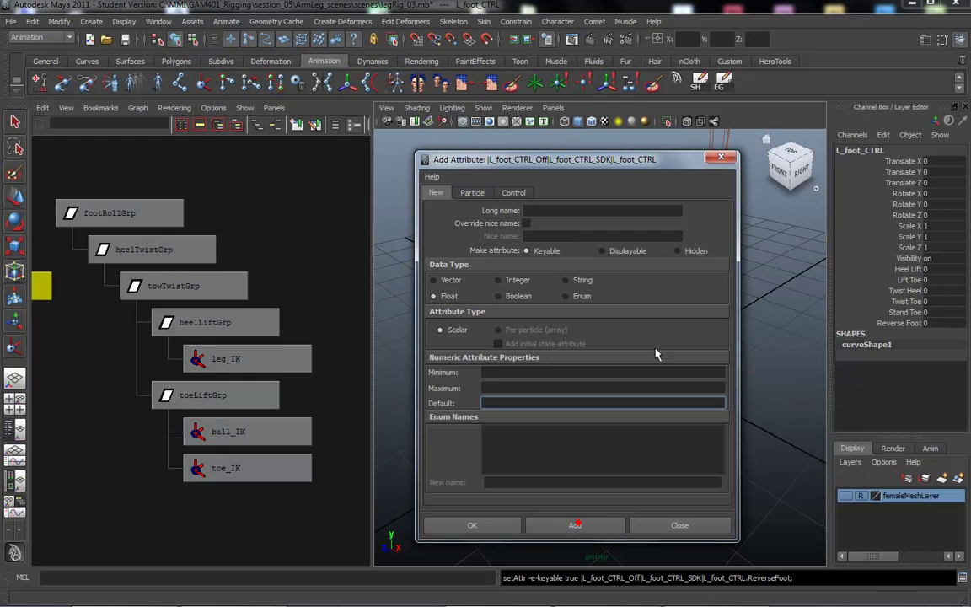
Close the Add Attribute dialog and select the Twist Toe channel of L_foot_CTRL.
left_click_drag(915, 323, 921, 278)
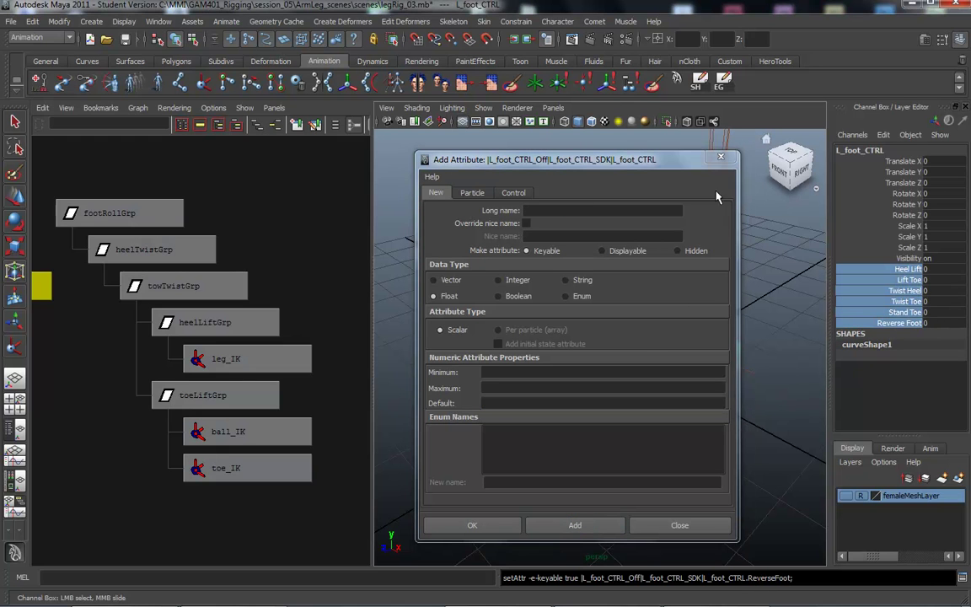
left_click_drag(659, 160, 624, 150)
left_click(684, 148)
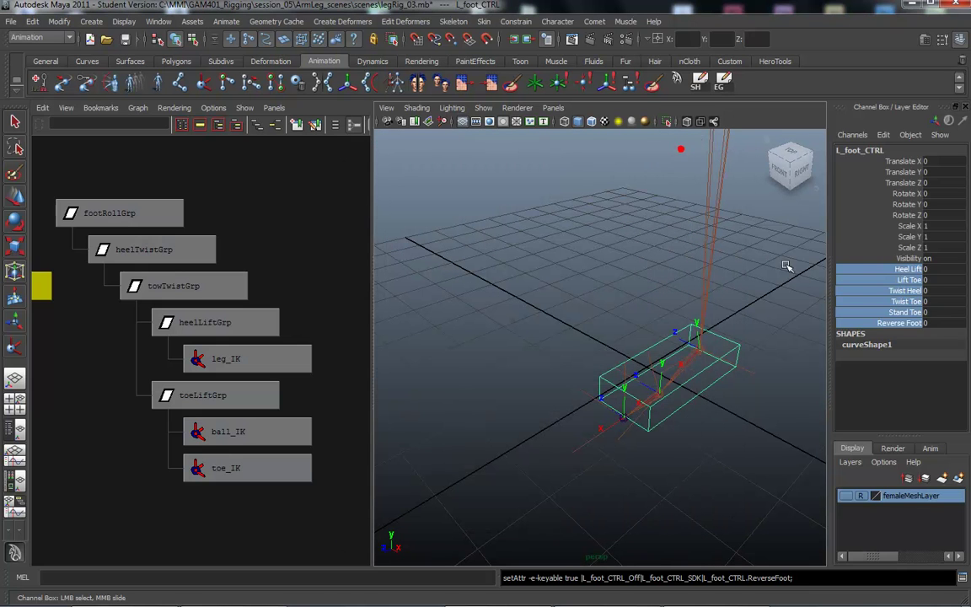
left_click(948, 301)
left_click(900, 300)
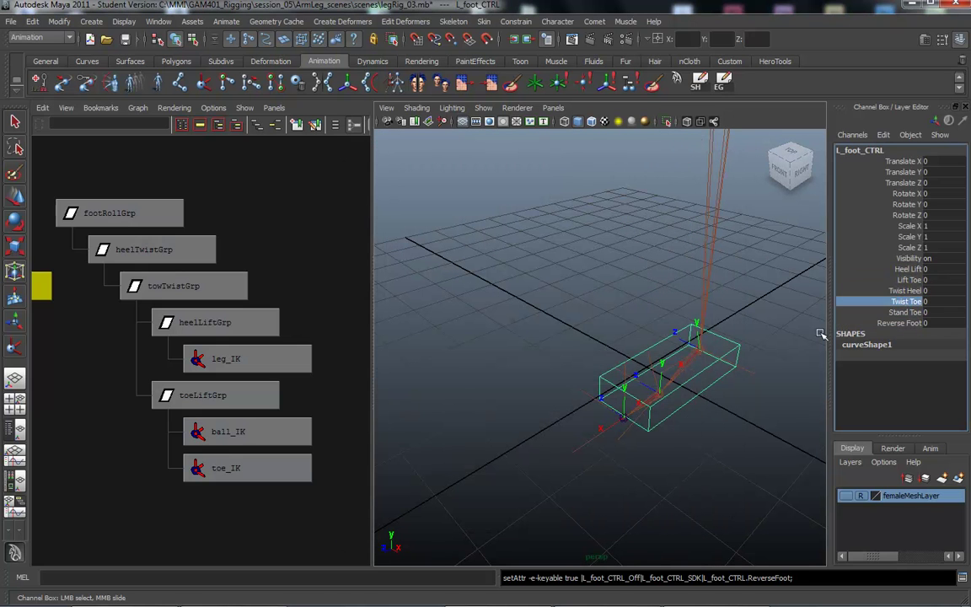
Widen the perspective view and frame the L_foot_CTRL box and foot joints closely, keeping the foot group hierarchy in view beside them.
left_click_drag(453, 430, 425, 411, "alt")
right_click_drag(424, 412, 505, 424, "alt")
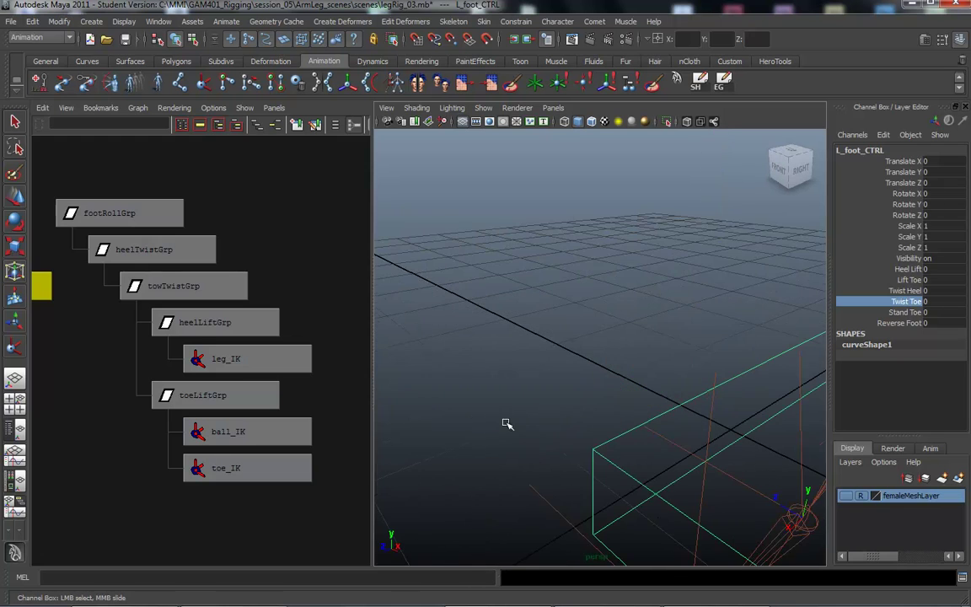
left_click_drag(364, 394, 318, 398)
middle_click_drag(218, 407, 203, 424, "alt")
middle_click_drag(602, 470, 526, 407, "alt")
right_click_drag(527, 407, 509, 401, "alt")
left_click_drag(509, 401, 516, 410, "alt")
right_click_drag(516, 409, 568, 412, "alt")
left_click_drag(568, 413, 577, 414, "alt")
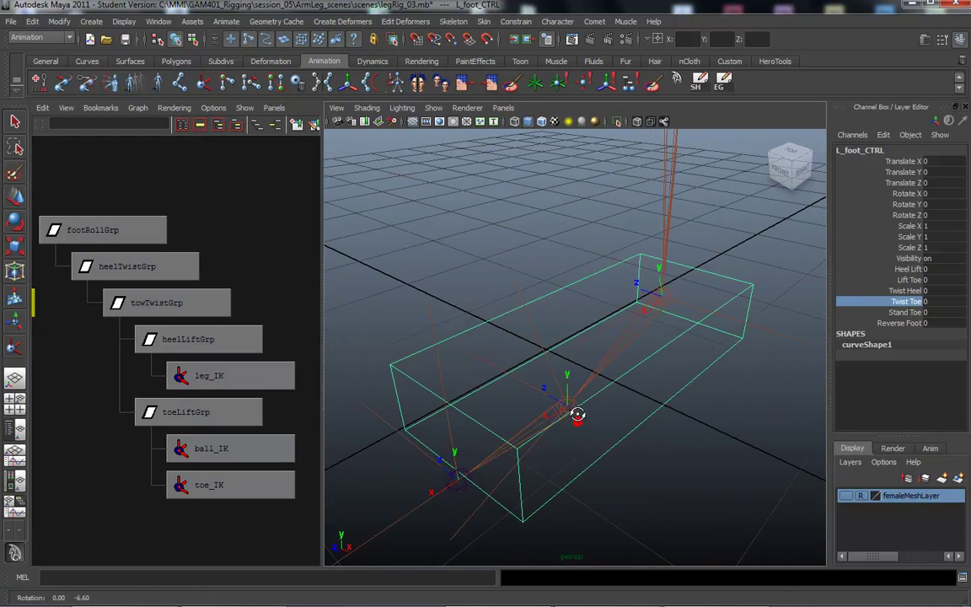